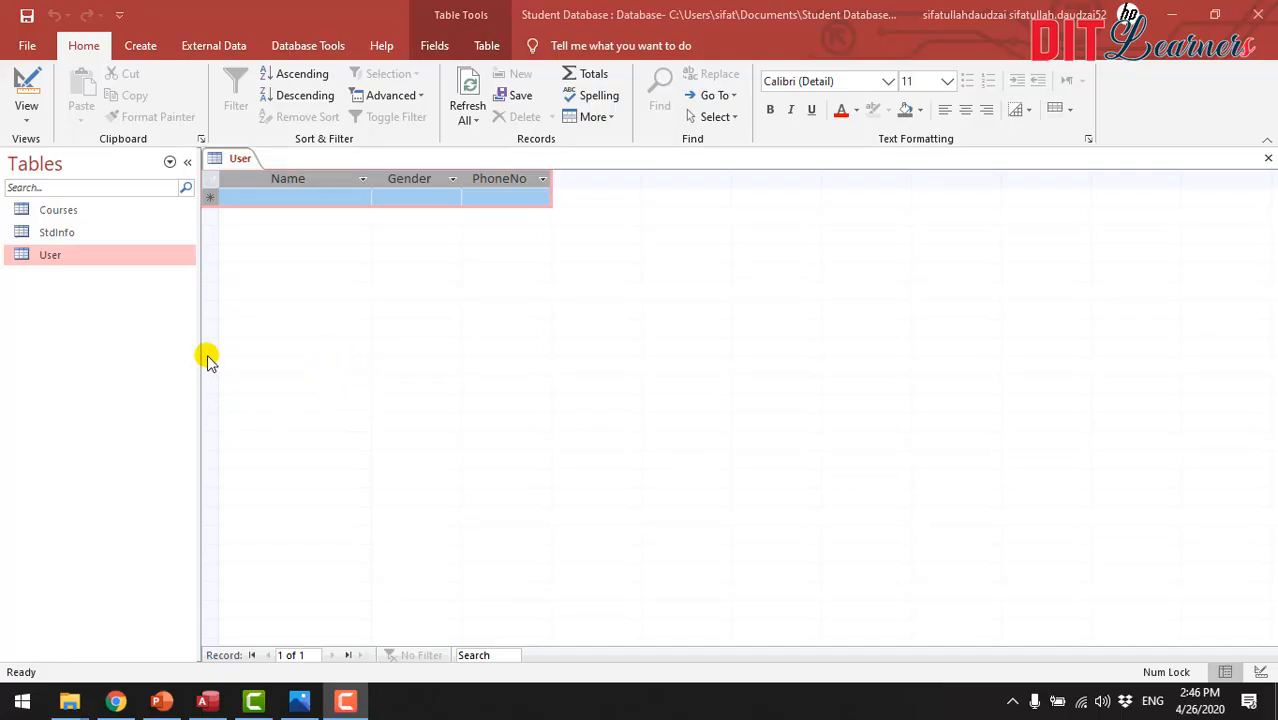
Open the User table in Design View.
left_click(296, 192)
left_click(295, 200)
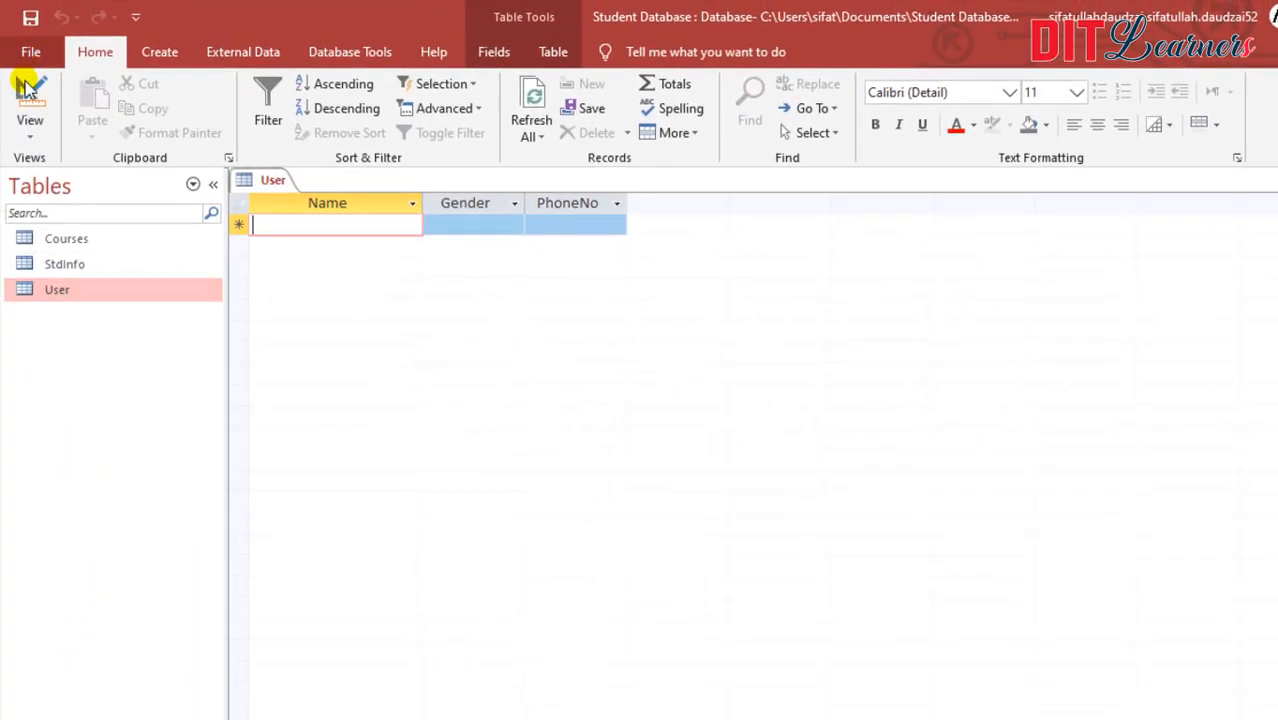
left_click(29, 95)
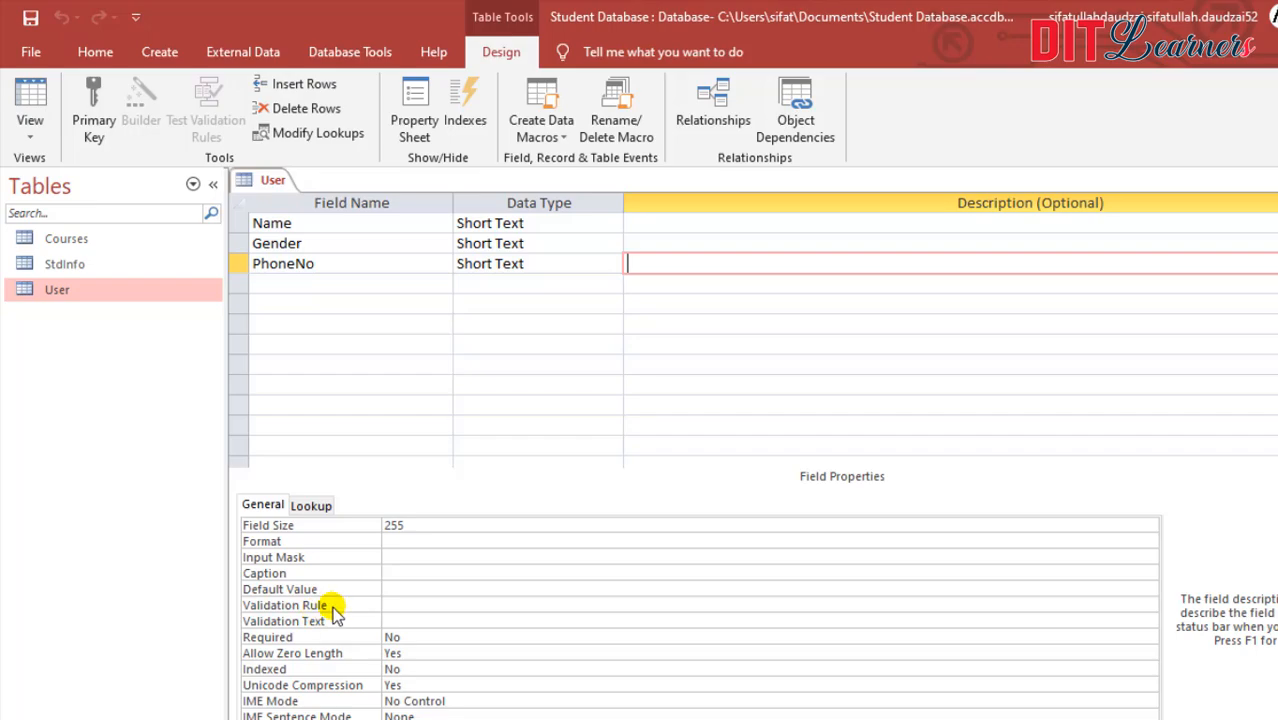
View the Expression Builder for the PhoneNo field's validation rule and close it without entering anything.
left_click(396, 608)
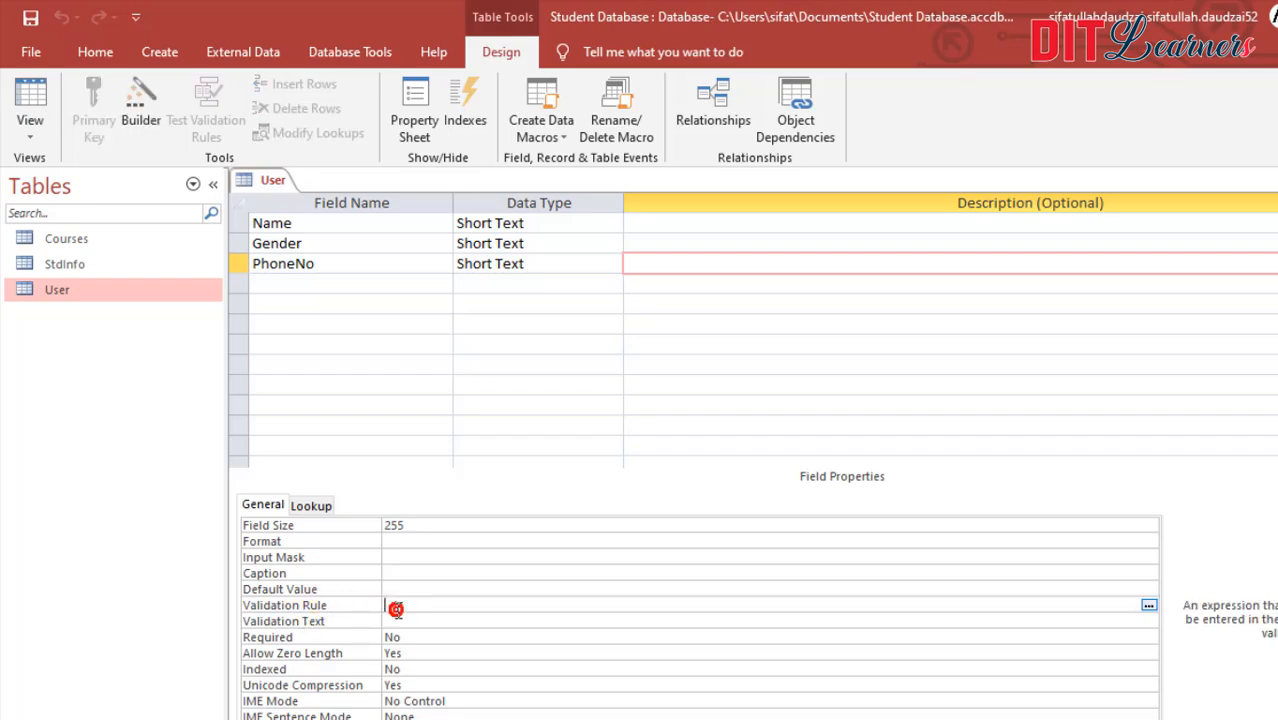
left_click(1146, 606)
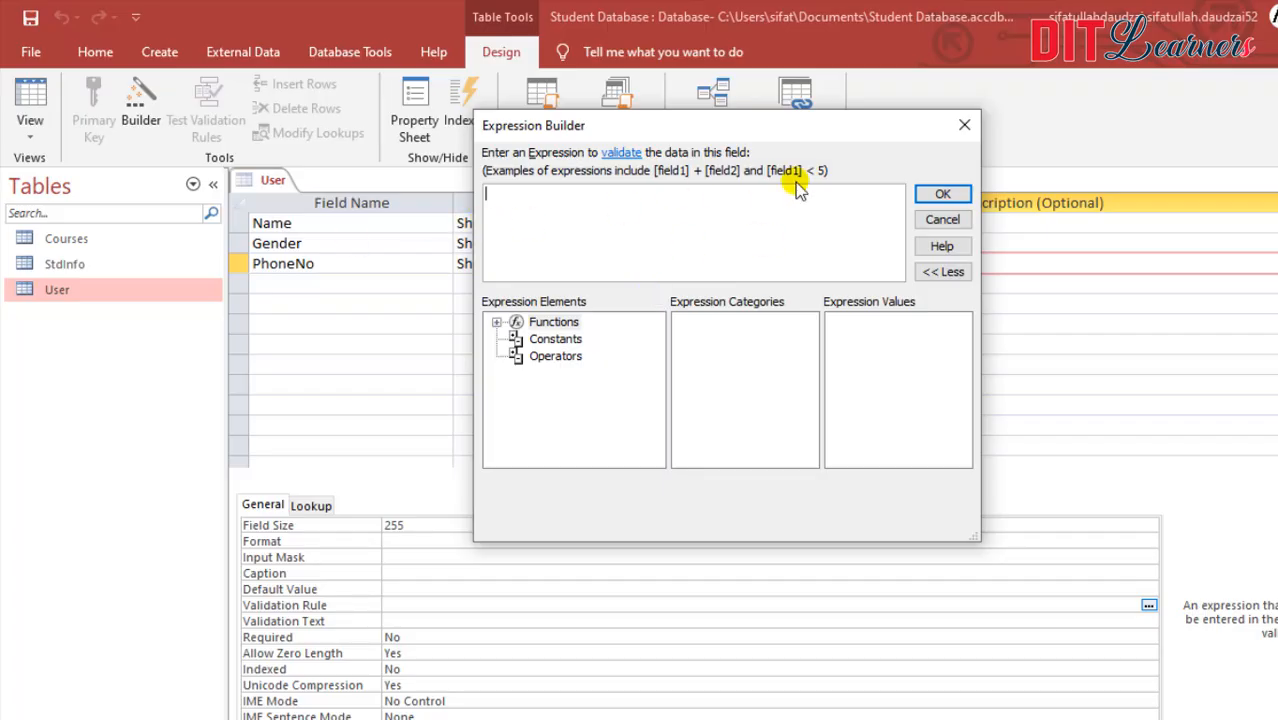
left_click(964, 127)
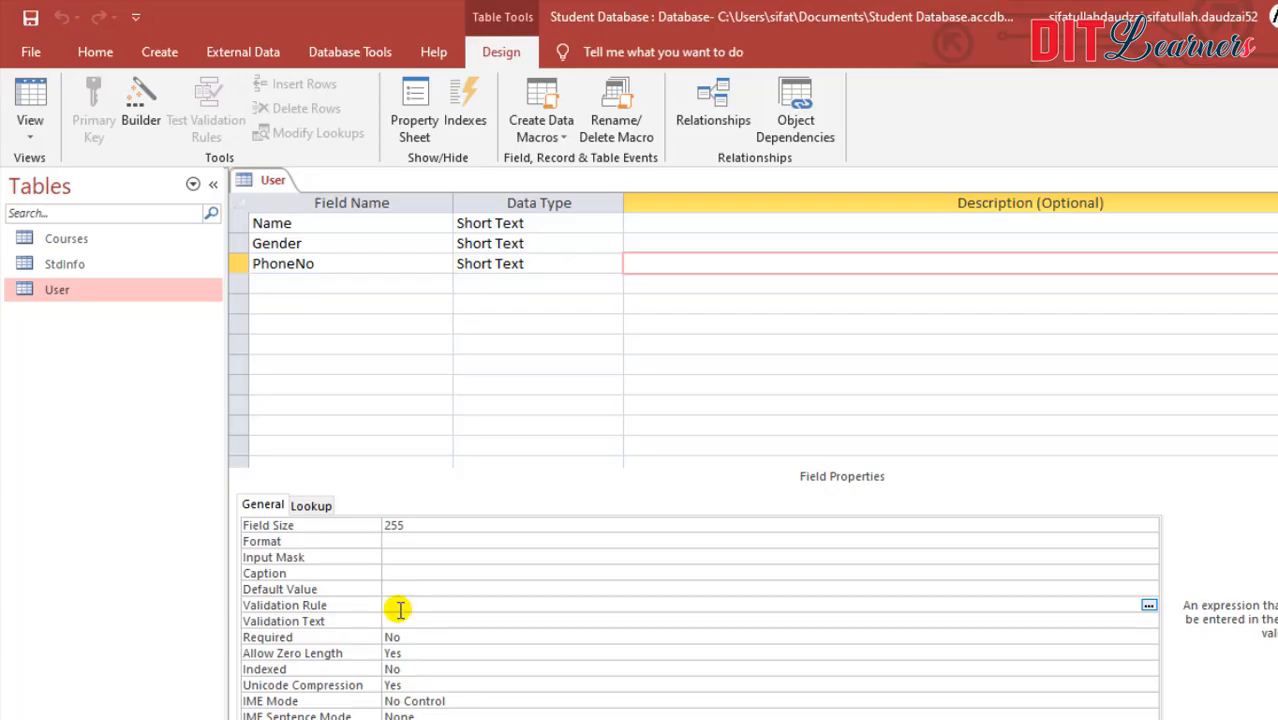
Consult the VALIDATION RULES.png reference picture in Photos and return to the table design in Access.
type("a")
key("BackSpace")
key("alt+Tab")
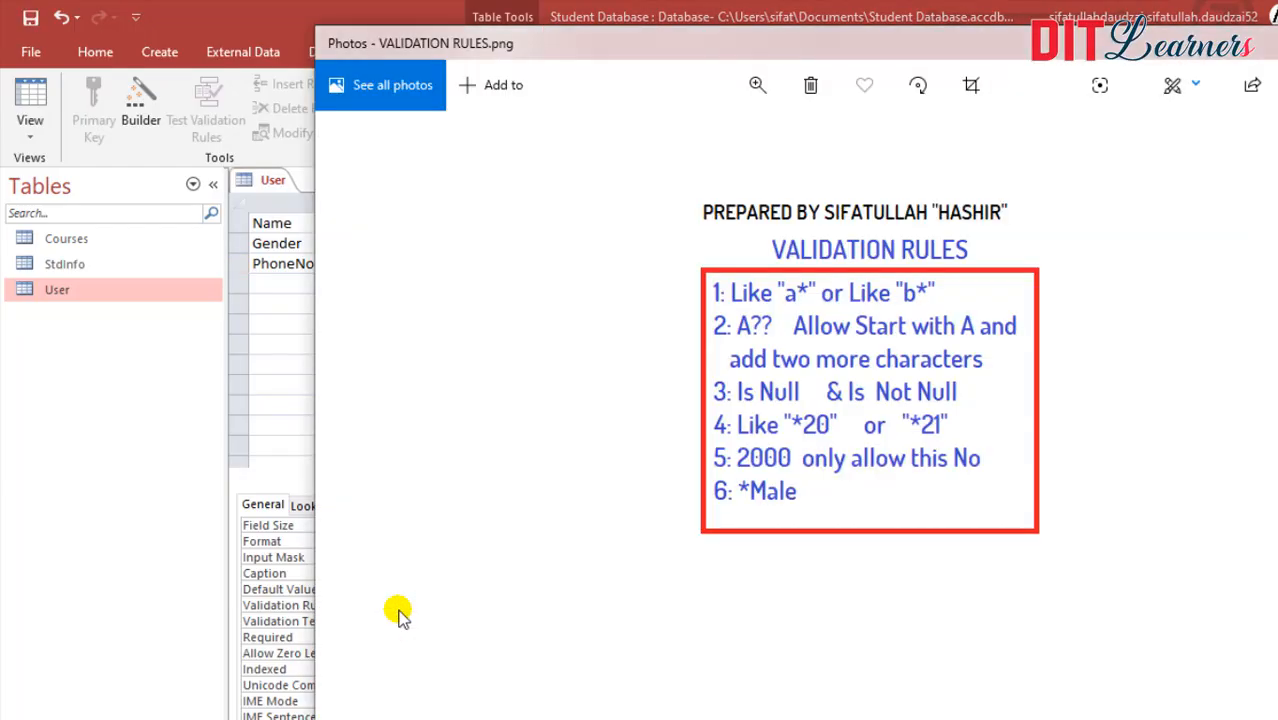
key("alt+Tab")
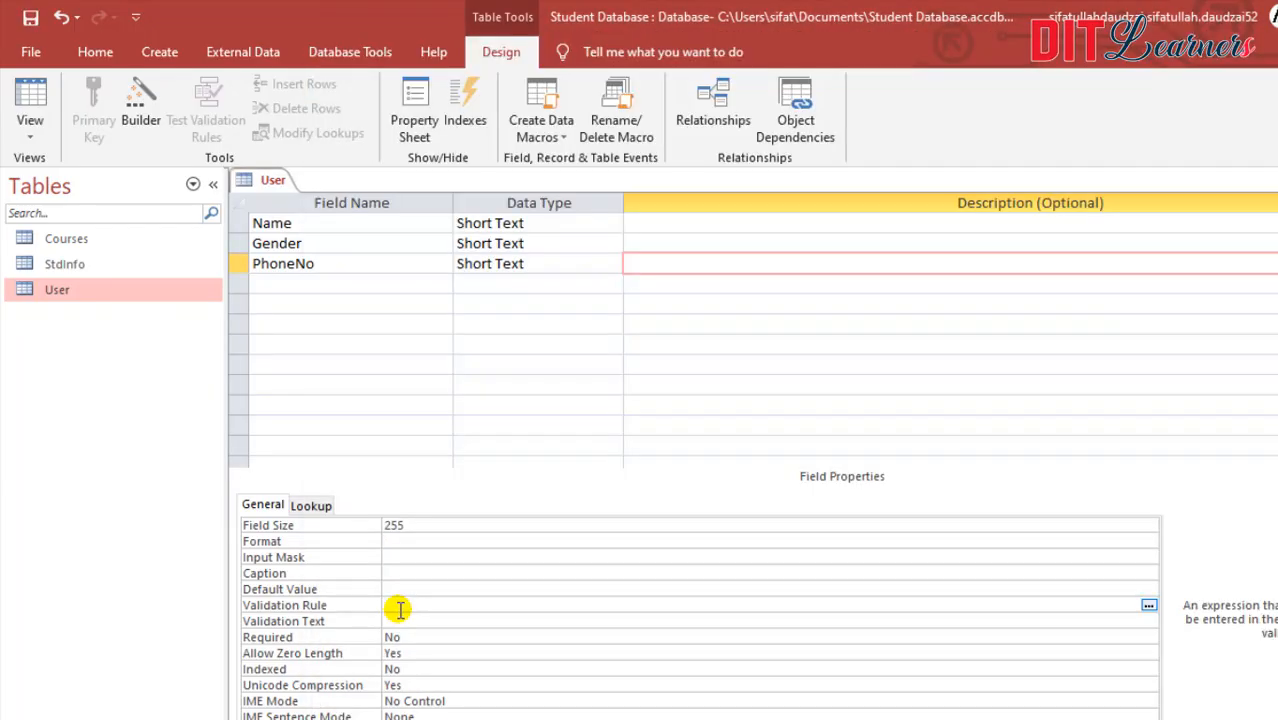
type("a*")
key("Return")
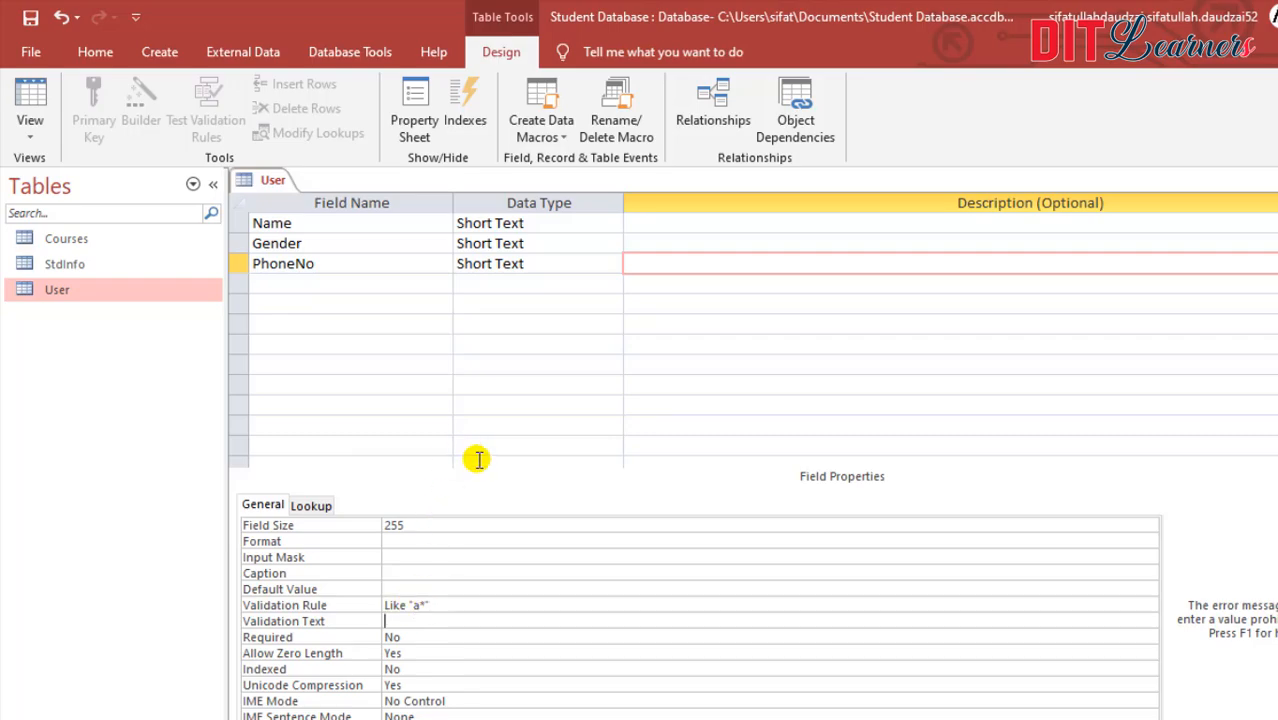
left_click(428, 606)
left_click_drag(428, 606, 362, 600)
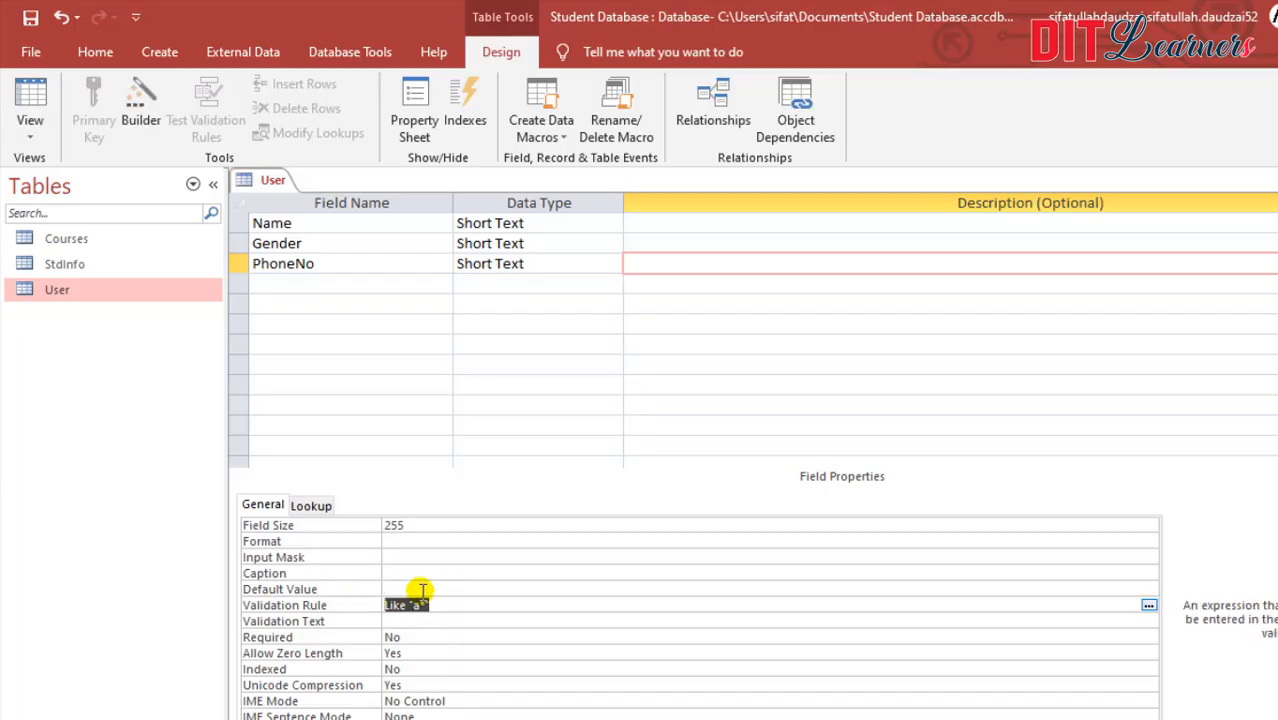
key("BackSpace")
Set the Name field's validation rule to a*, save the table and return to Datasheet View.
left_click(490, 223)
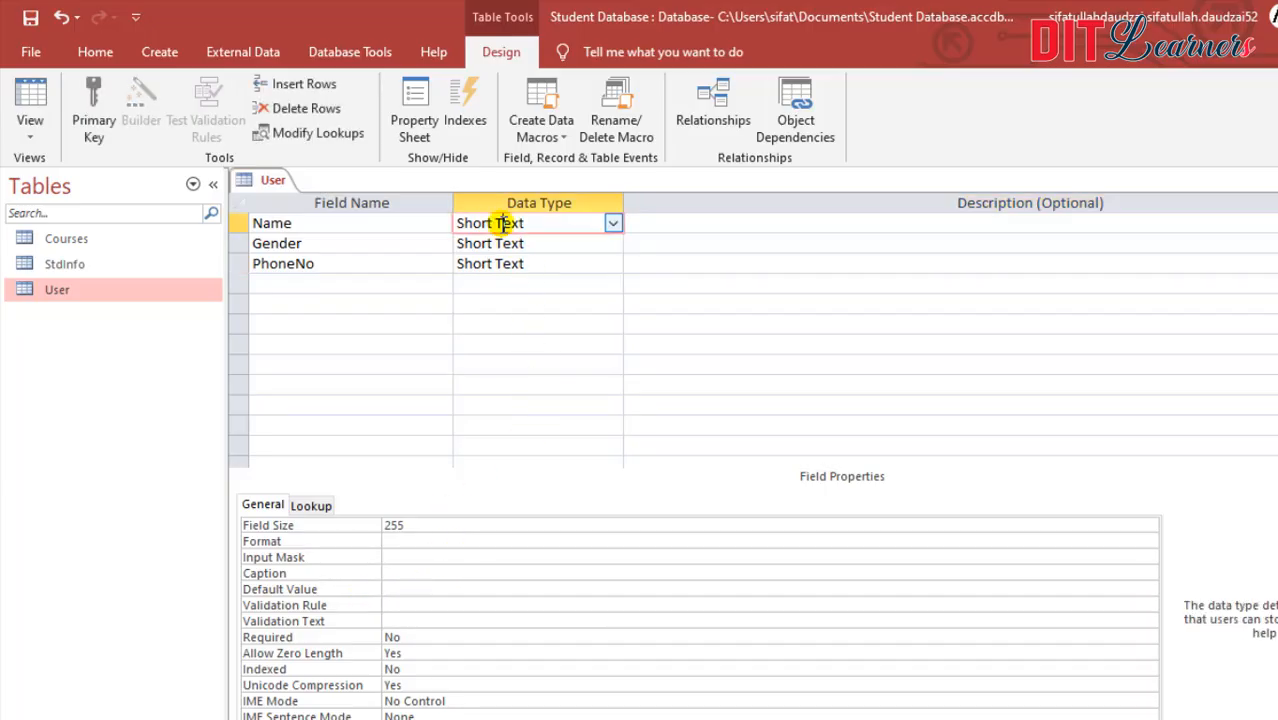
left_click(395, 605)
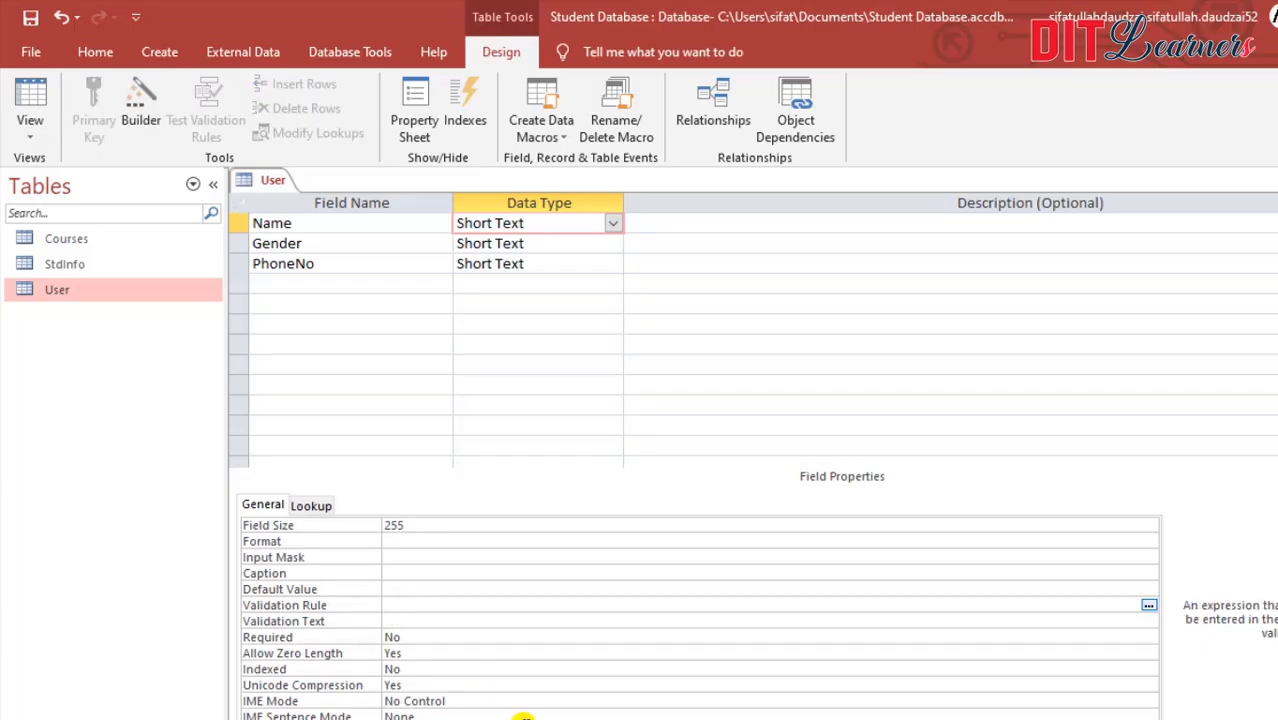
type("a*")
key("Return")
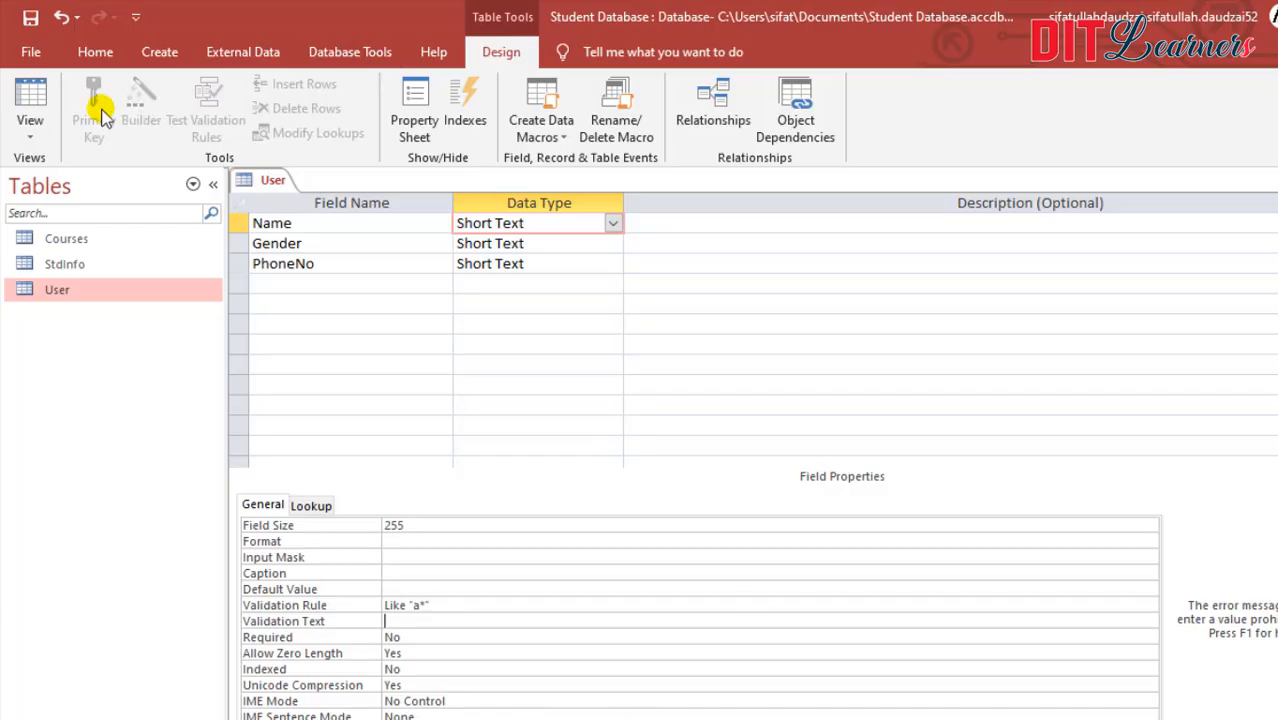
left_click(30, 17)
left_click(38, 93)
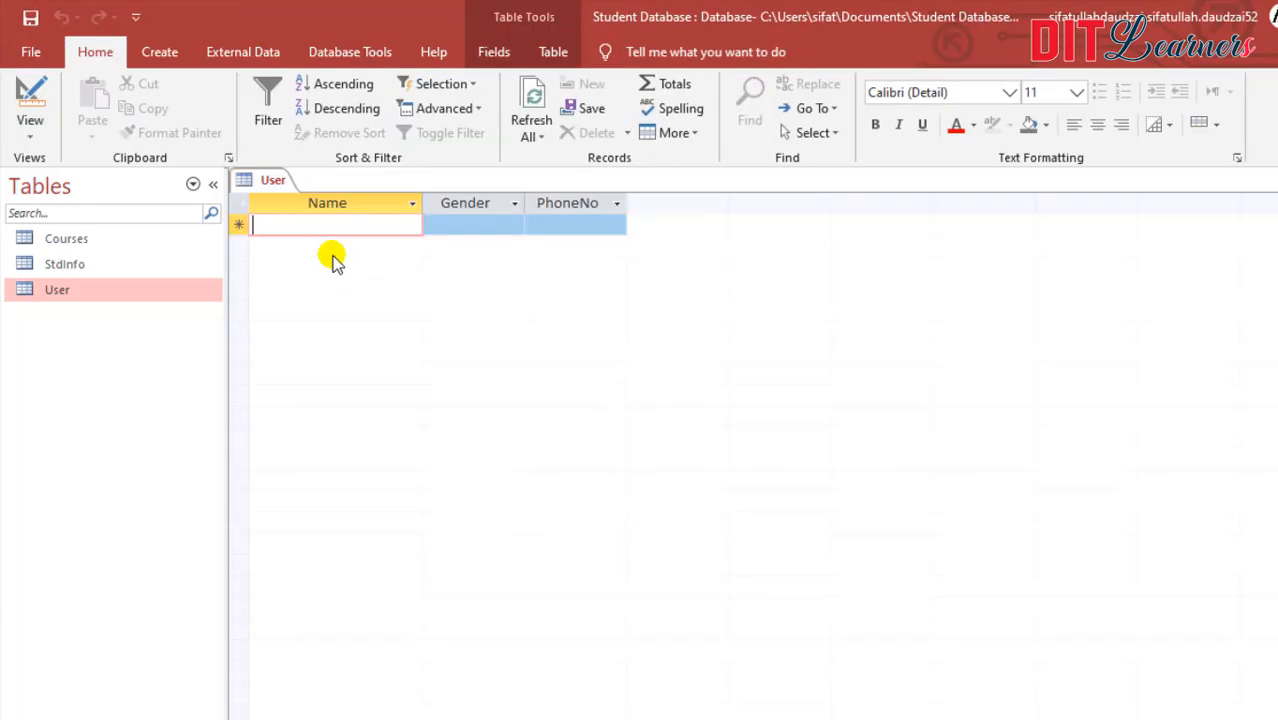
Try to enter a name starting with K in the first record's Name field, and clear it.
type("Khan")
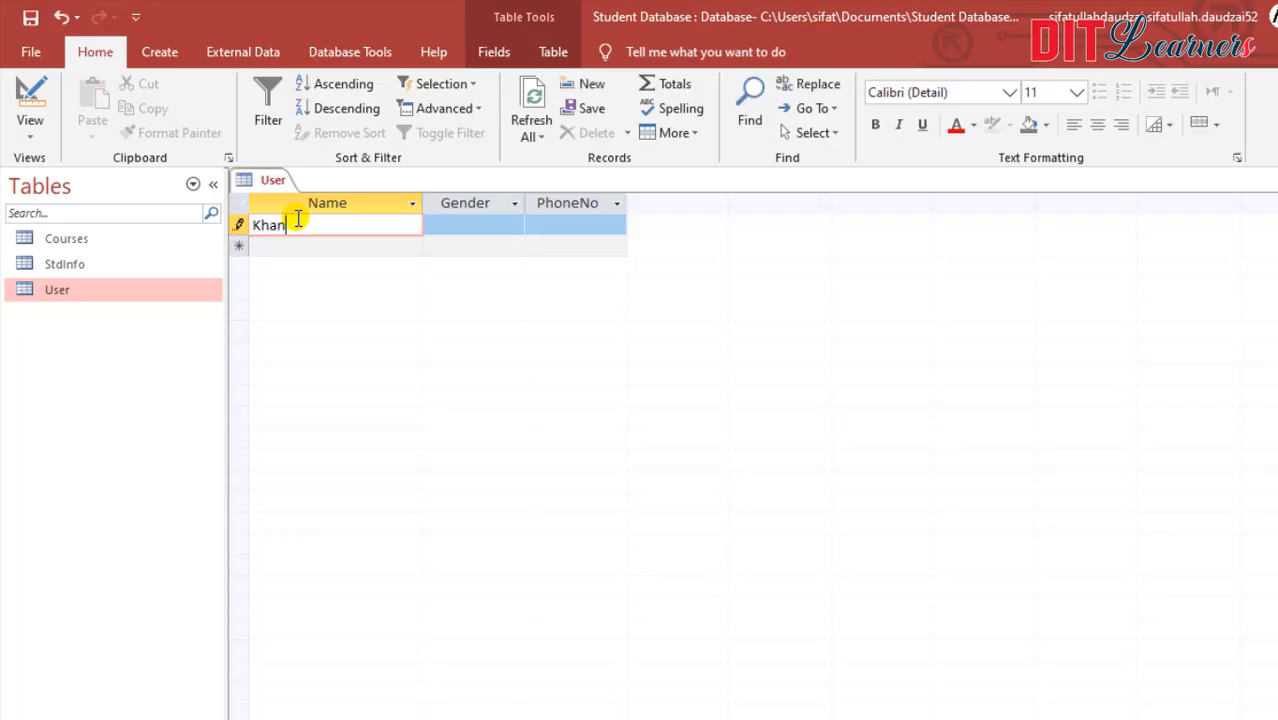
key("Return")
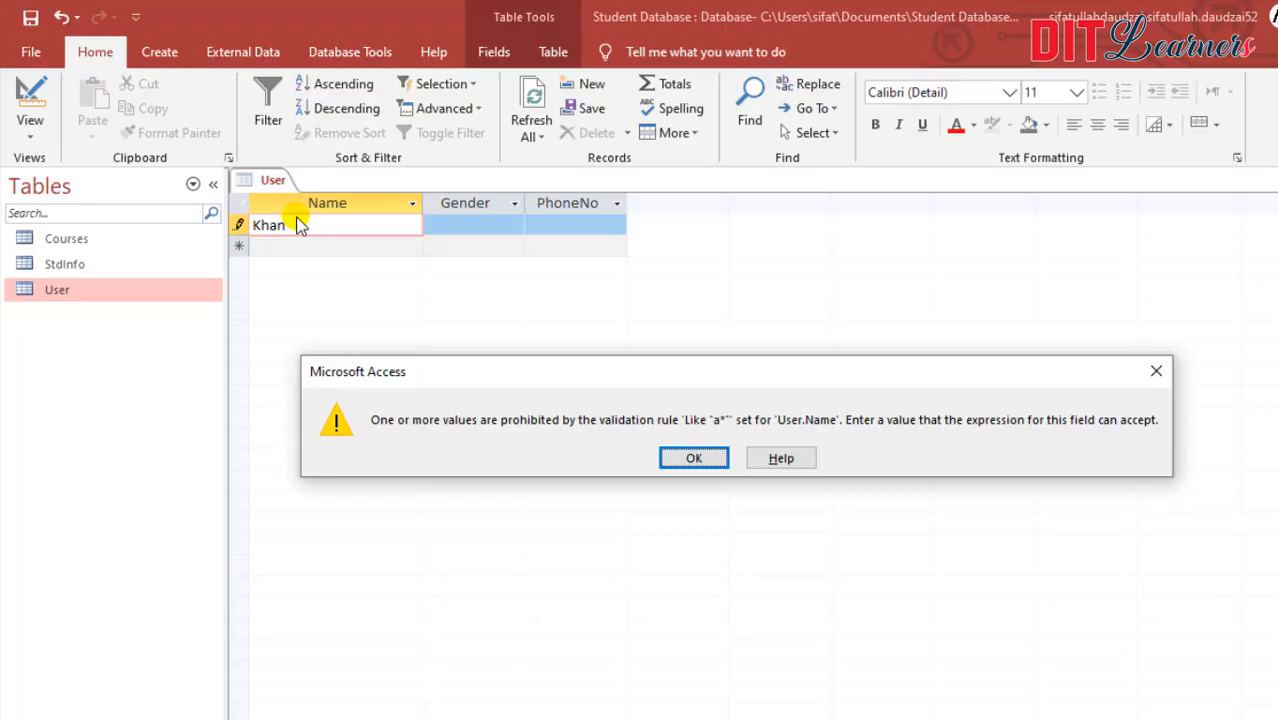
key("Return")
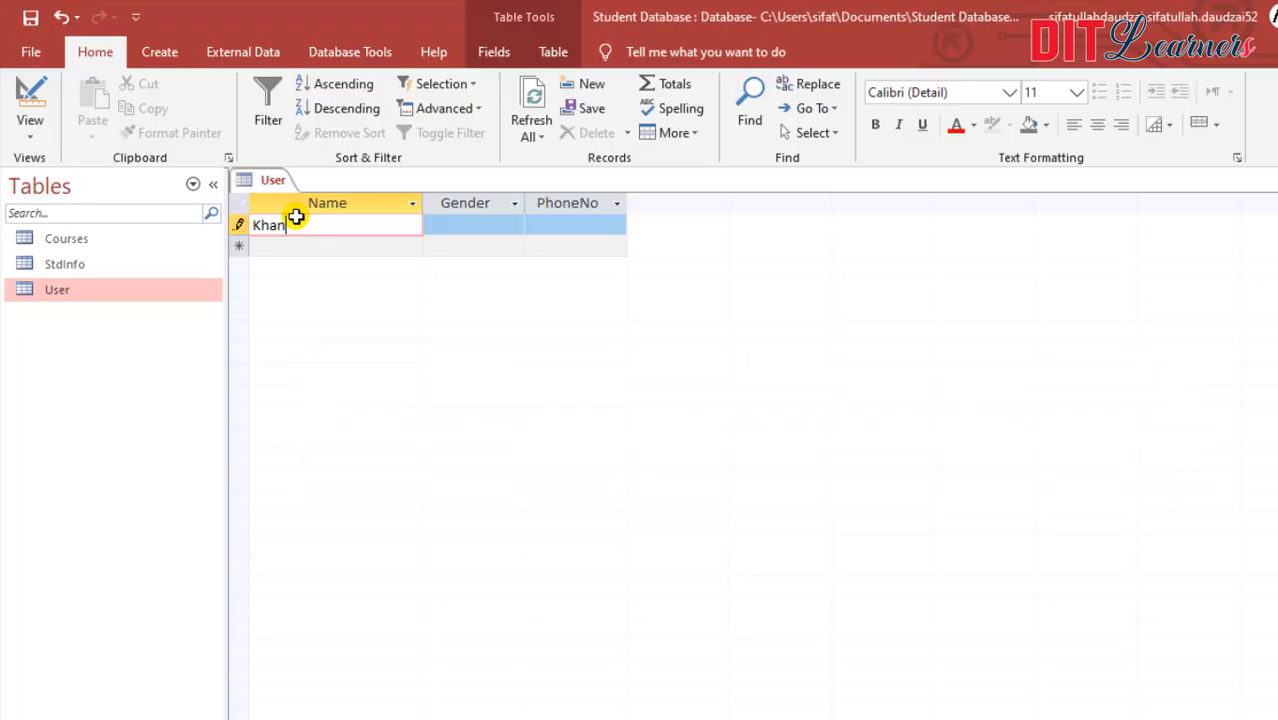
key("BackSpace")
key("BackSpace")
key("BackSpace")
key("BackSpace")
Fill the first User record with a name starting with A, gender Male and a phone number.
type("Ahmad")
key("Tab")
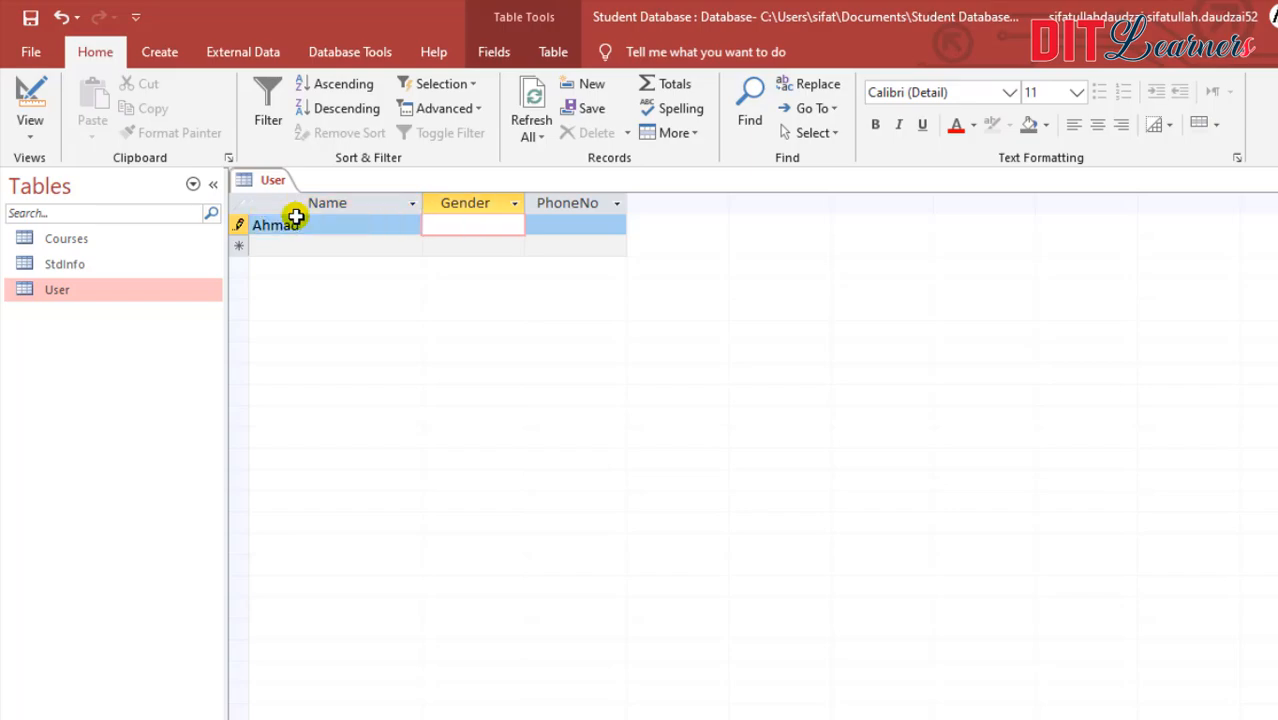
type("Male")
key("Tab")
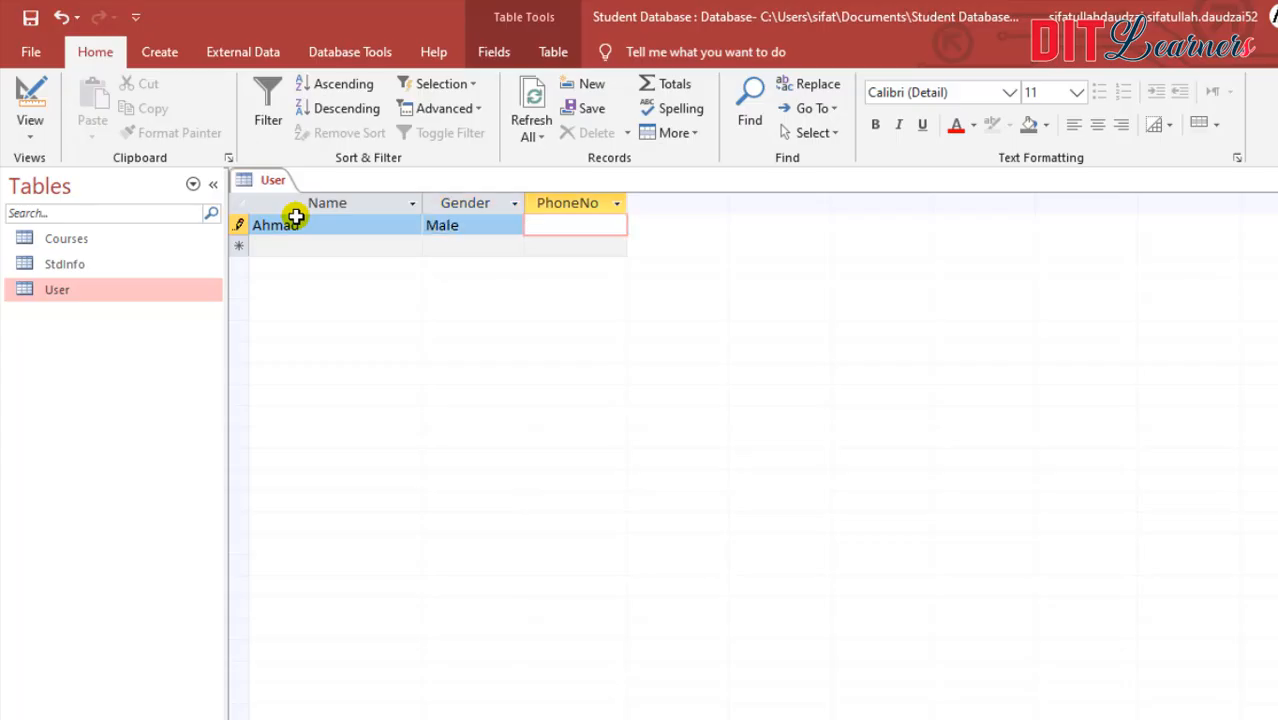
type("767868768")
key("Tab")
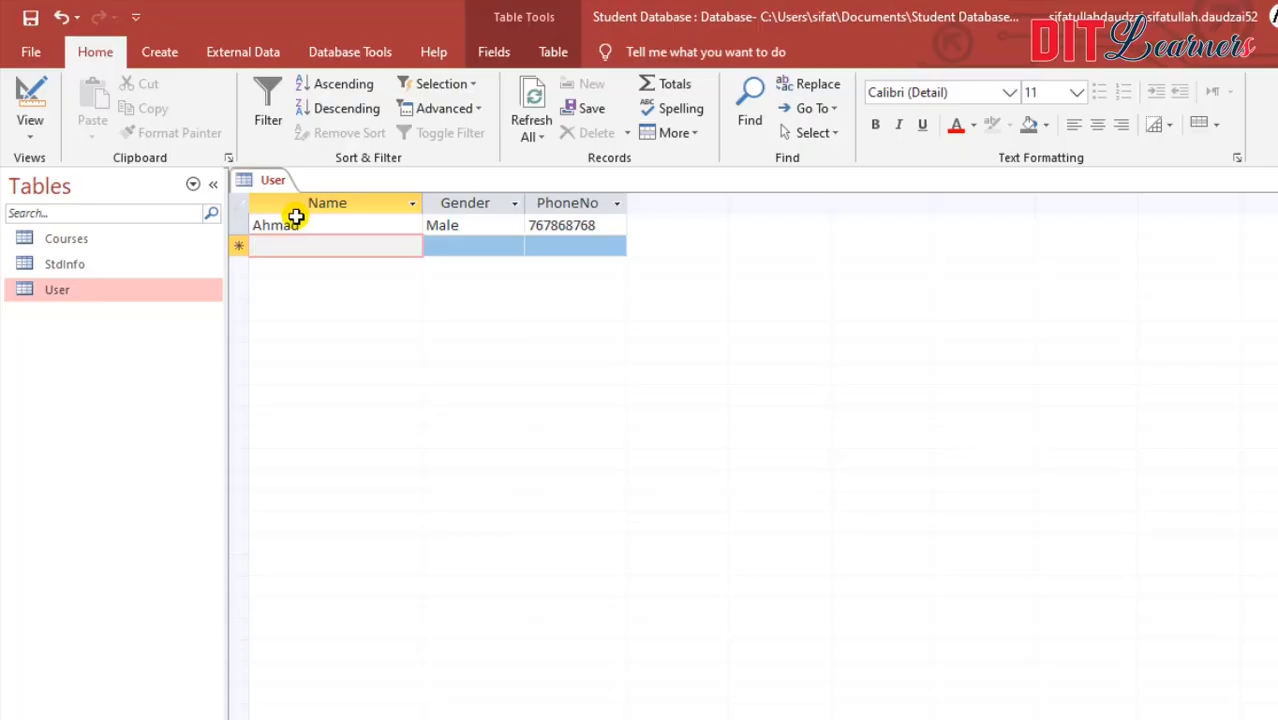
Try to enter a name starting with R in the second record's Name field, and clear it.
type("Rabia")
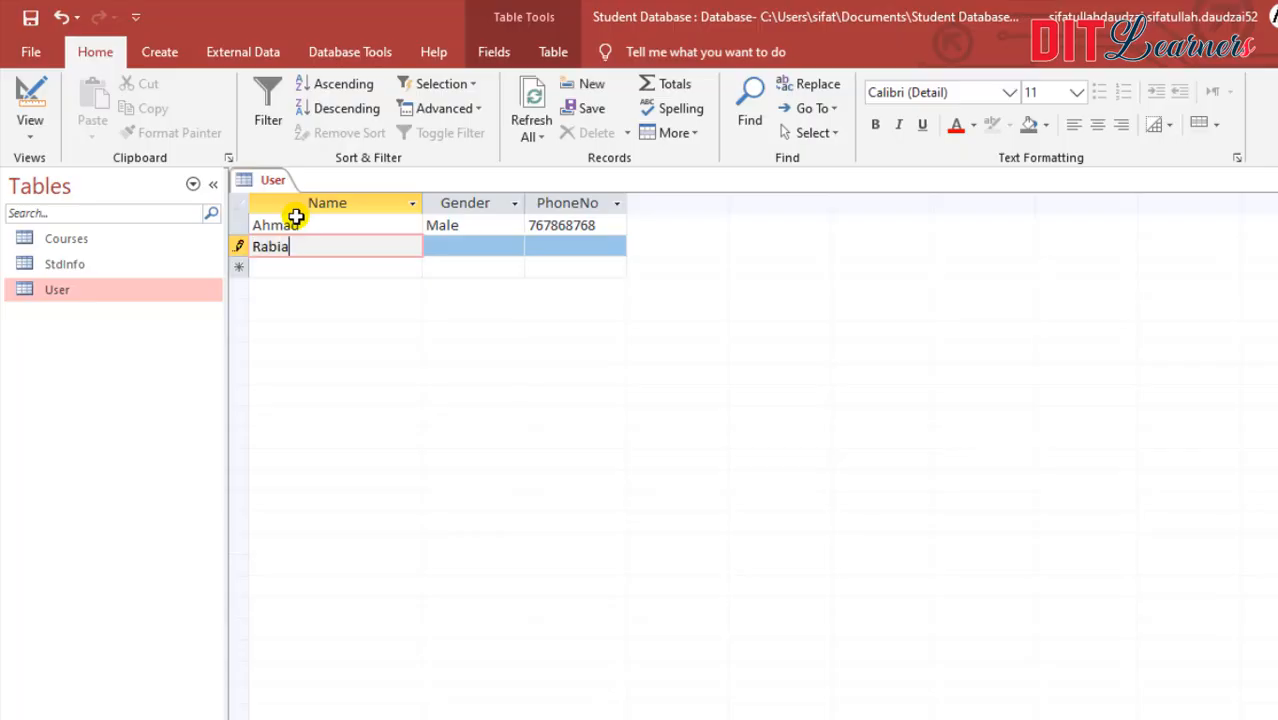
key("Tab")
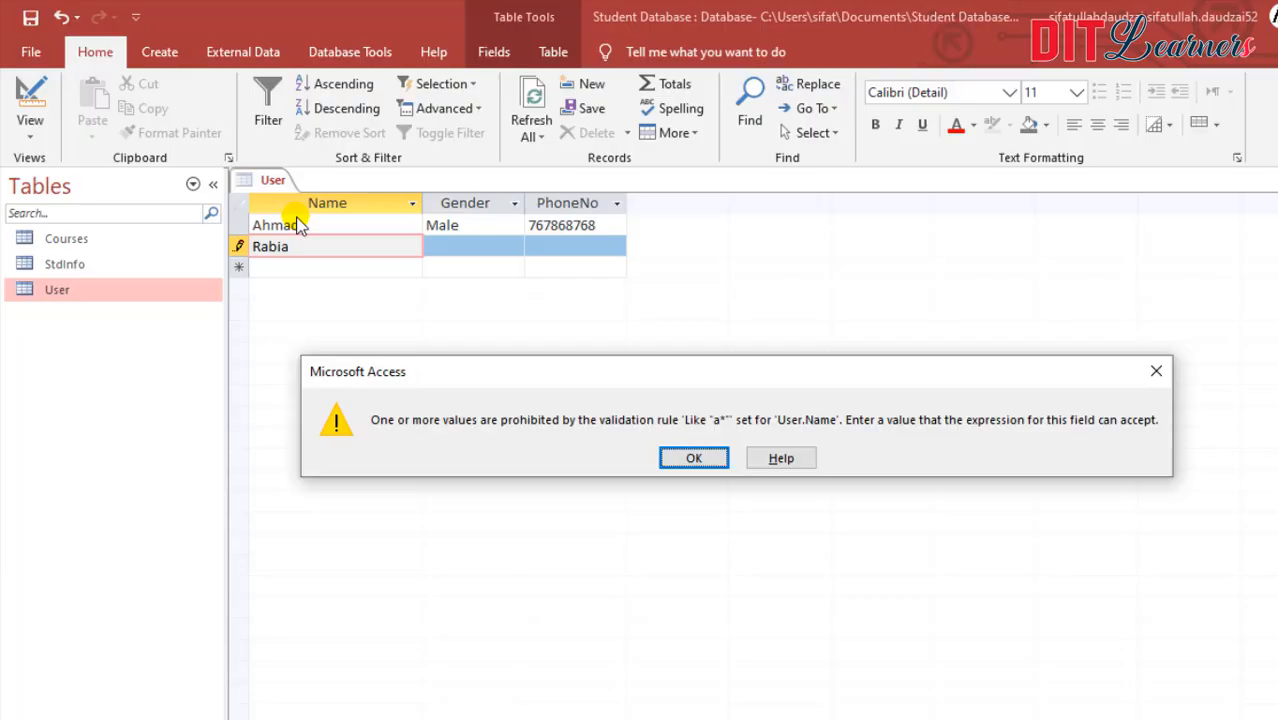
key("Return")
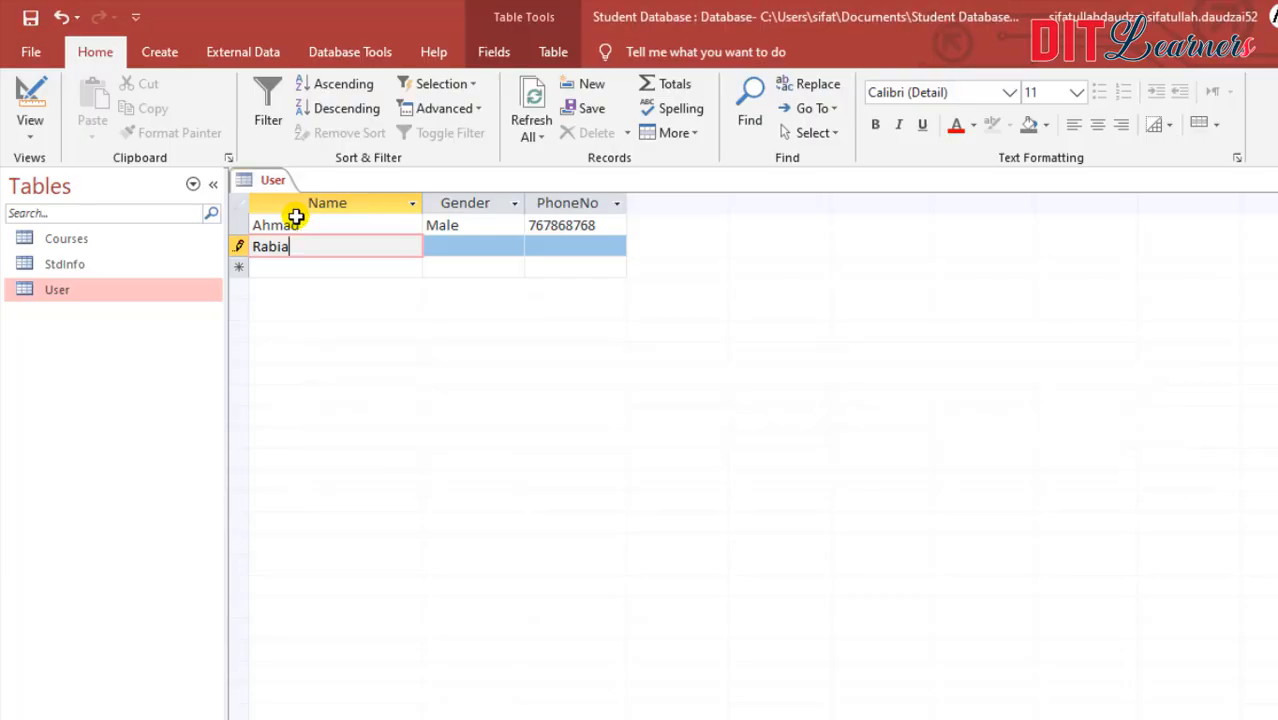
key("BackSpace")
key("BackSpace")
key("BackSpace")
key("BackSpace")
key("BackSpace")
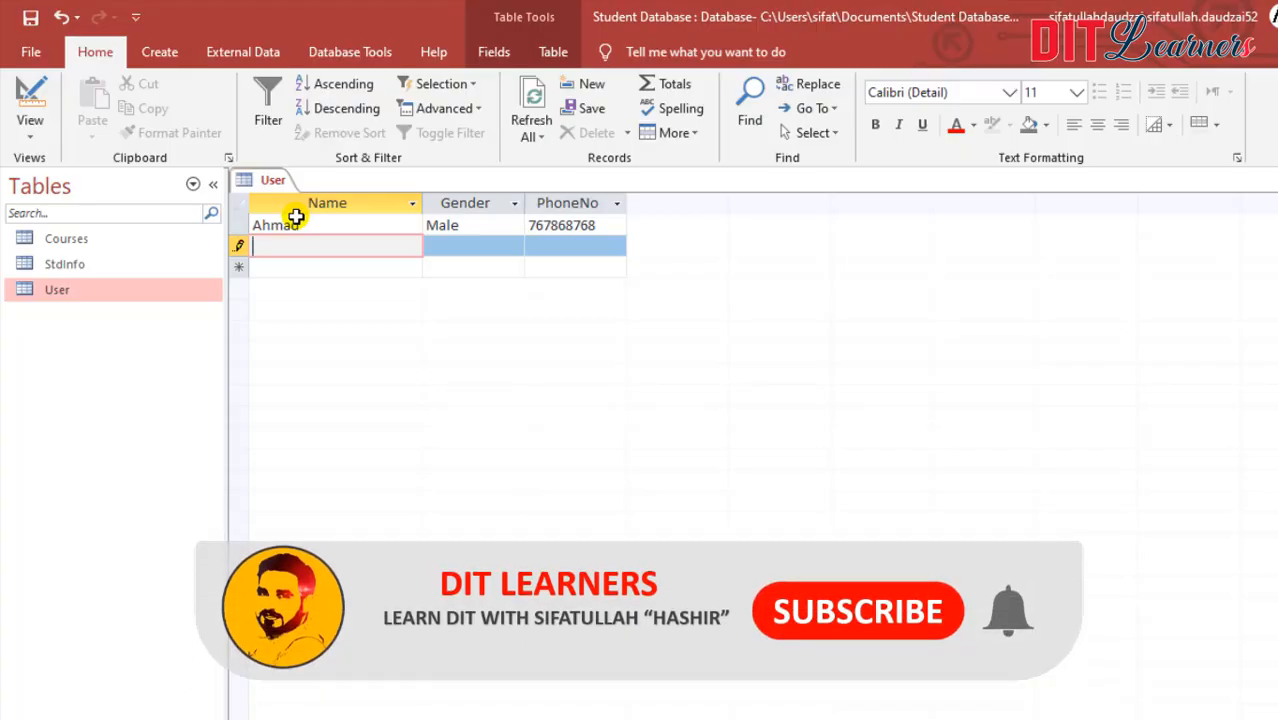
Check the reference picture and extend the Name field's validation rule in Design View to Like "a*" Or Like "b*".
key("alt+Tab")
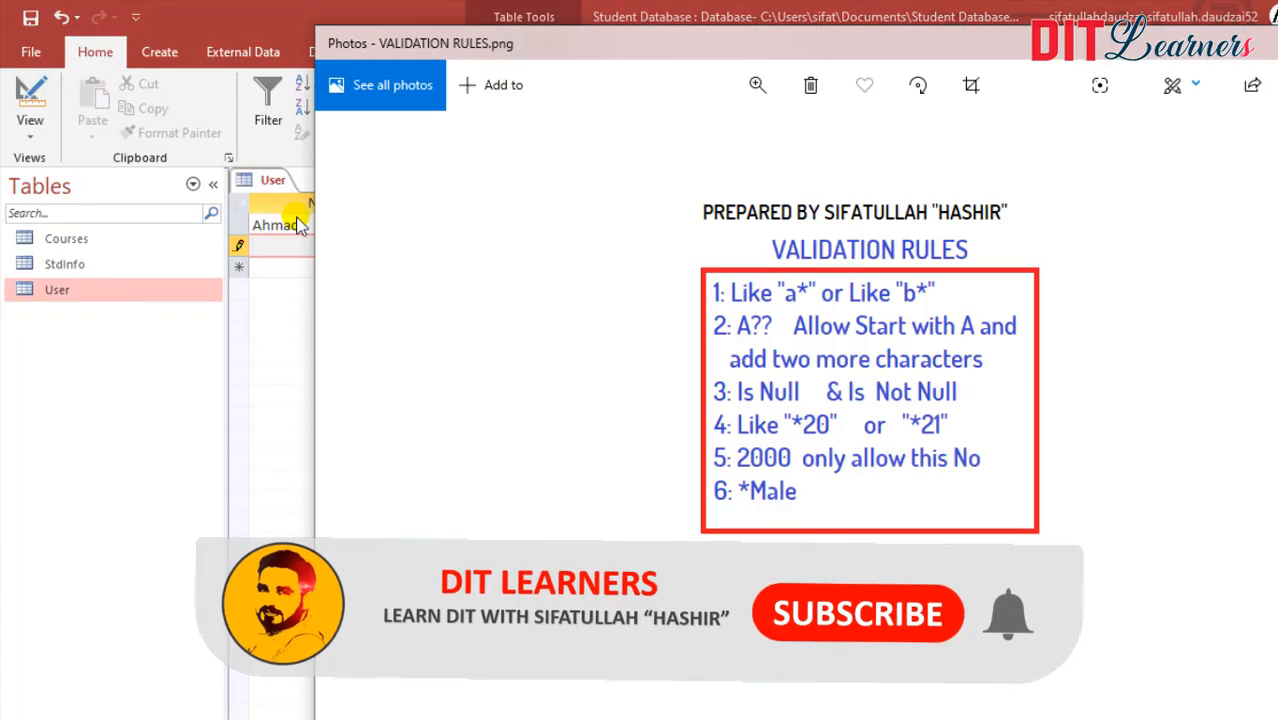
key("alt+Tab")
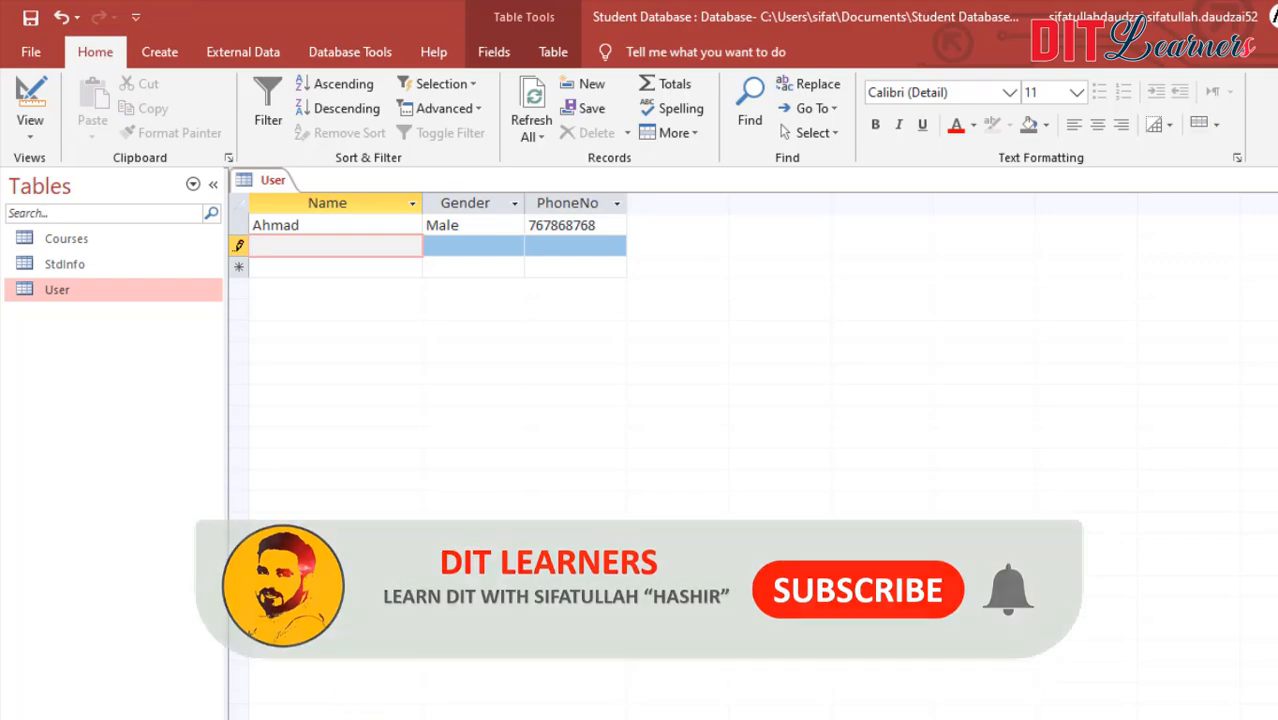
left_click(28, 100)
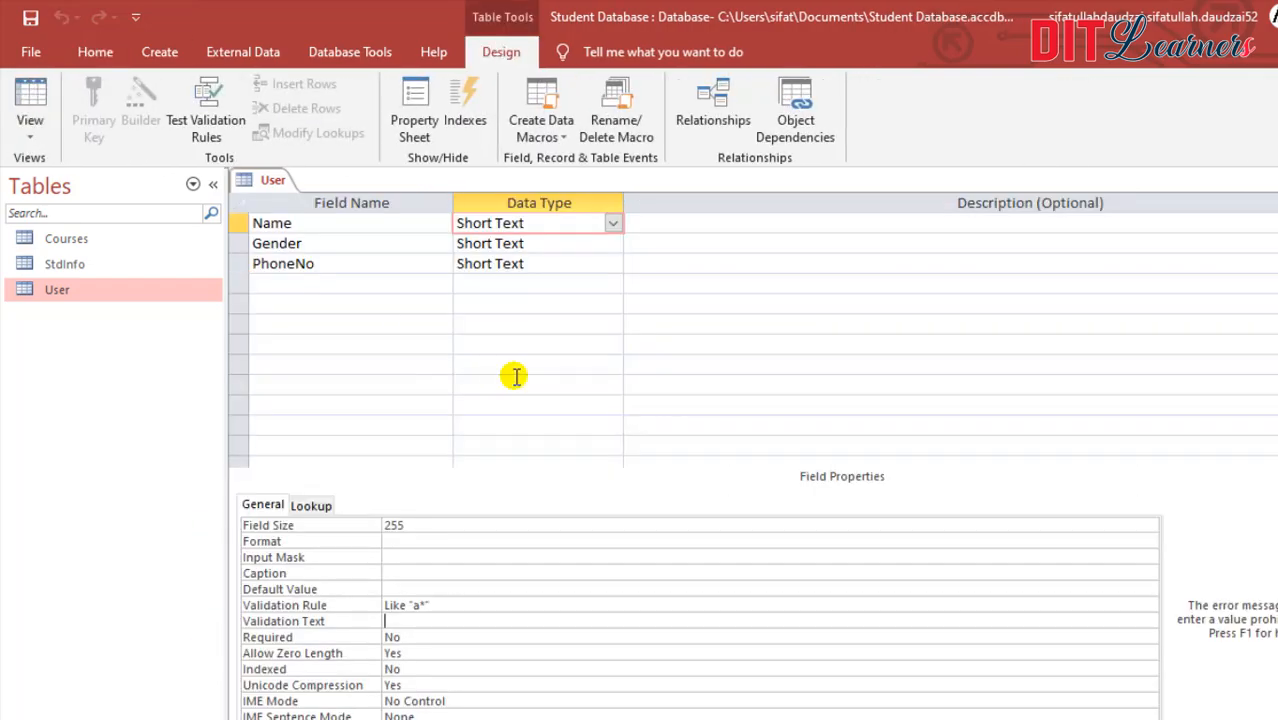
left_click(455, 620)
left_click(457, 606)
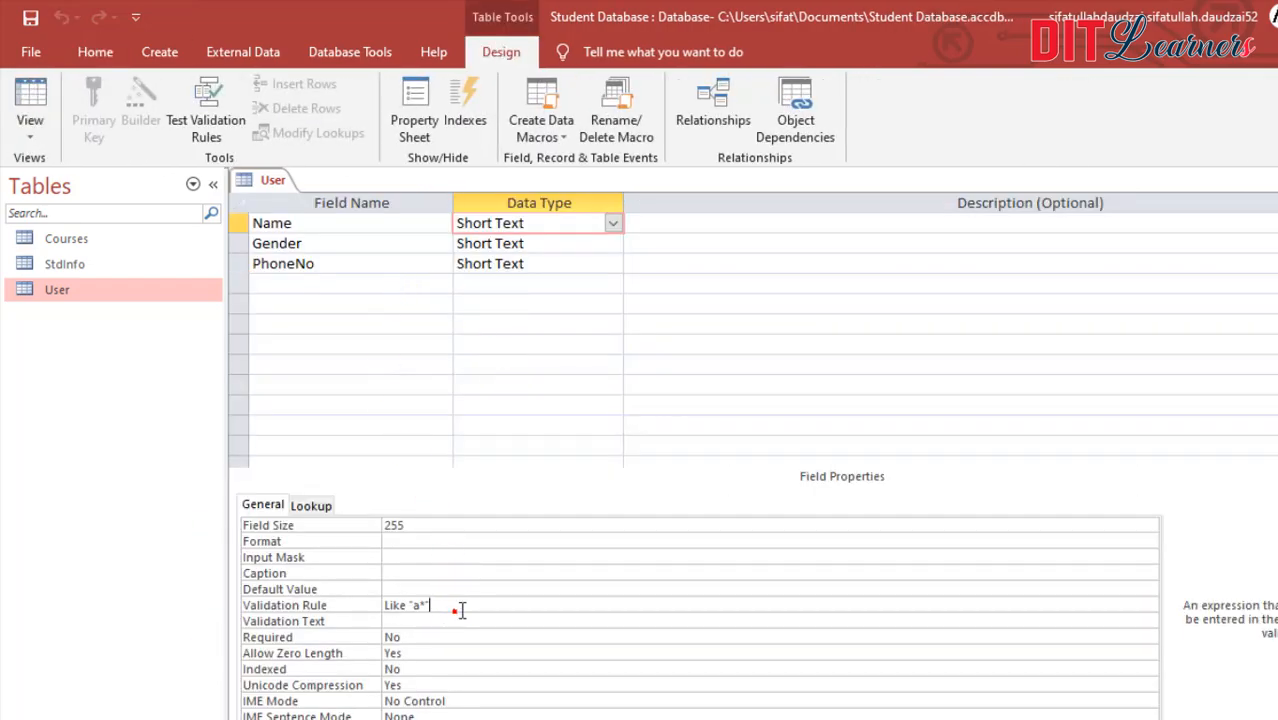
type("or")
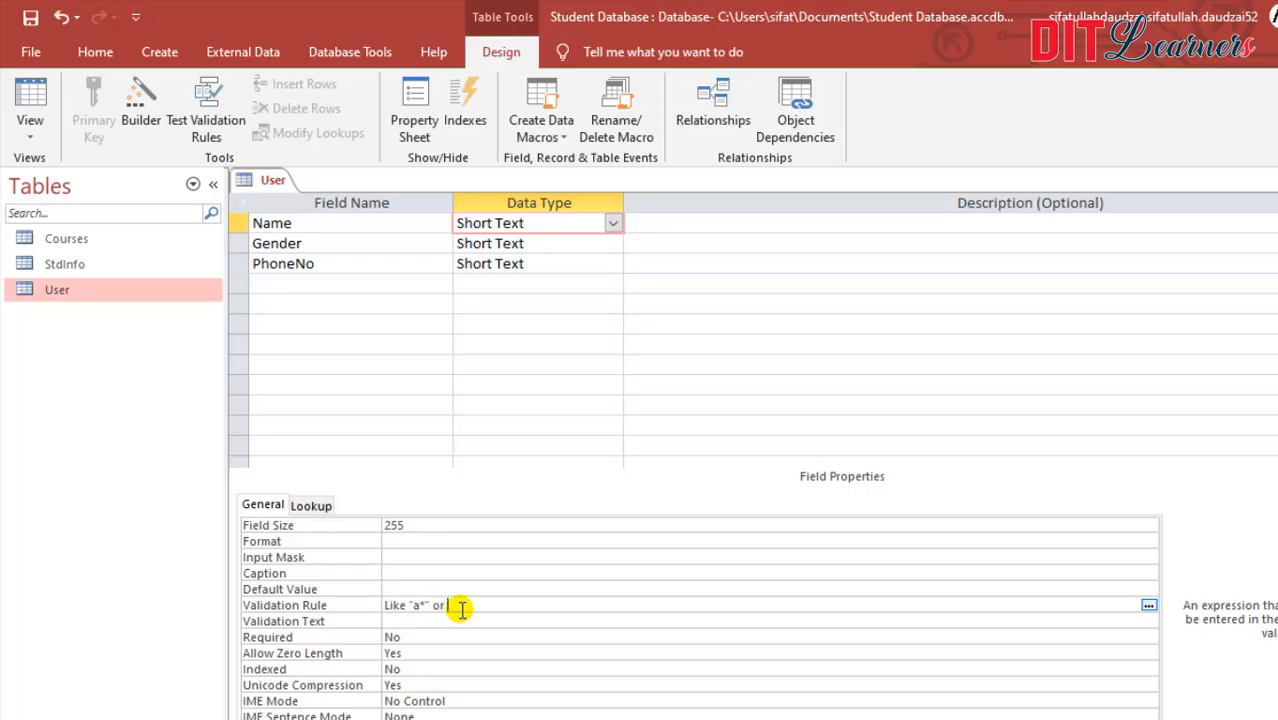
type(" Like \"b*\"")
key("Return")
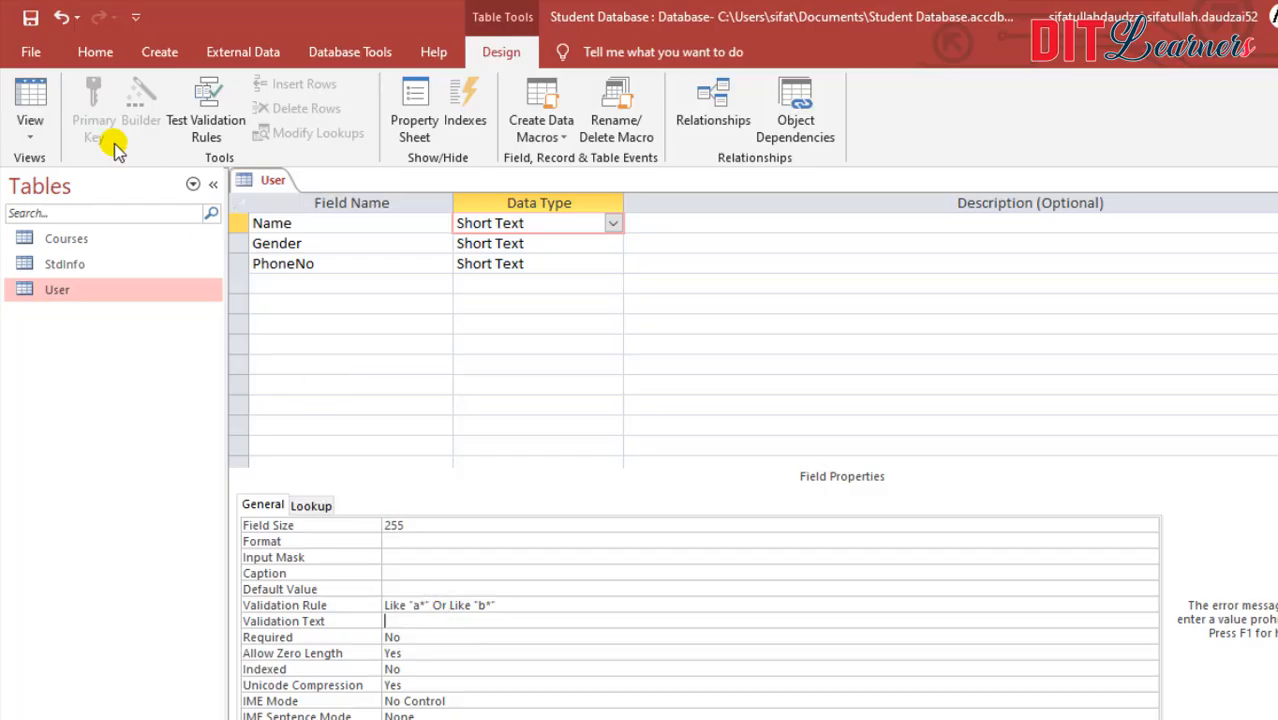
Return the User table to Datasheet View, agreeing to test the existing data with the new rules.
left_click(30, 90)
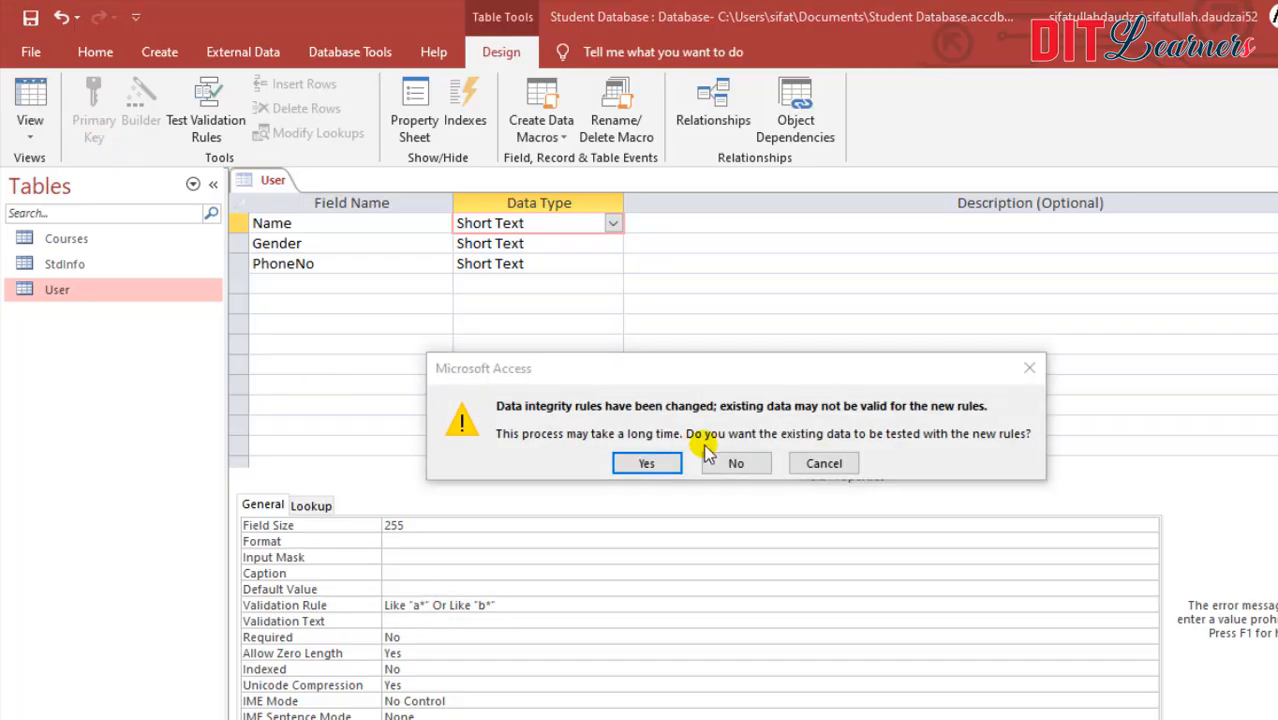
left_click(645, 459)
left_click(648, 484)
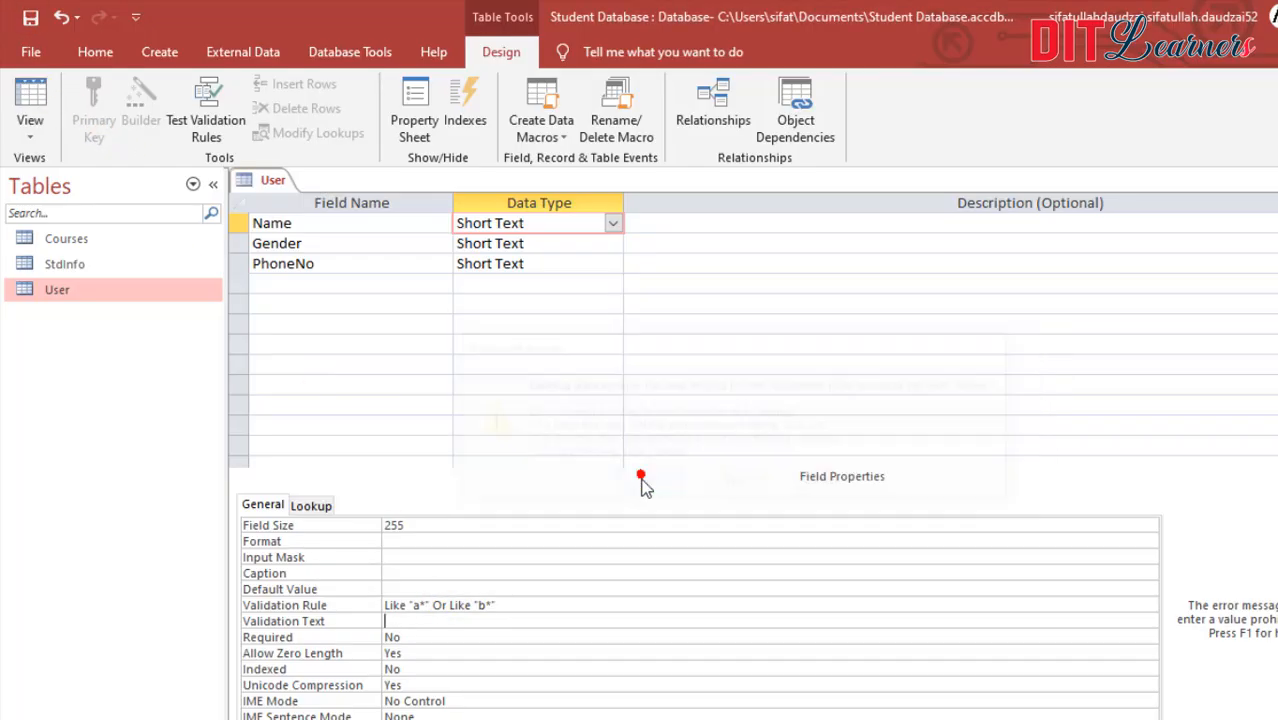
left_click(30, 108)
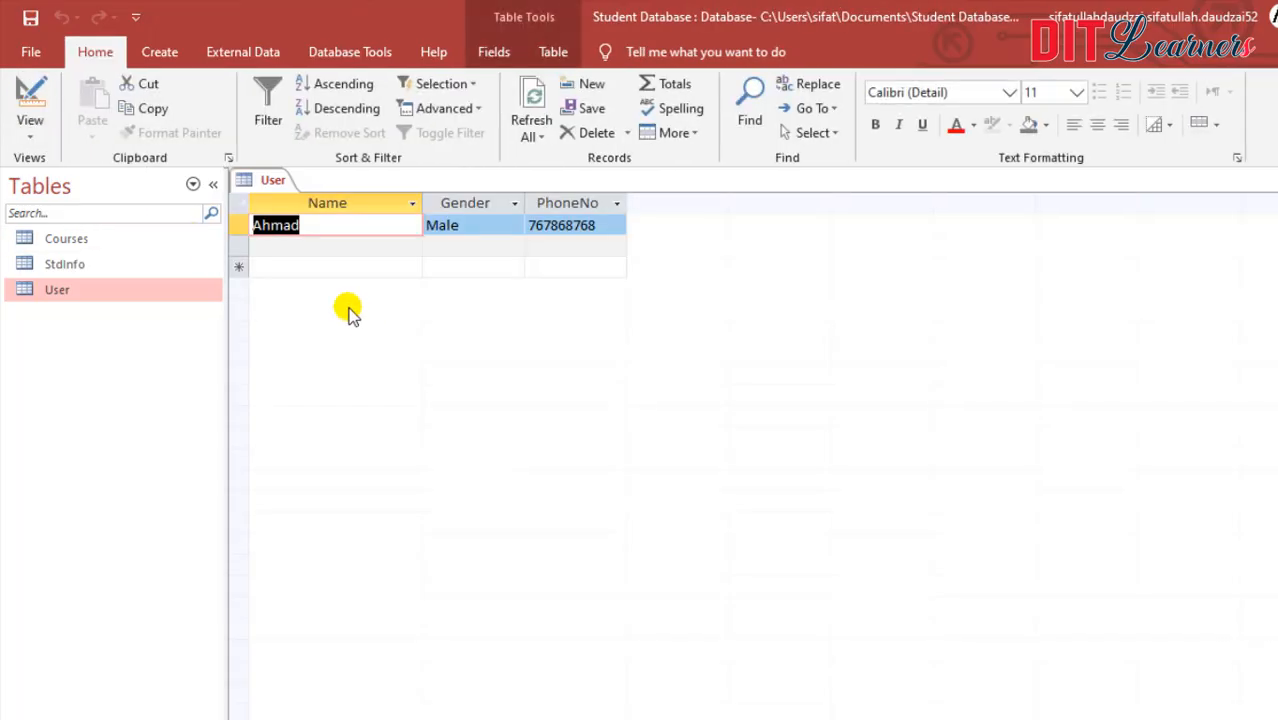
Fill the second User record with a name starting with B, gender Male and a phone number.
left_click(322, 249)
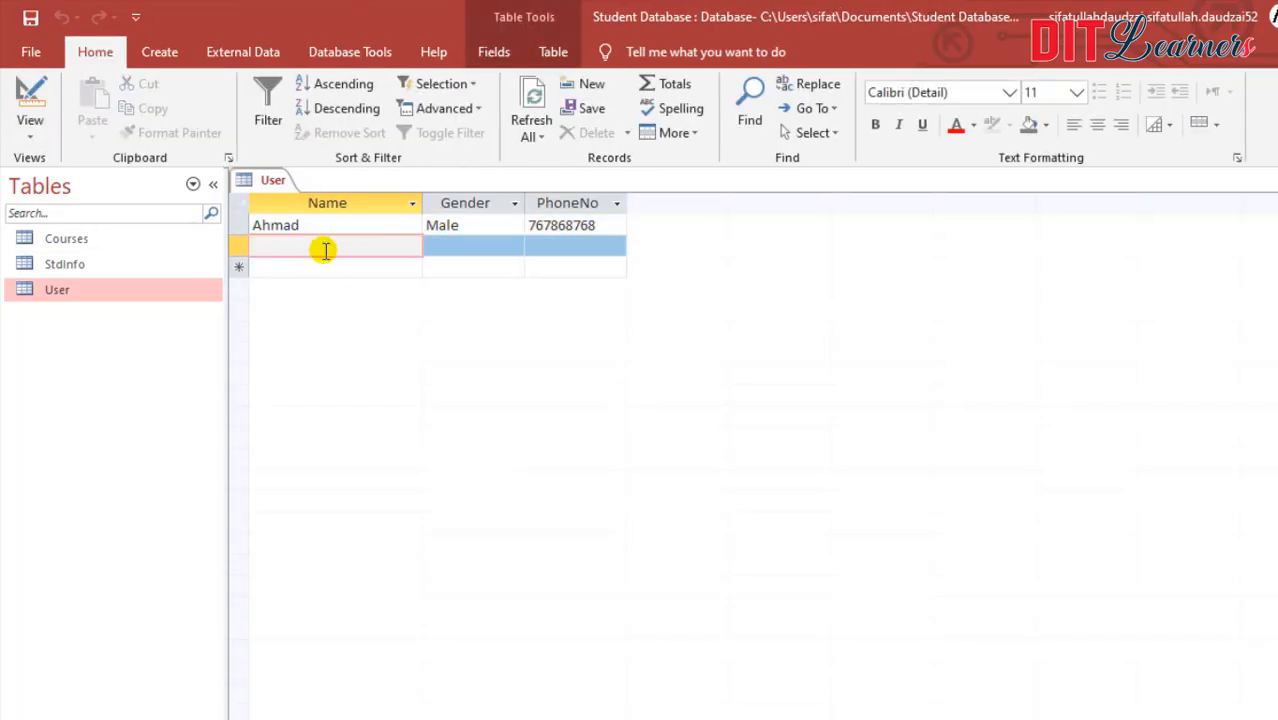
type("Bilal")
key("Tab")
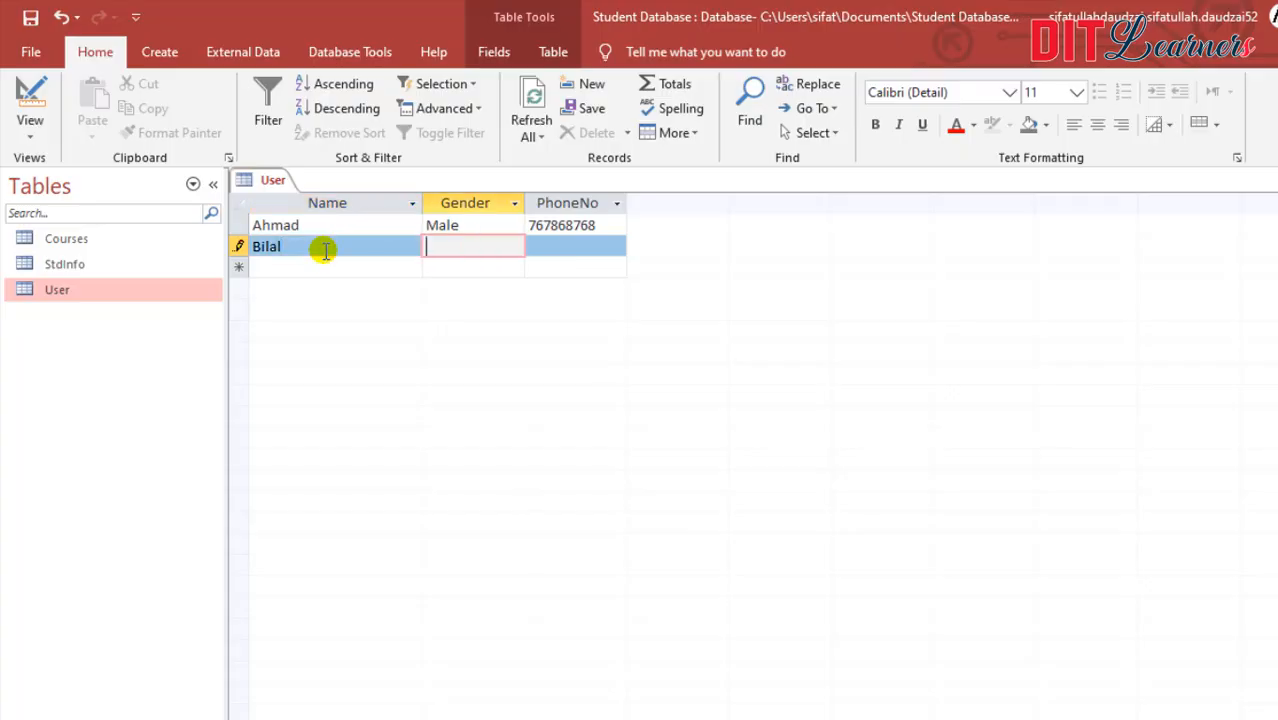
type("Male")
key("Tab")
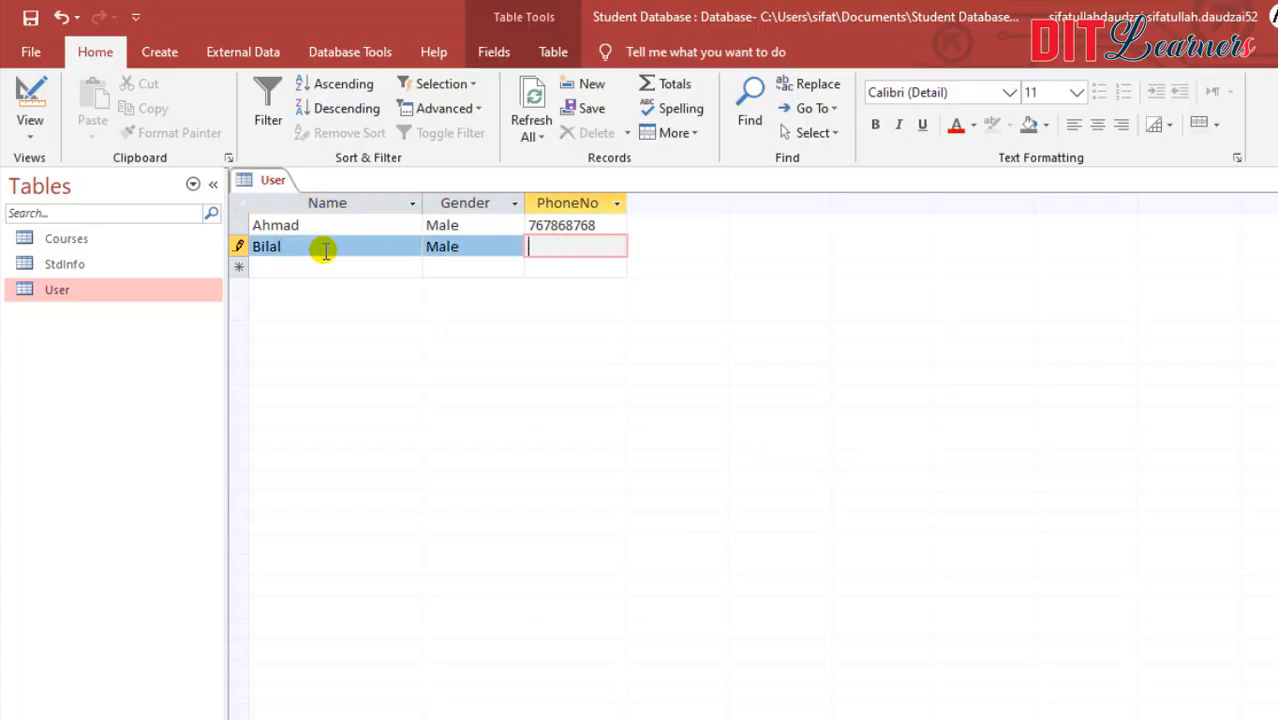
type("789678678")
key("Tab")
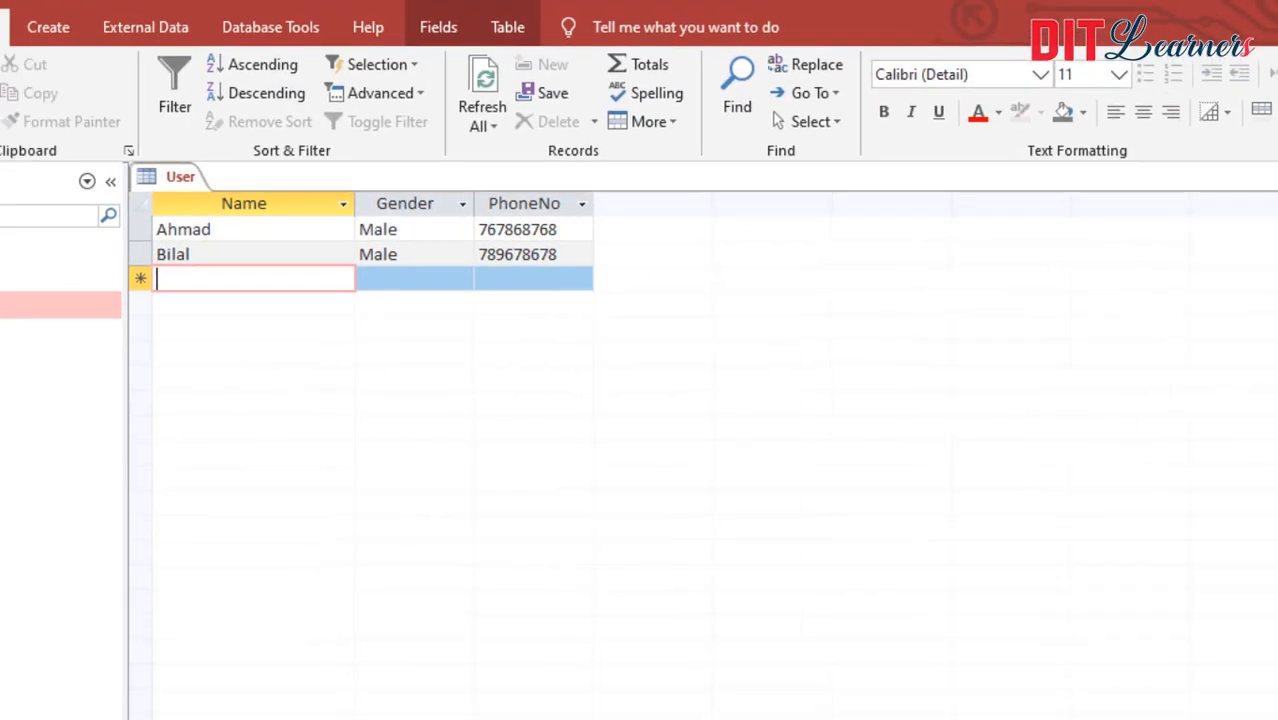
Delete all records from the User table and confirm the deletion.
left_click(259, 221)
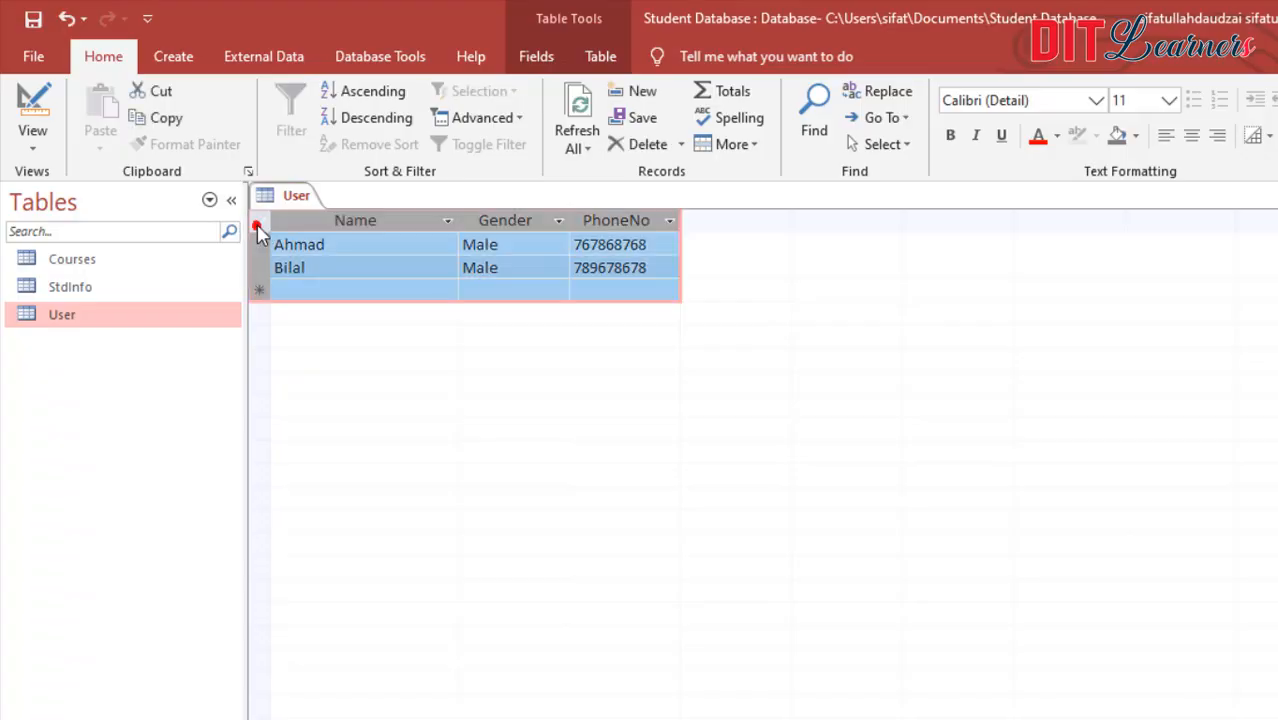
key("Delete")
left_click(750, 512)
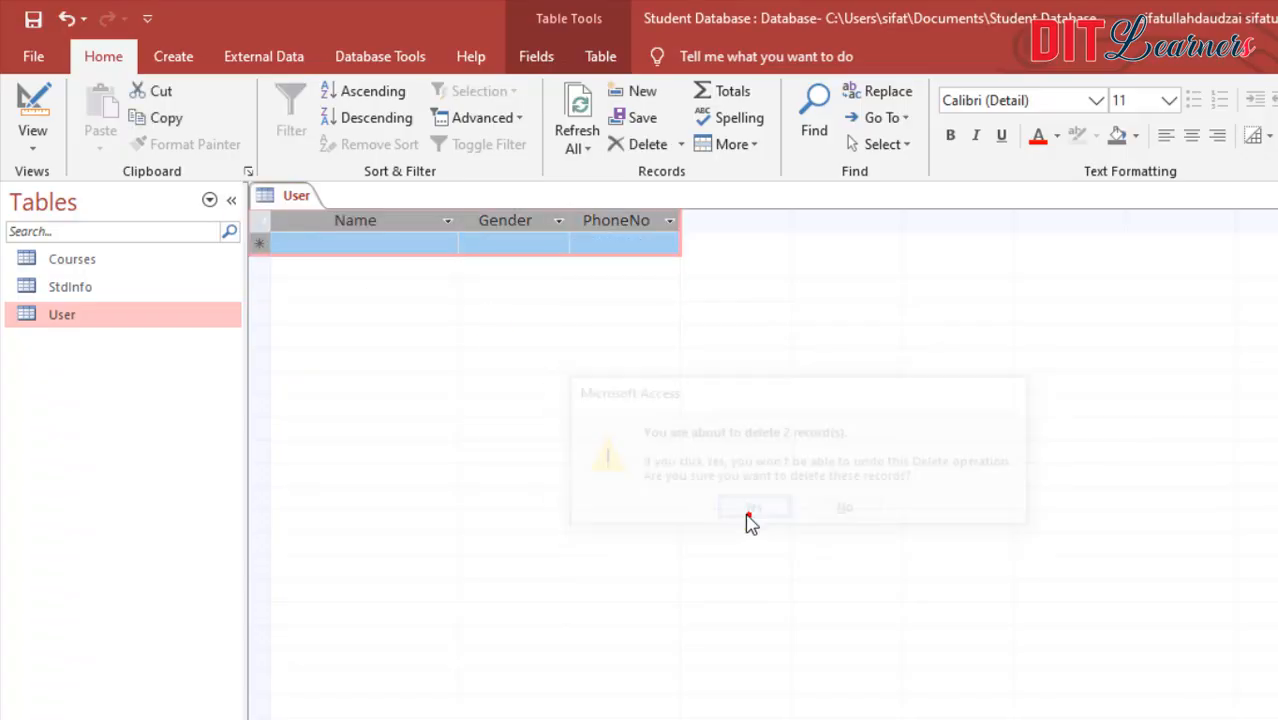
Replace the Name field's validation rule with A?? in Design View and return to Datasheet View.
left_click(31, 95)
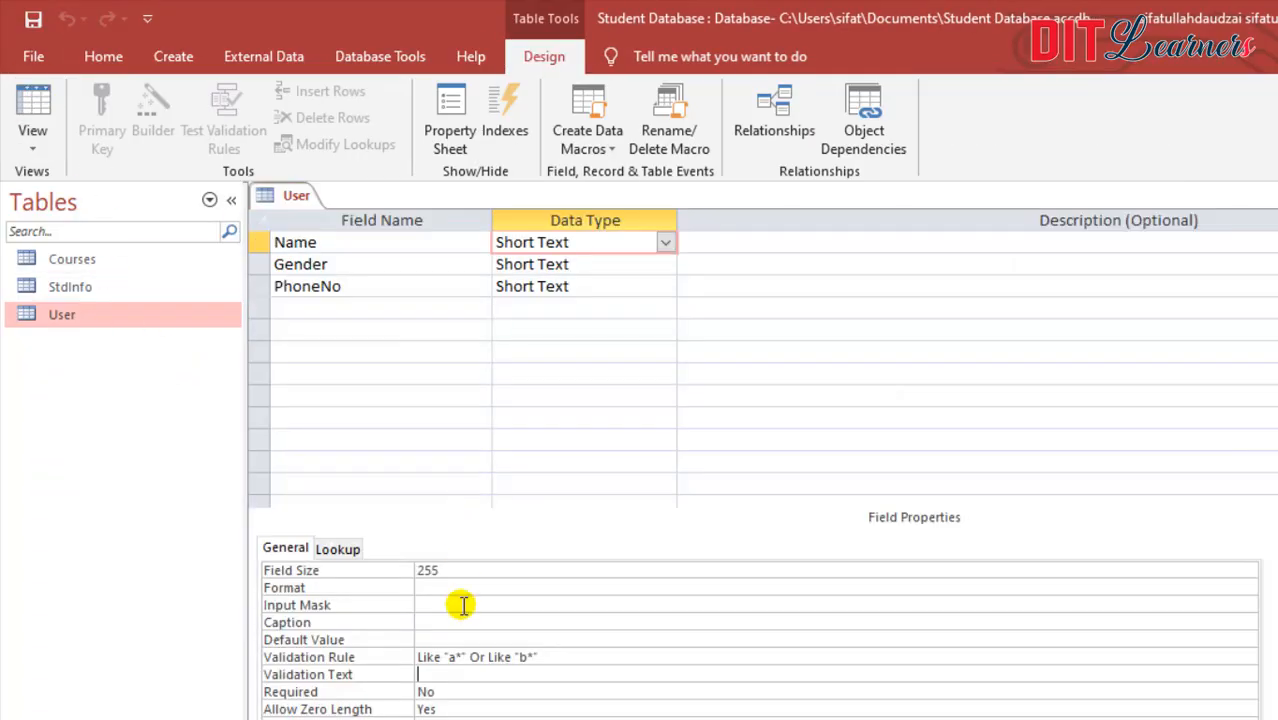
left_click_drag(562, 657, 399, 657)
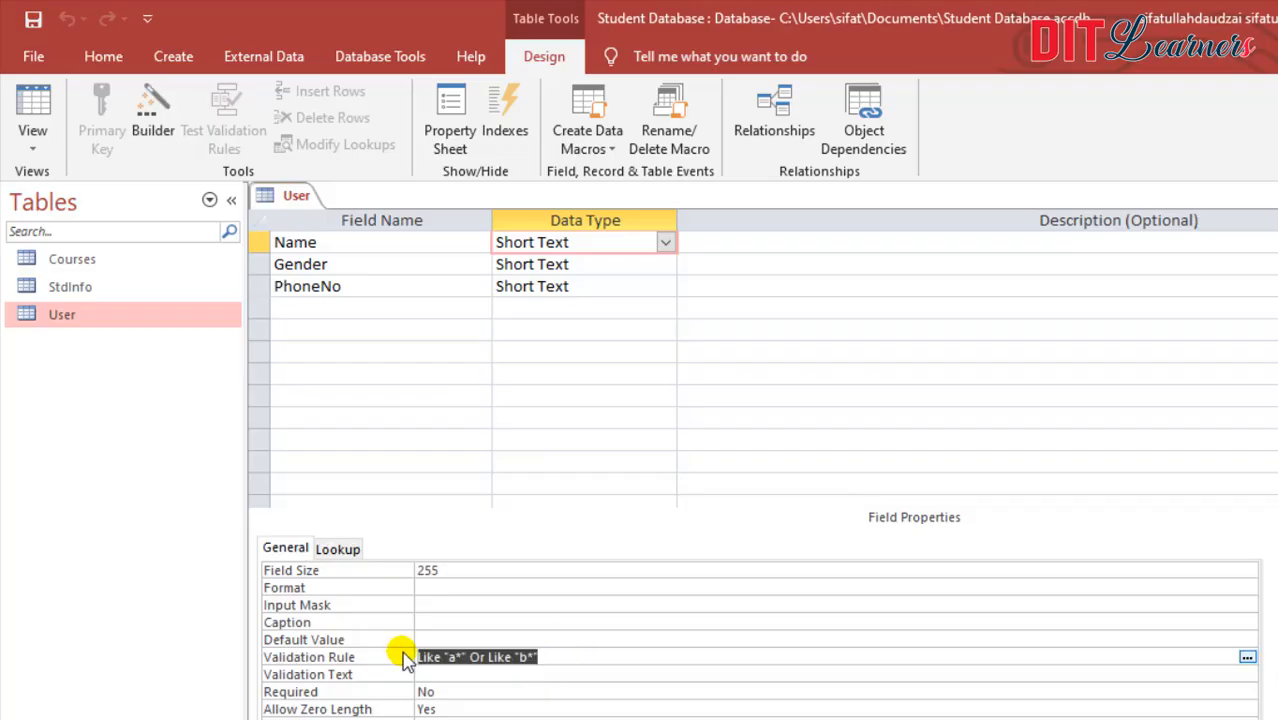
type("A")
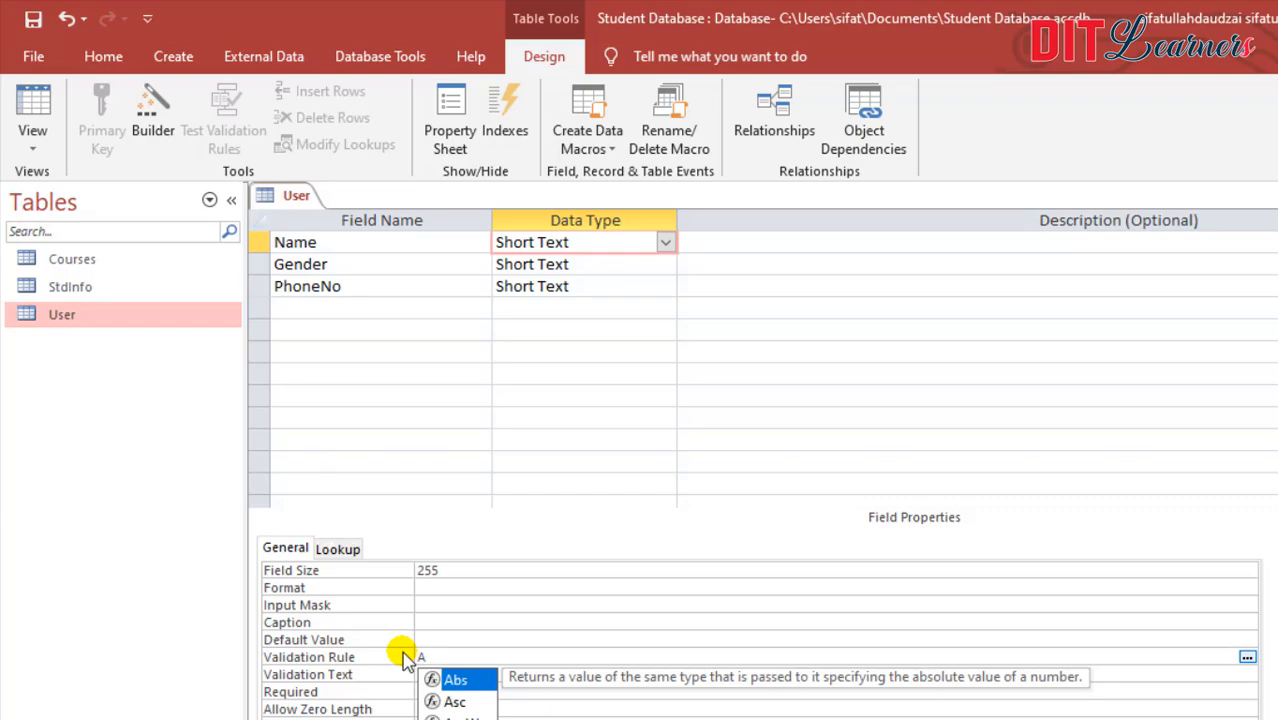
type("??")
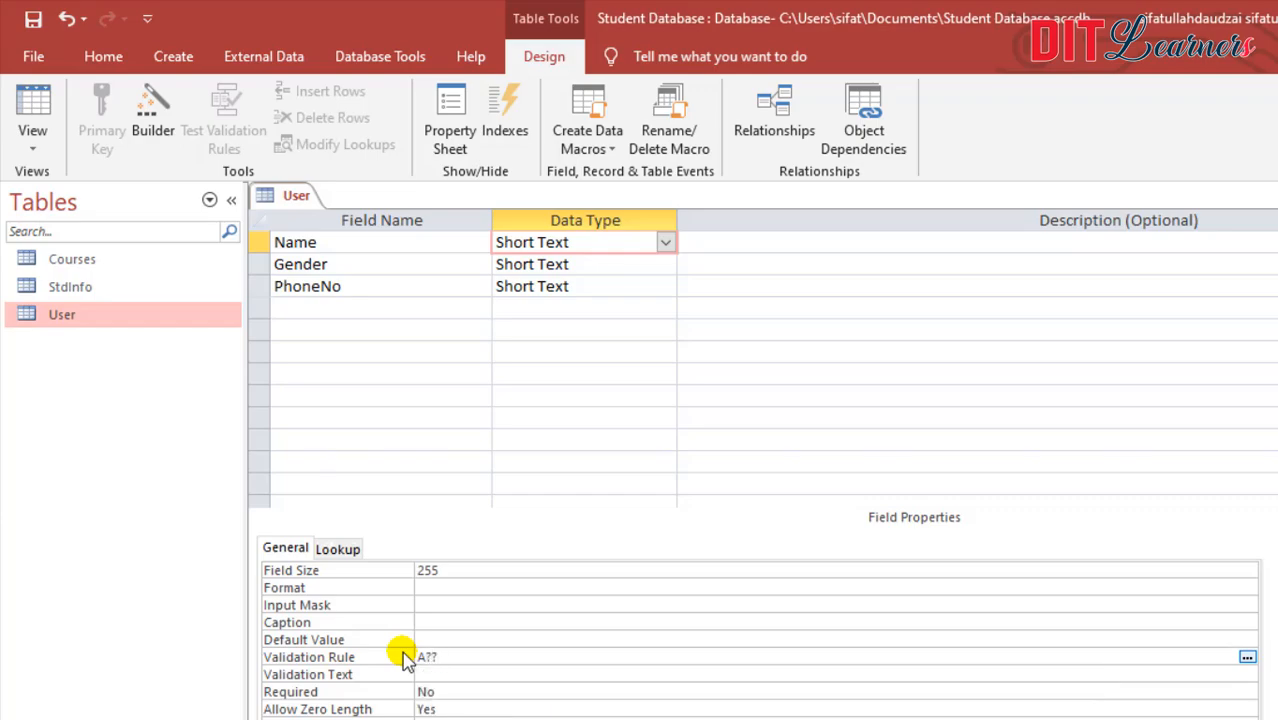
left_click(50, 105)
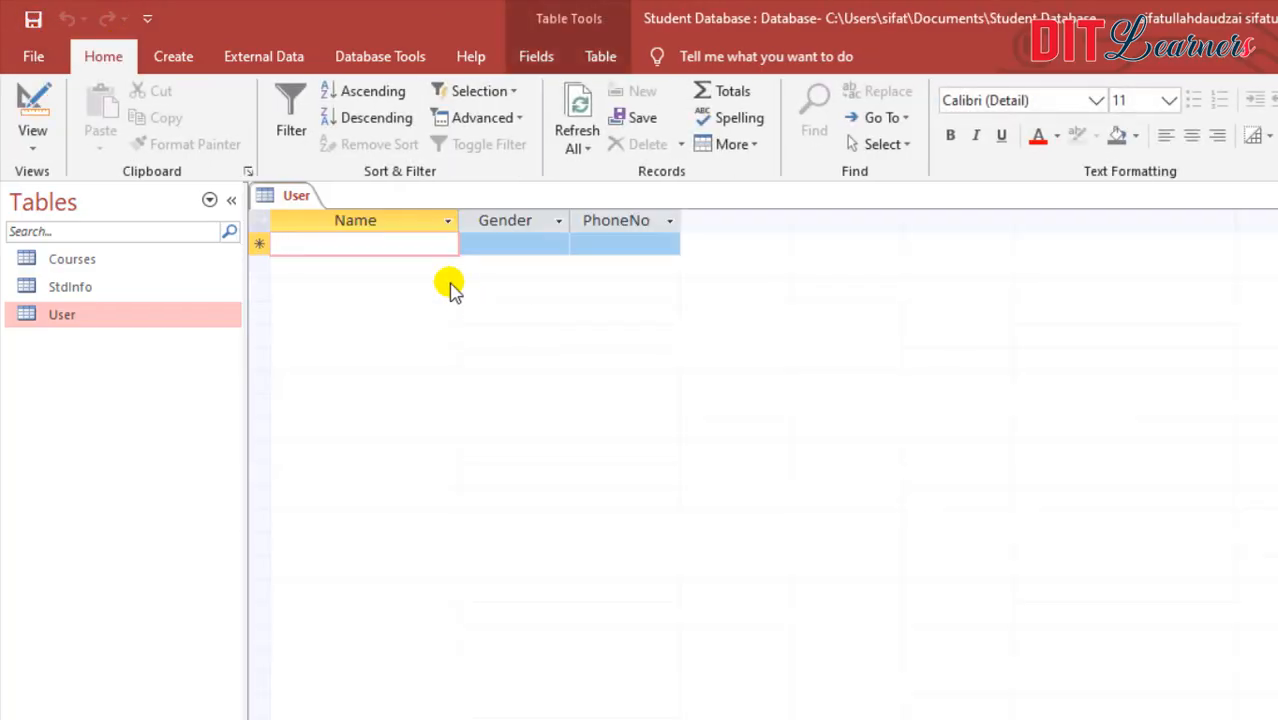
Try a five-letter name starting with A in the first record's Name field, and shorten it to a three-letter name.
type("Ahmad")
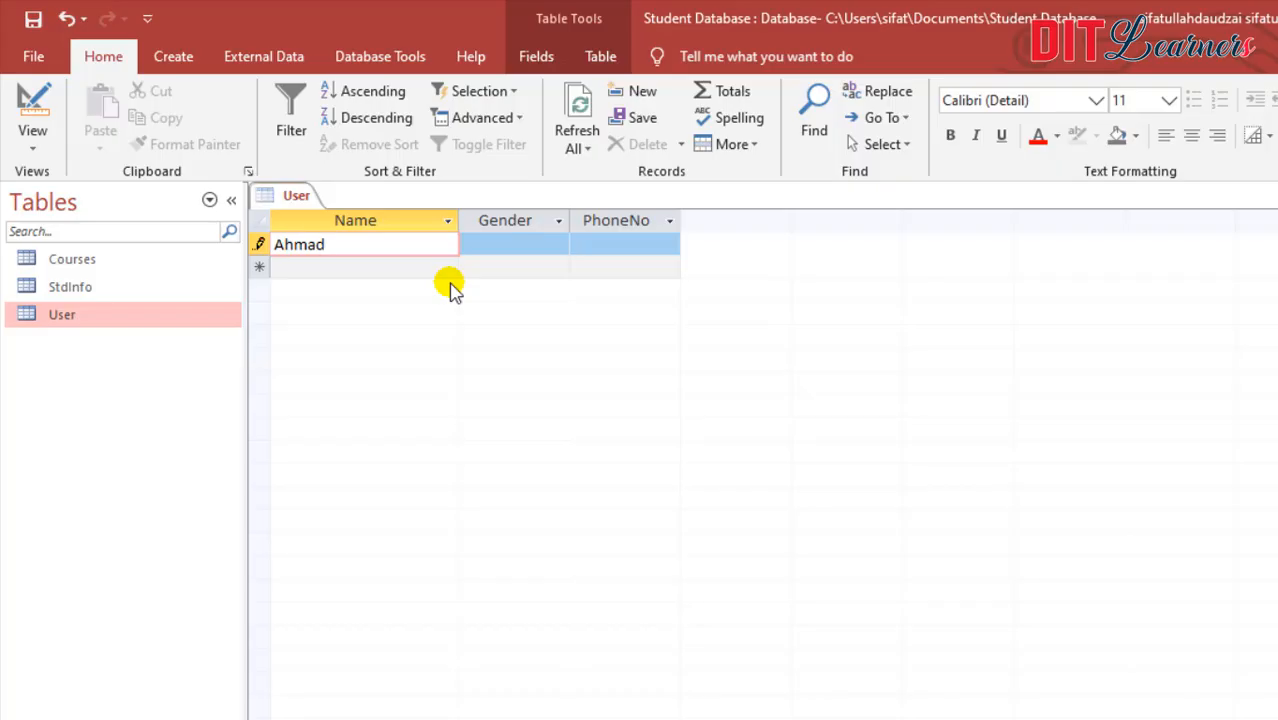
key("Tab")
key("Return")
key("BackSpace")
key("BackSpace")
key("BackSpace")
key("BackSpace")
type("li")
key("Tab")
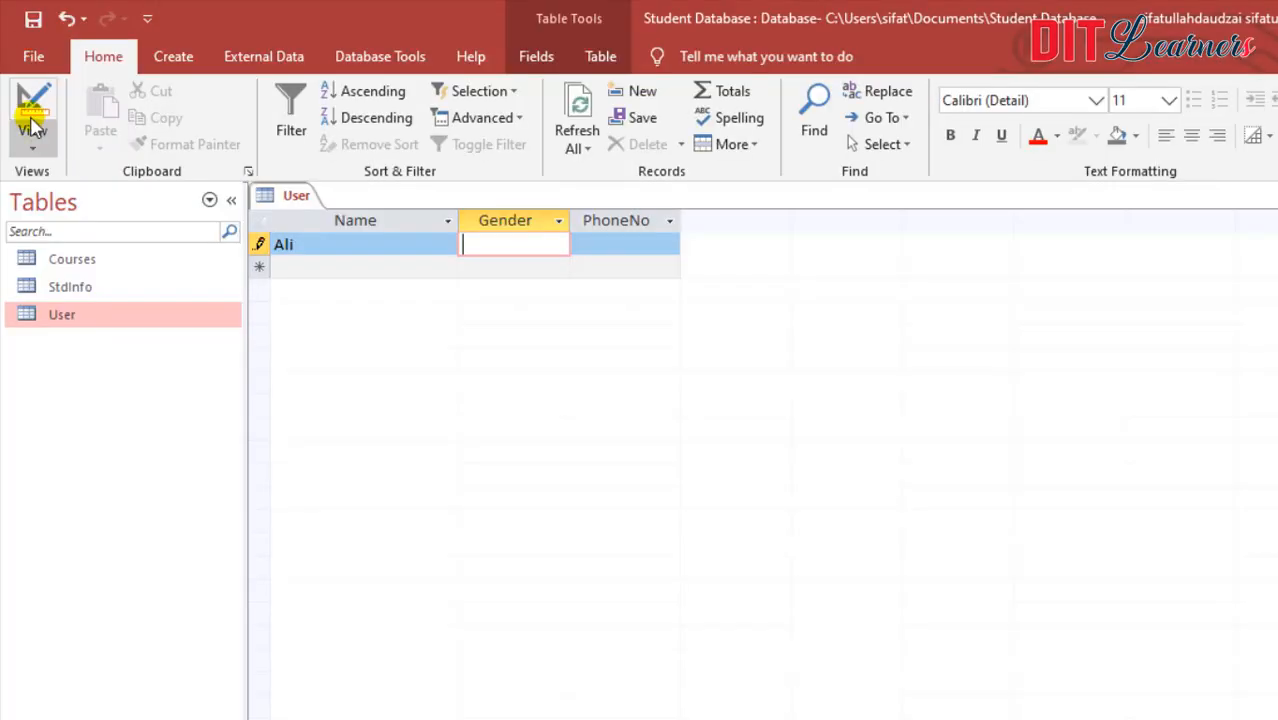
Switch the User table to Design View and clear the Name field's validation rule.
left_click(33, 125)
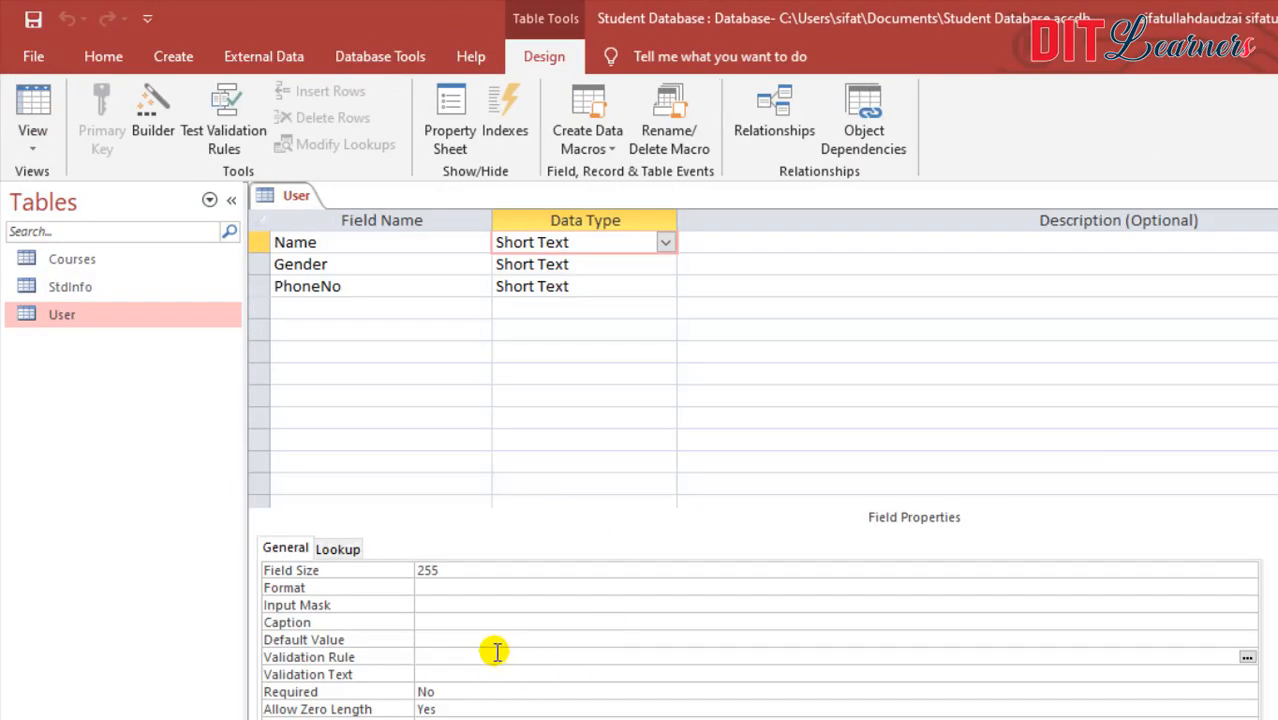
key("Delete")
type("\"Male\"")
key("Return")
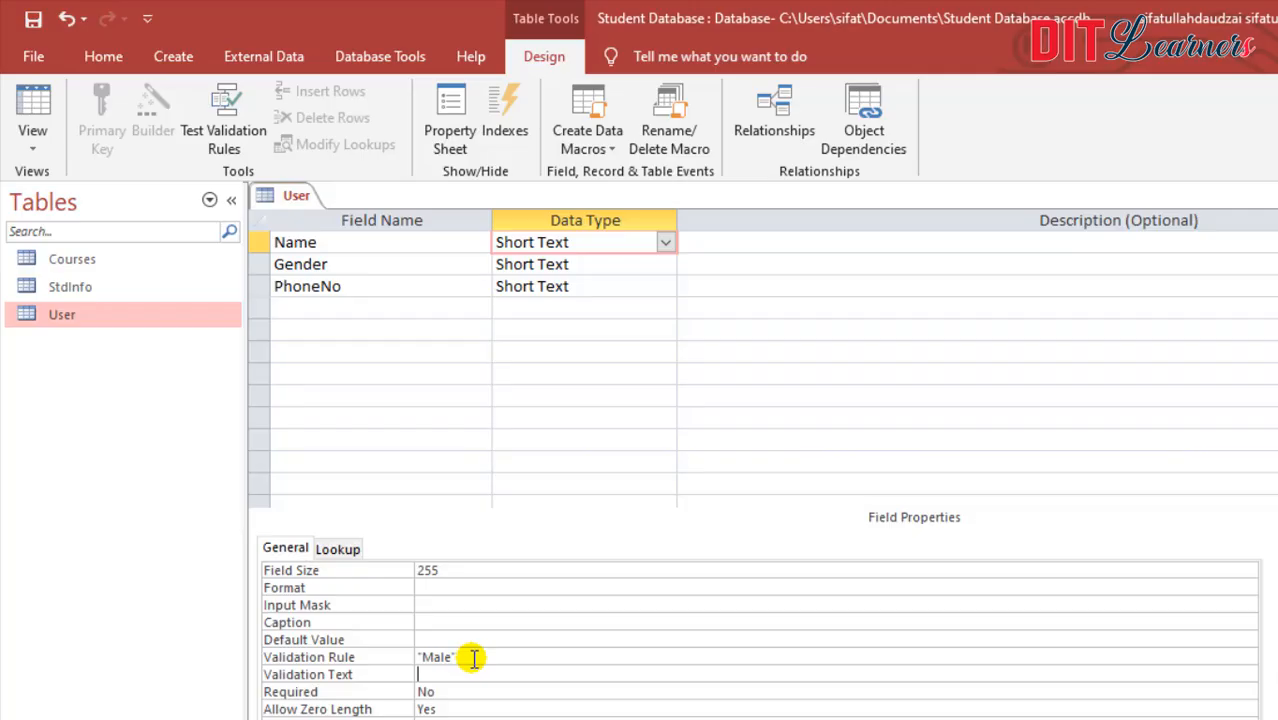
left_click(478, 657)
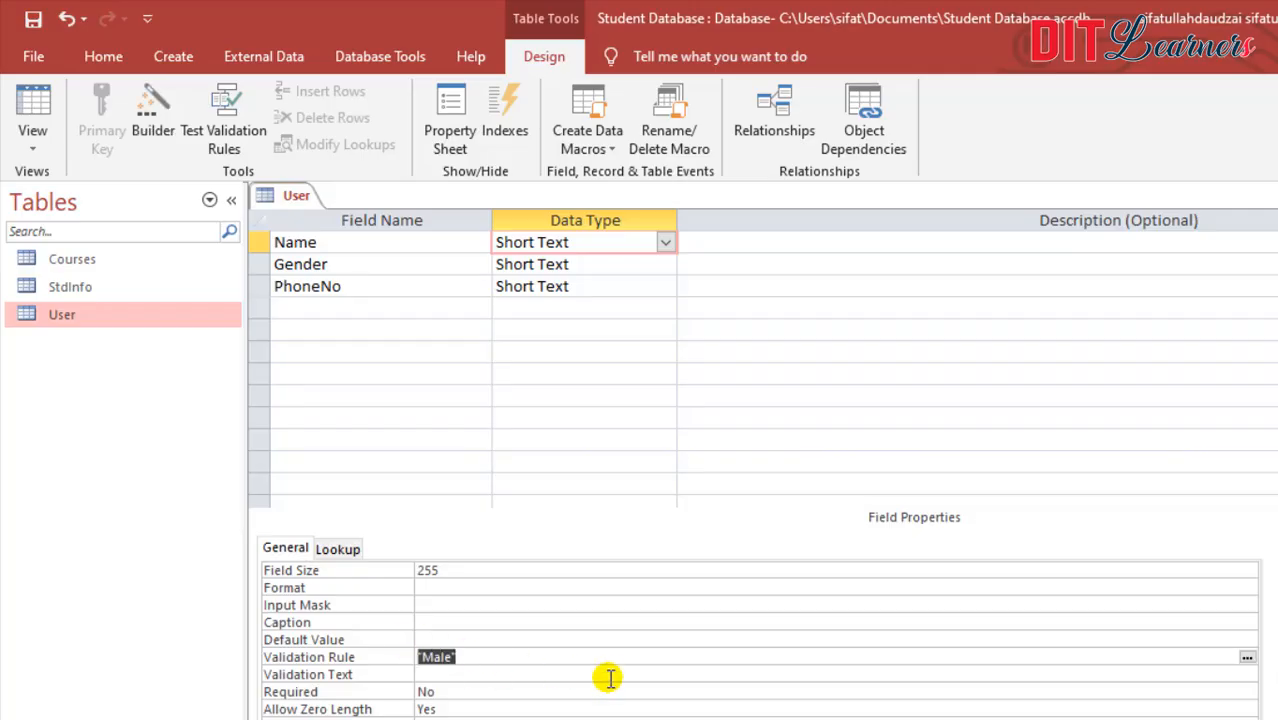
key("BackSpace")
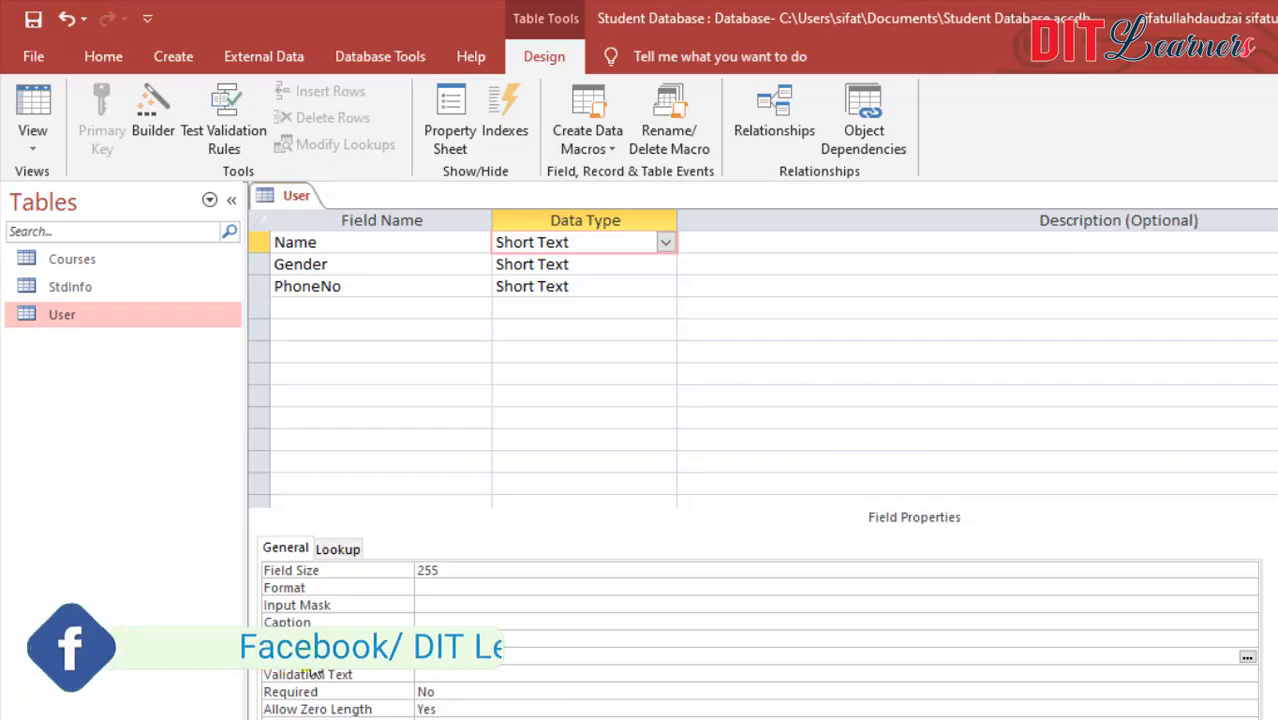
Check the validation rules reference picture and set the Name field's validation rule to Is Null.
key("alt+Tab")
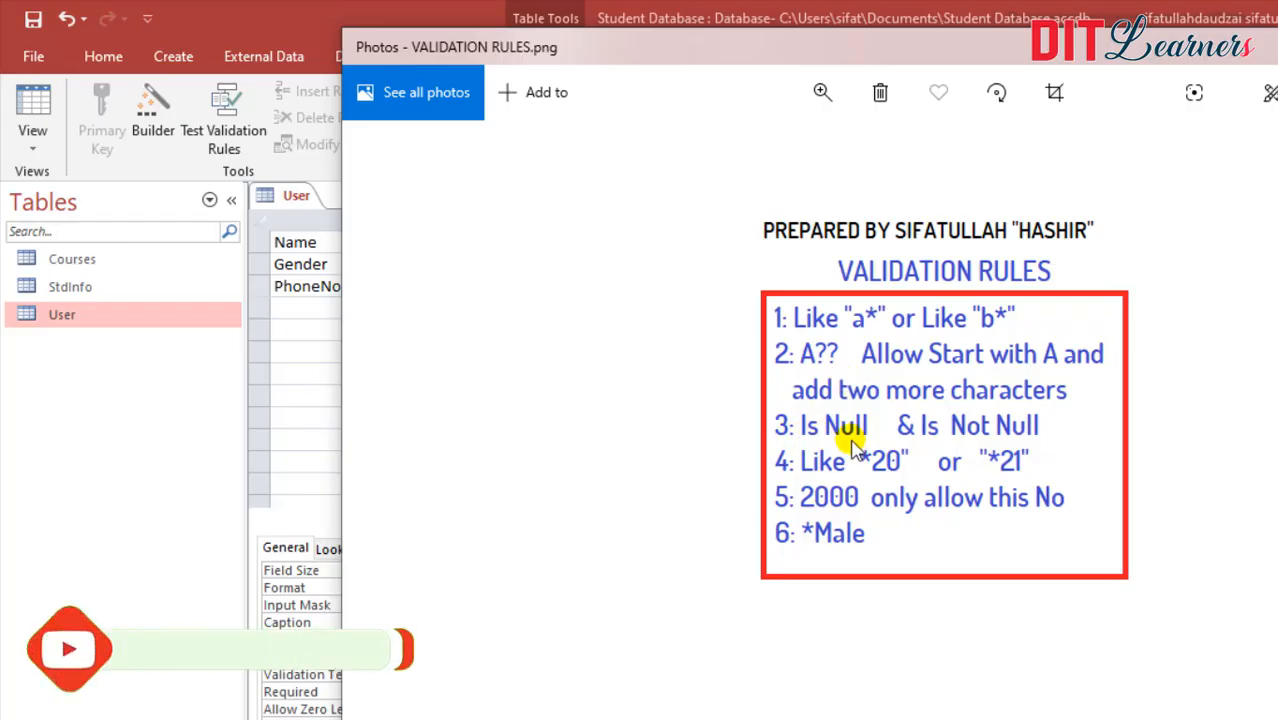
left_click(385, 5)
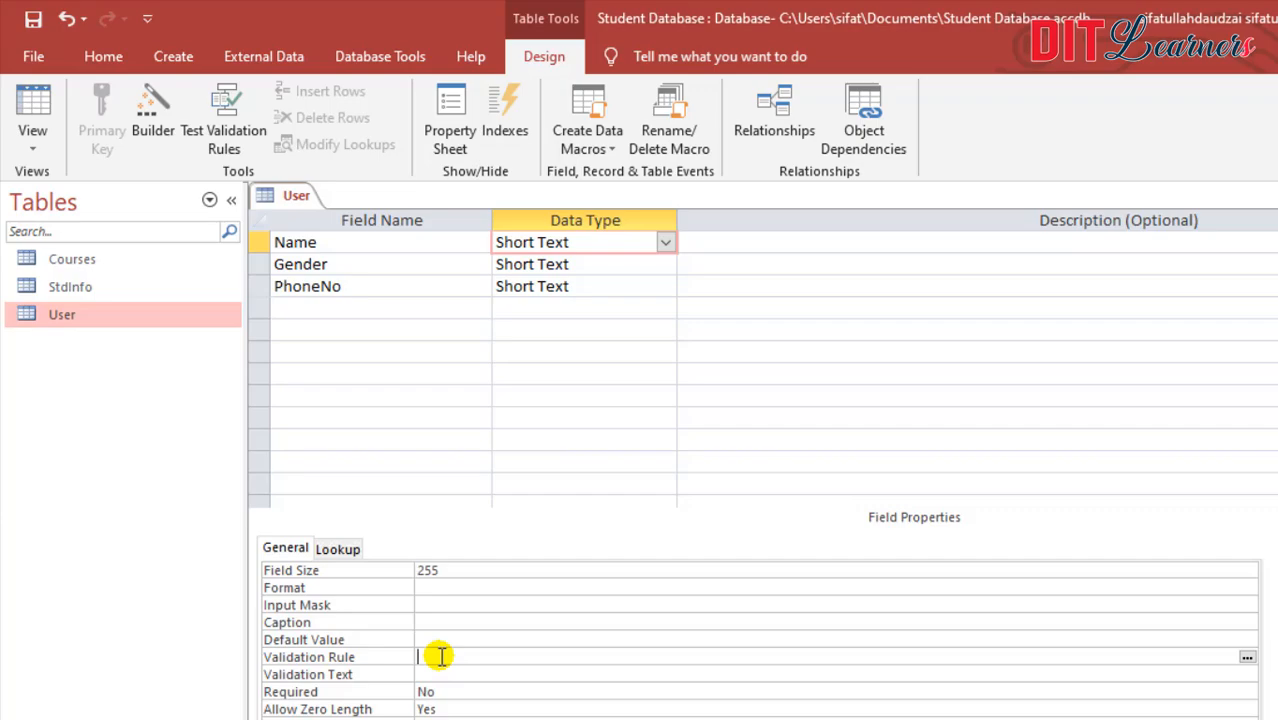
type("is n")
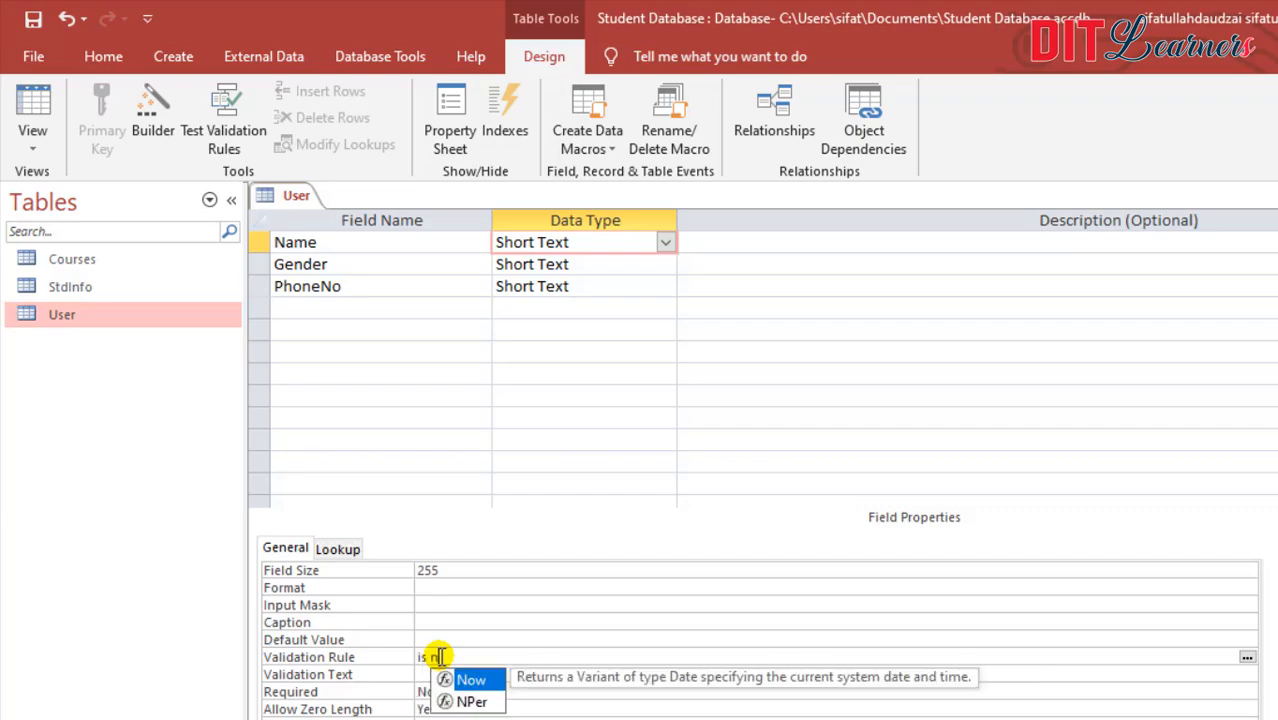
type("ull")
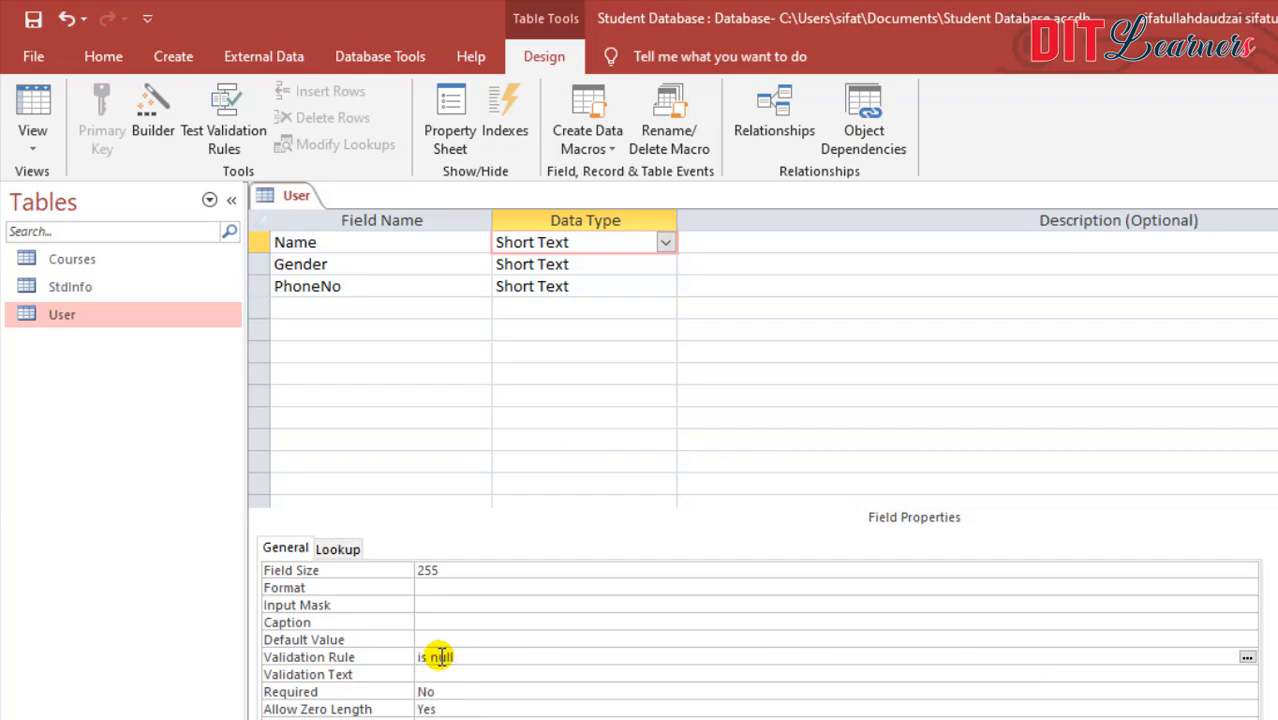
key("Return")
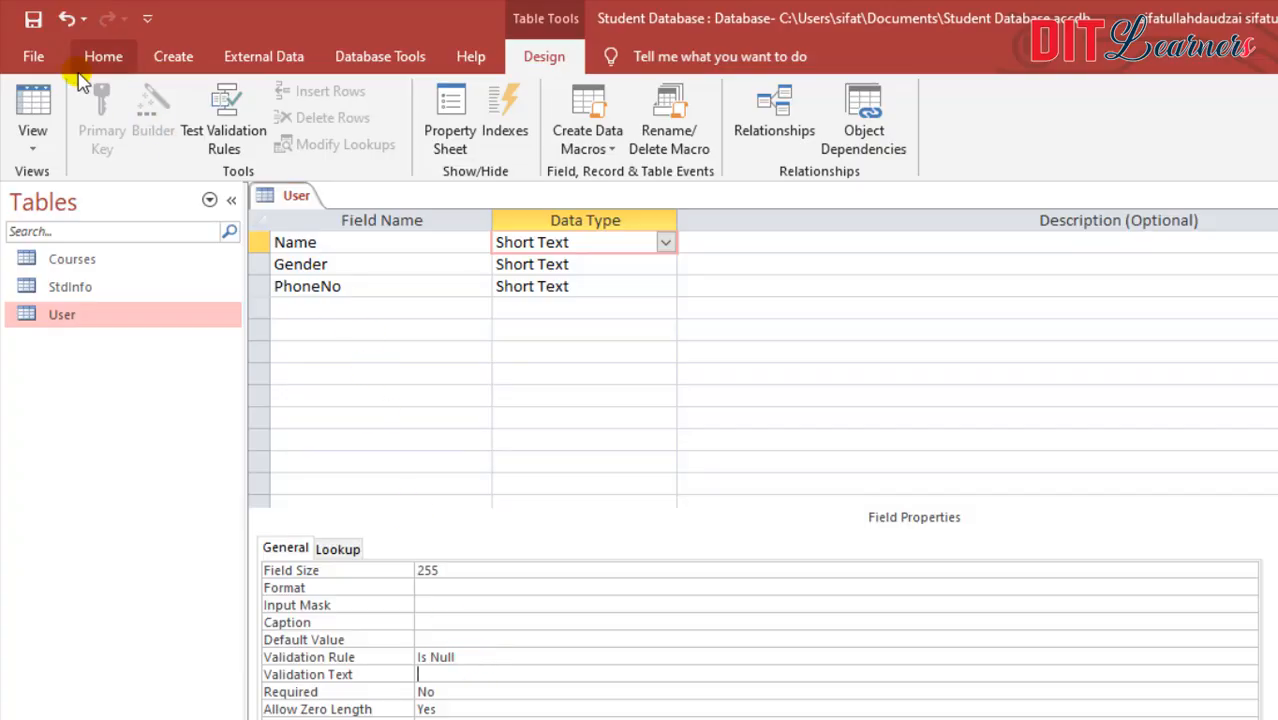
Change the Name field's validation rule to Is Not Null.
left_click(466, 650)
key("BackSpace")
key("BackSpace")
key("BackSpace")
key("BackSpace")
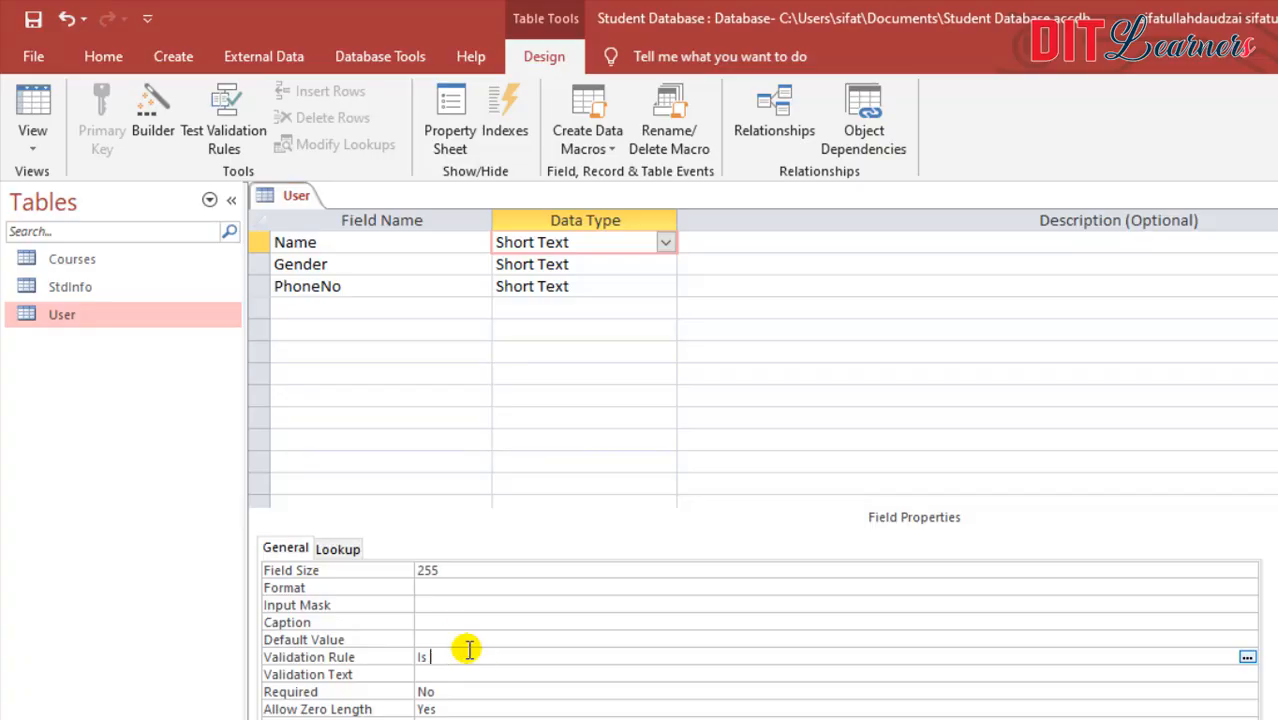
type("not null")
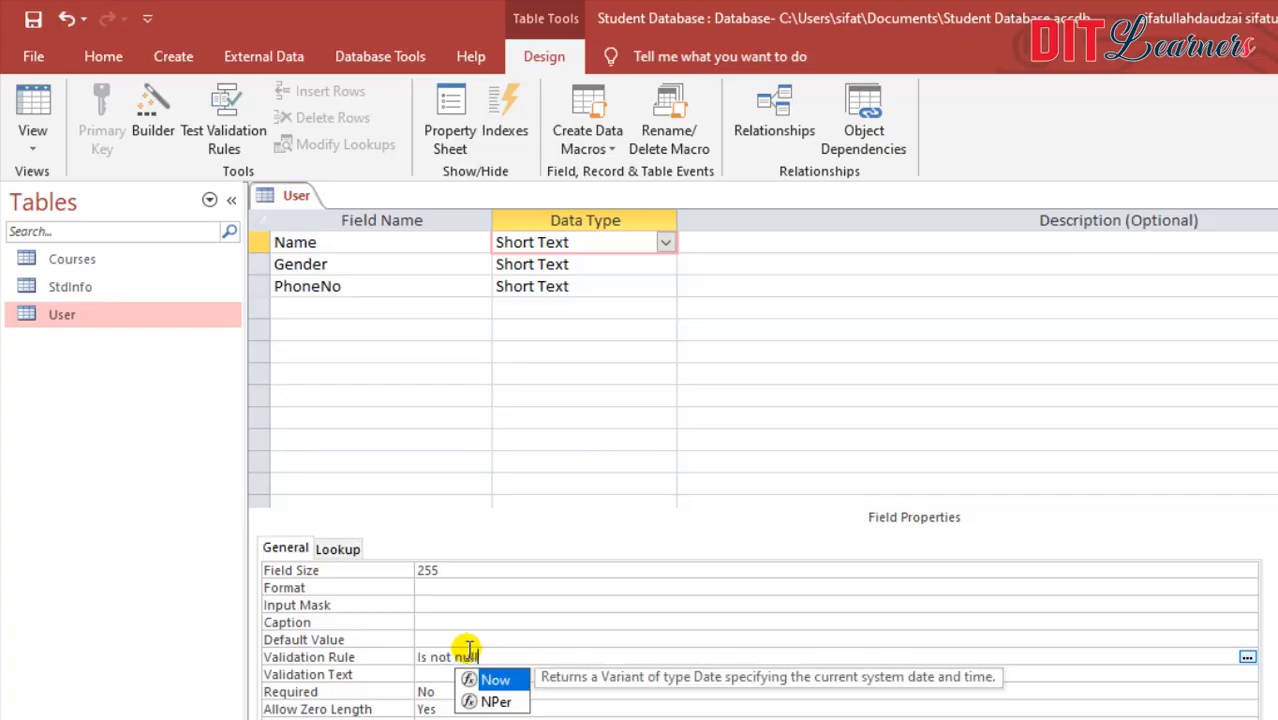
key("Escape")
key("Return")
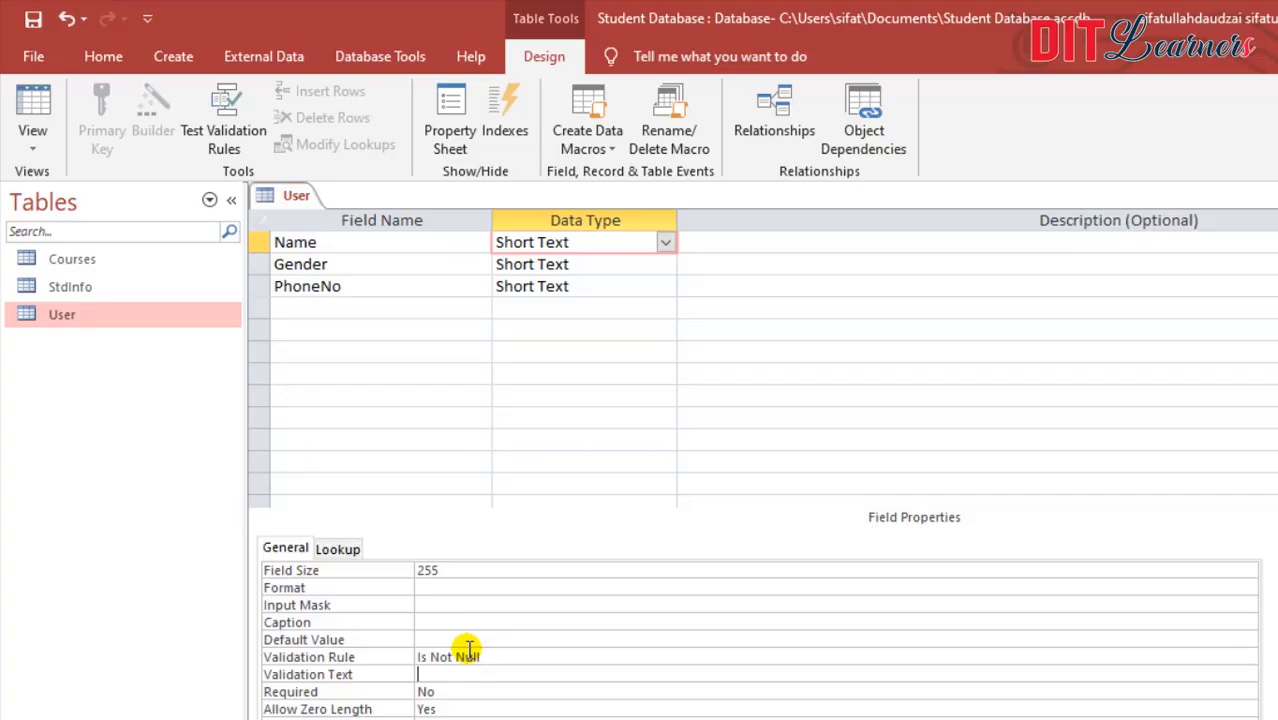
Save the User table design, agree to test the existing data with the new rules, and return to Datasheet View.
left_click(34, 97)
left_click(32, 22)
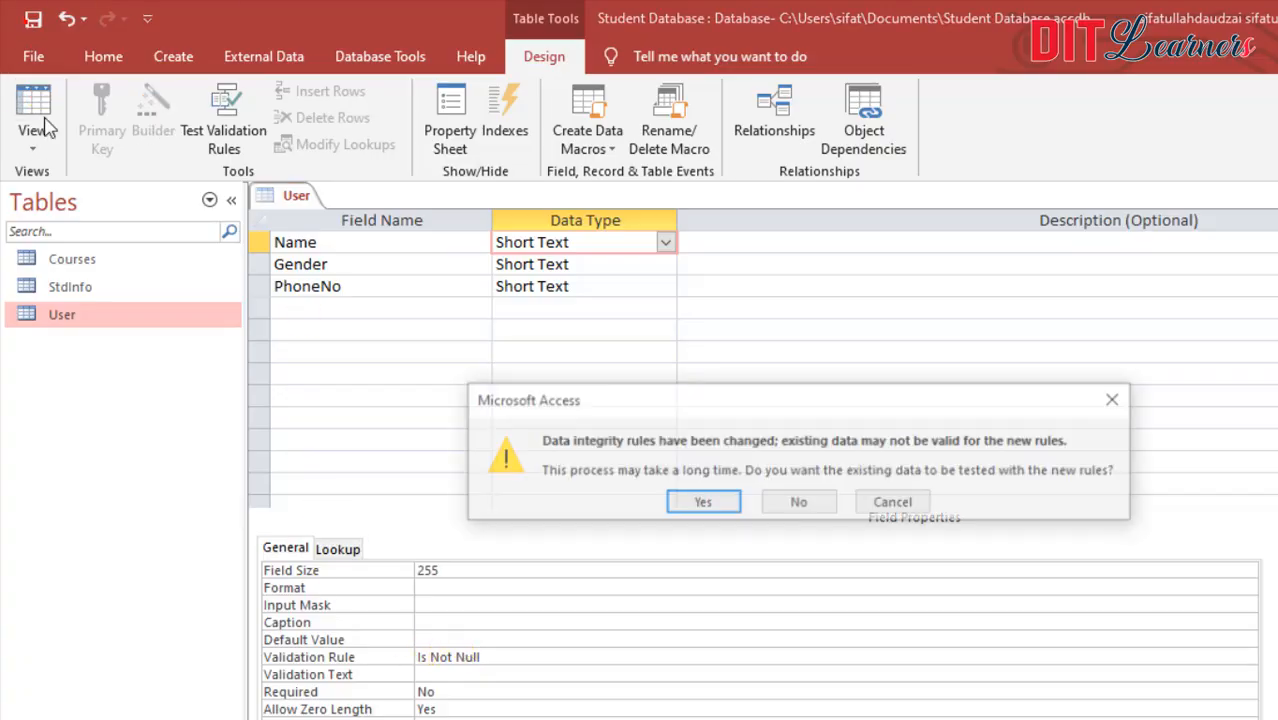
left_click(690, 497)
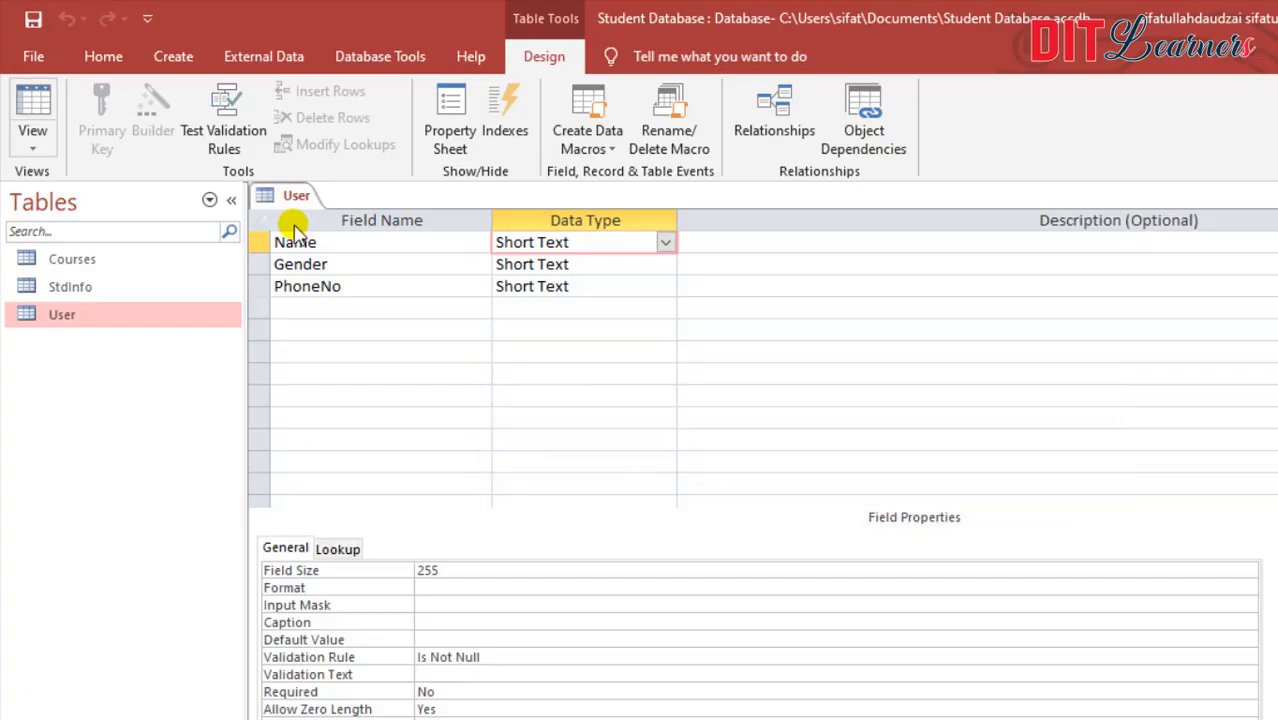
left_click(33, 108)
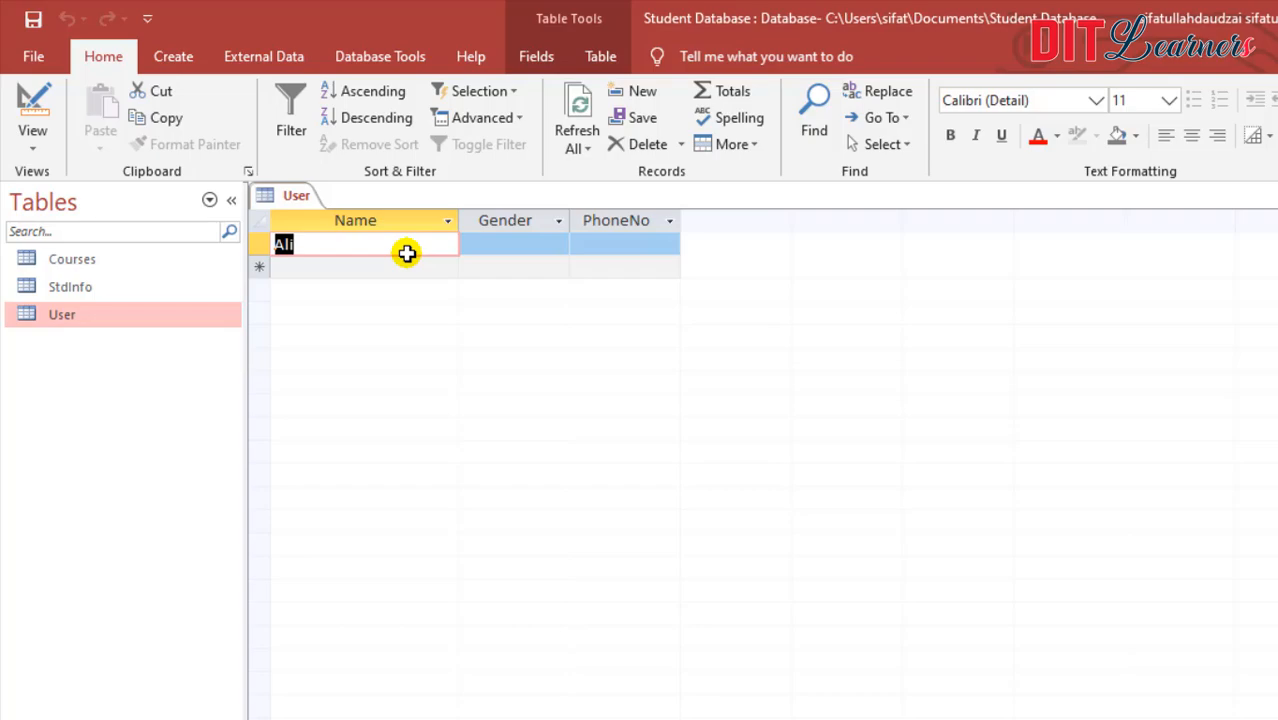
Try to leave the first record's Name field empty, and dismiss the validation message.
type("A")
key("BackSpace")
key("Tab")
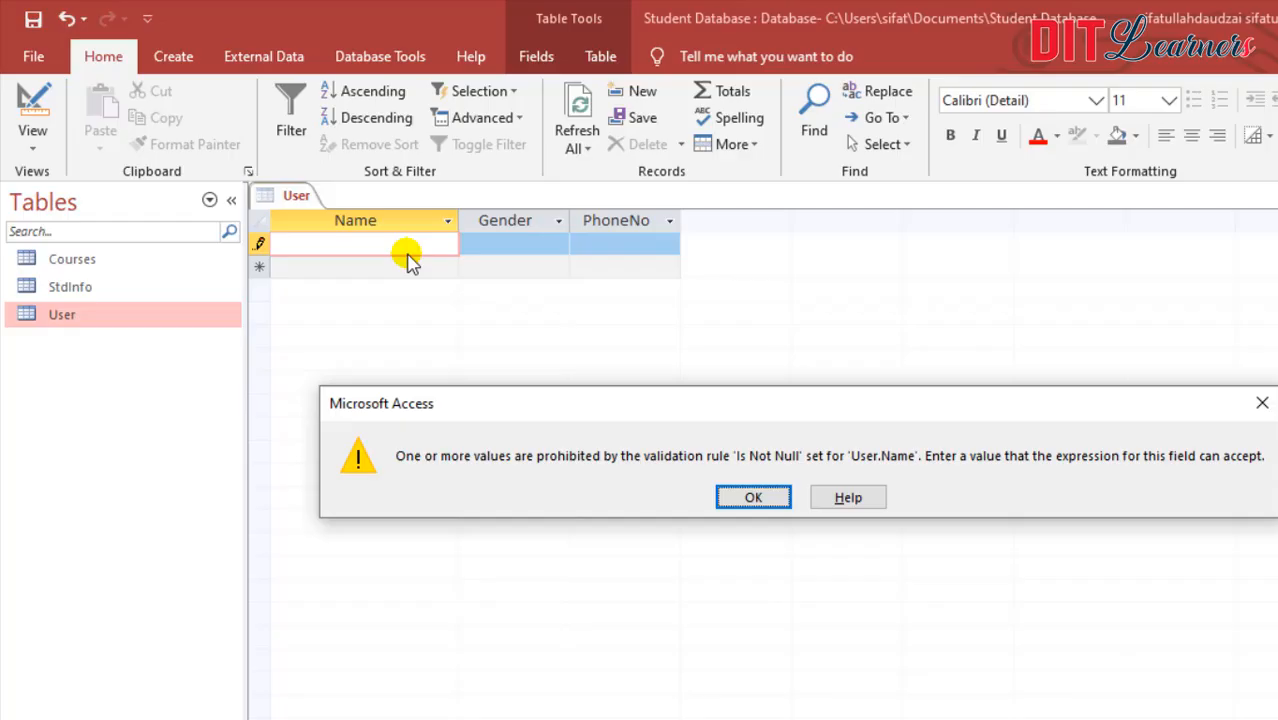
key("Return")
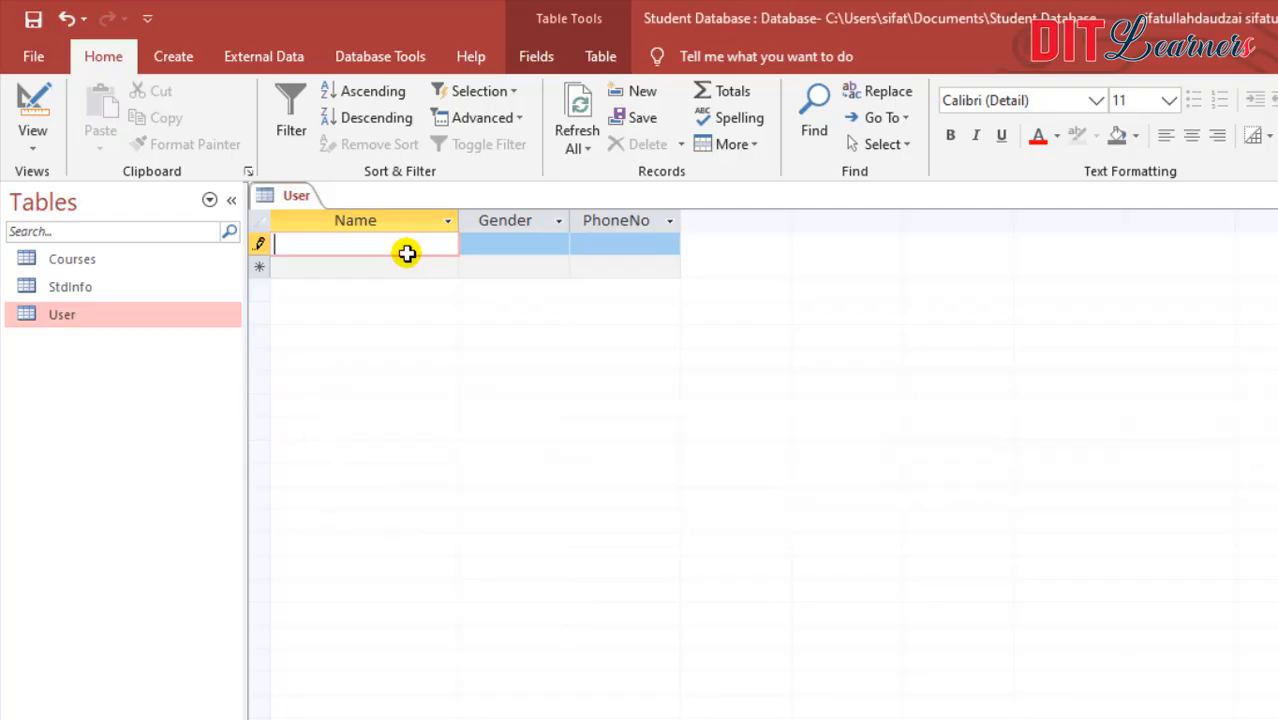
Fill the first record with a name starting with K, gender Male and a phone number.
type("Khan")
key("Tab")
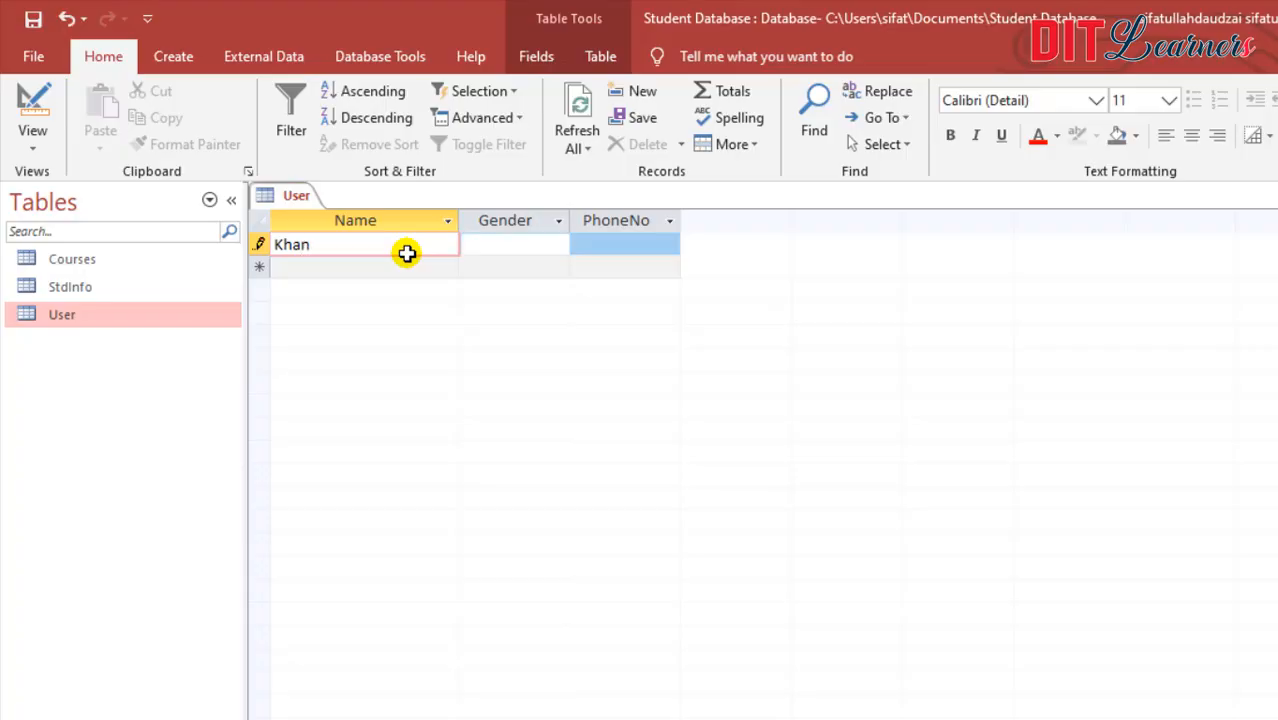
type("Male")
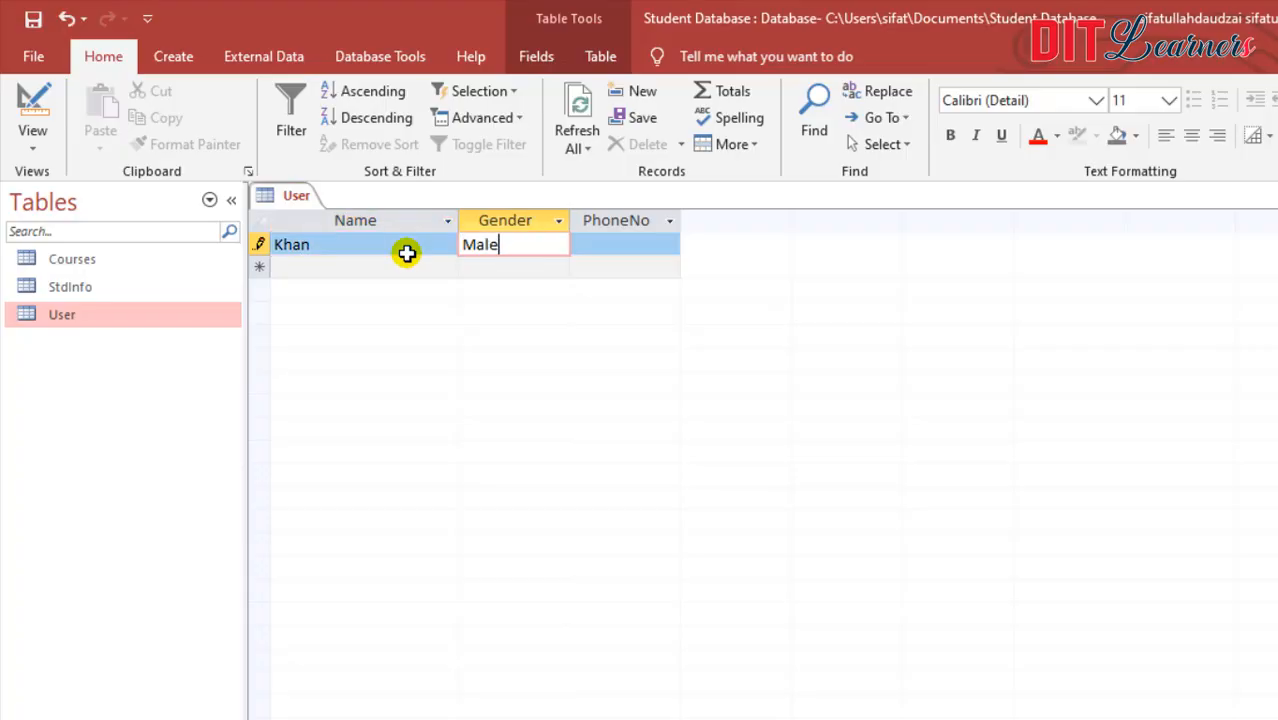
key("Tab")
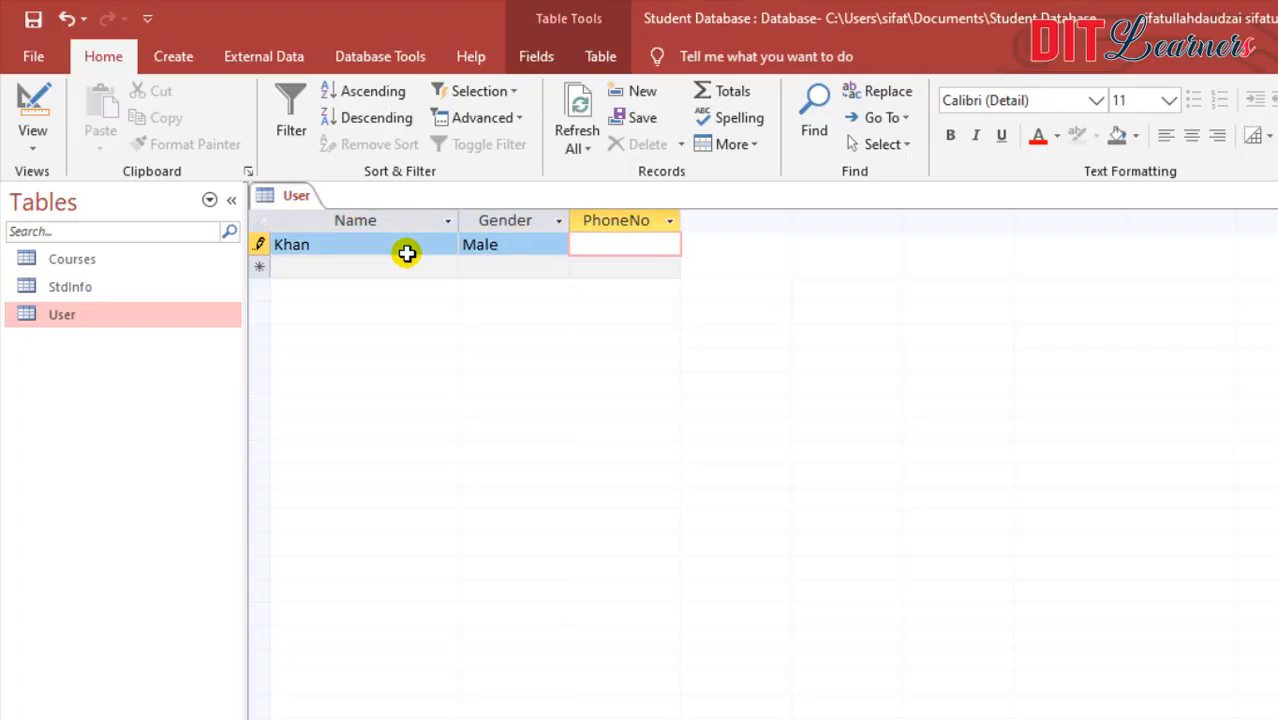
type("8797979")
key("Tab")
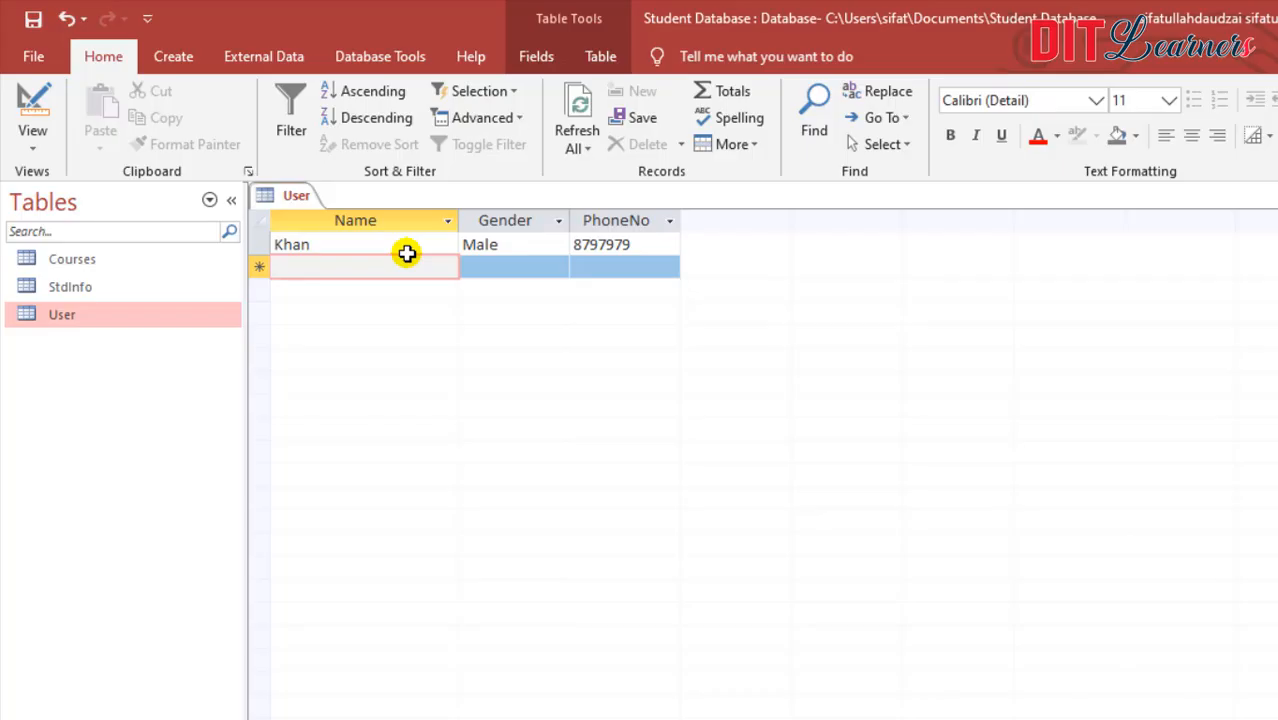
Delete all records from the User table and confirm the deletion.
left_click(259, 221)
key("Delete")
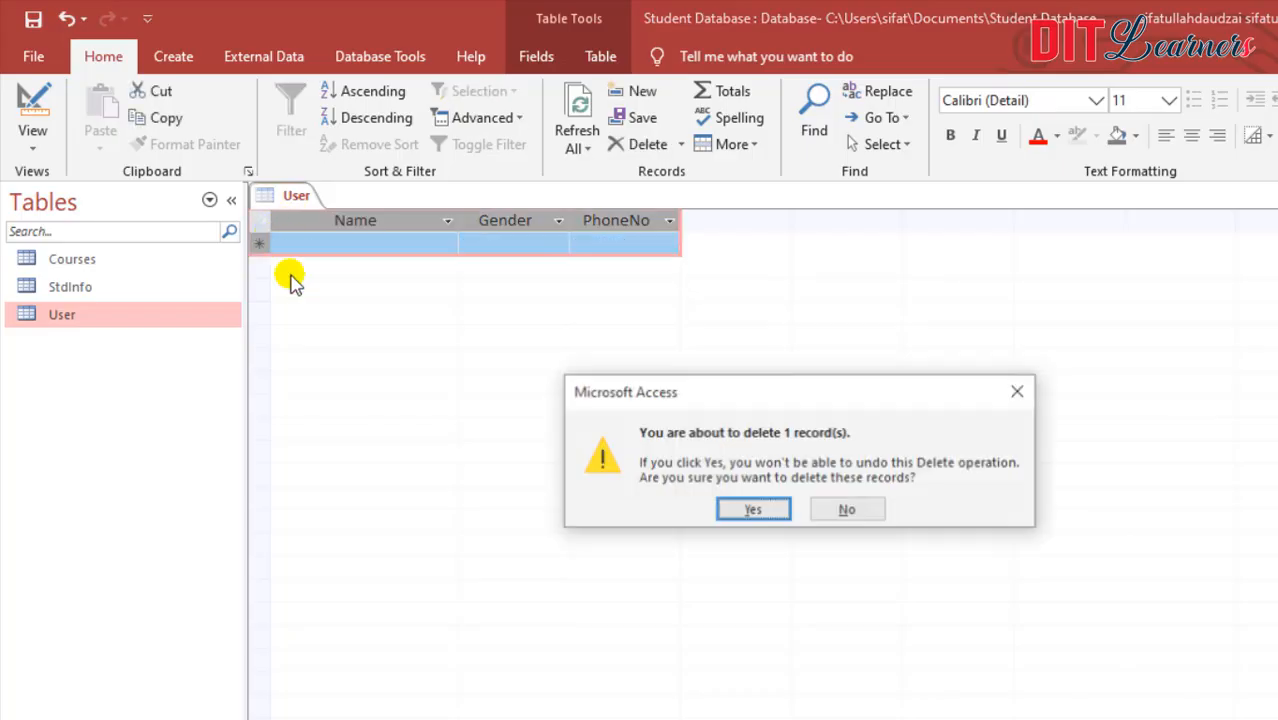
left_click(752, 509)
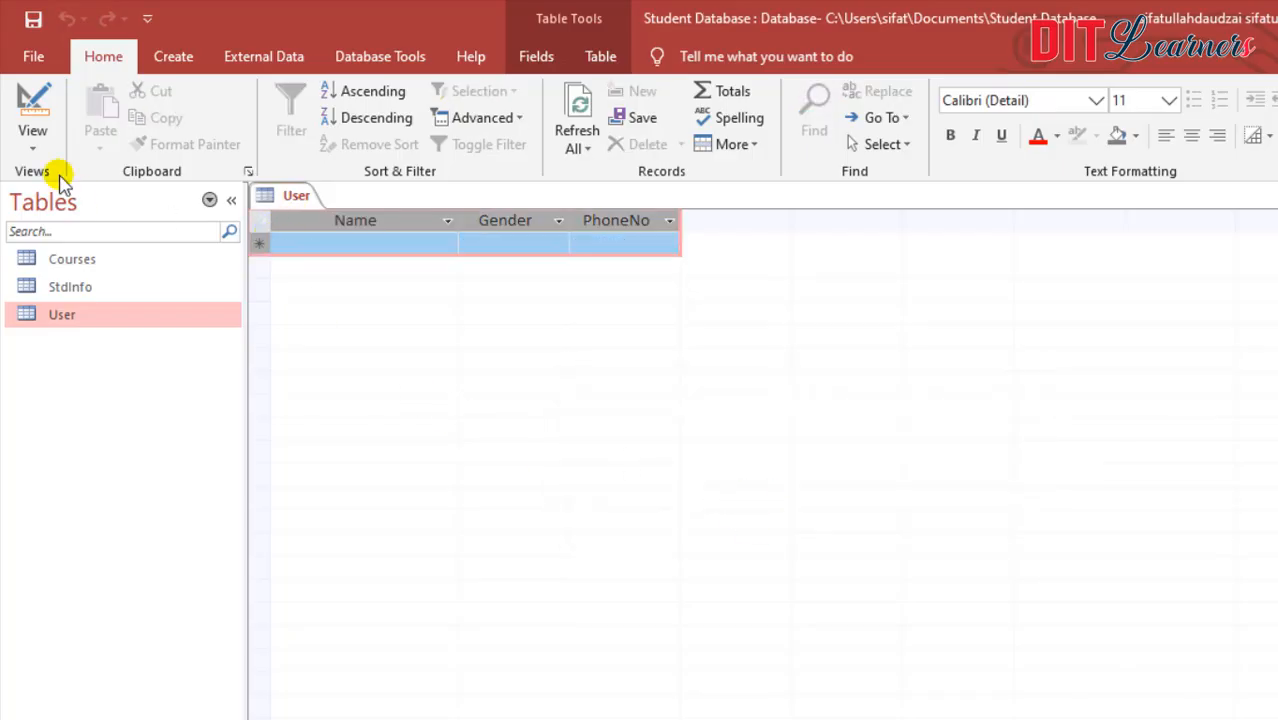
Open the User table in Design View and change the Name field's validation rule to IsNull.
left_click(33, 112)
left_click(490, 674)
left_click(508, 657)
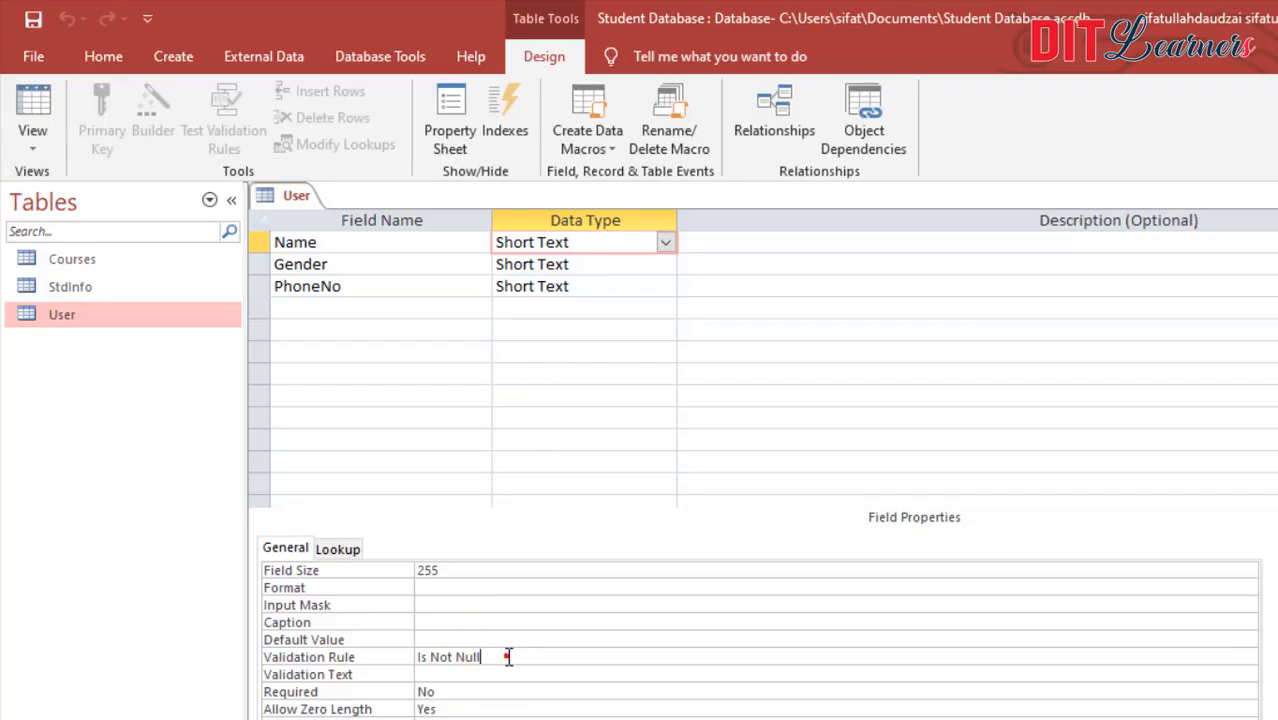
left_click(449, 656)
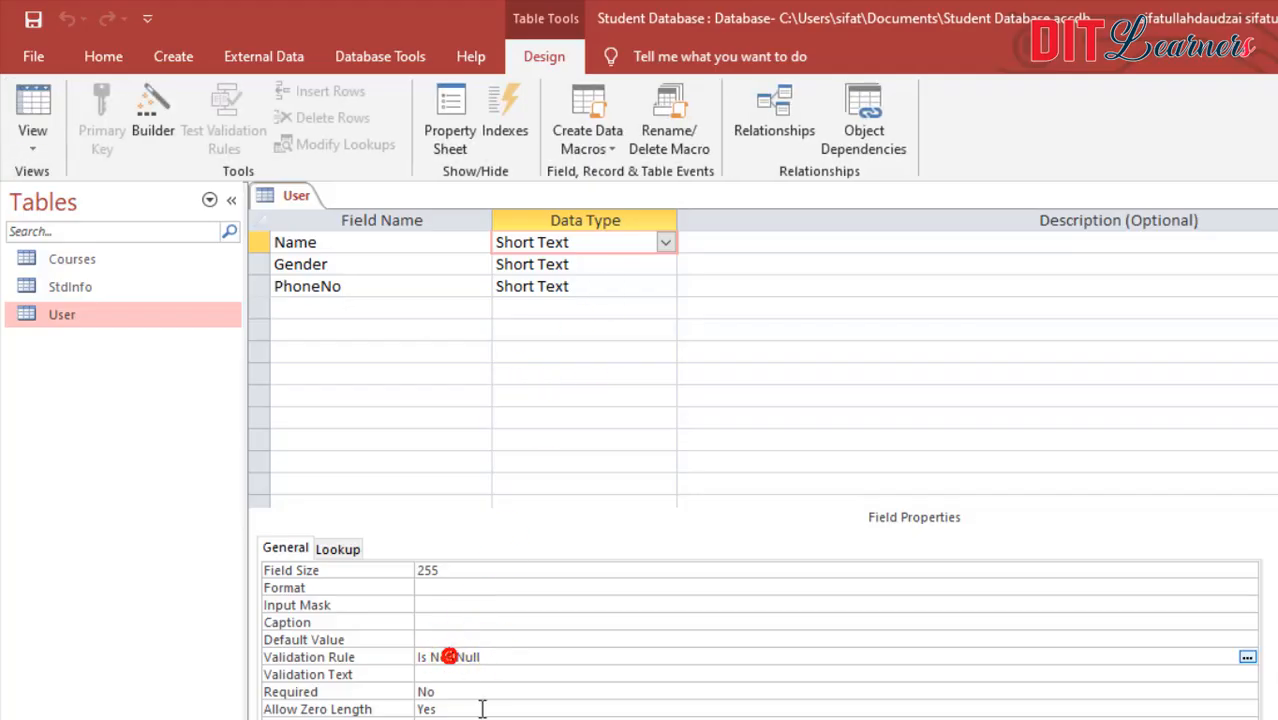
key("BackSpace")
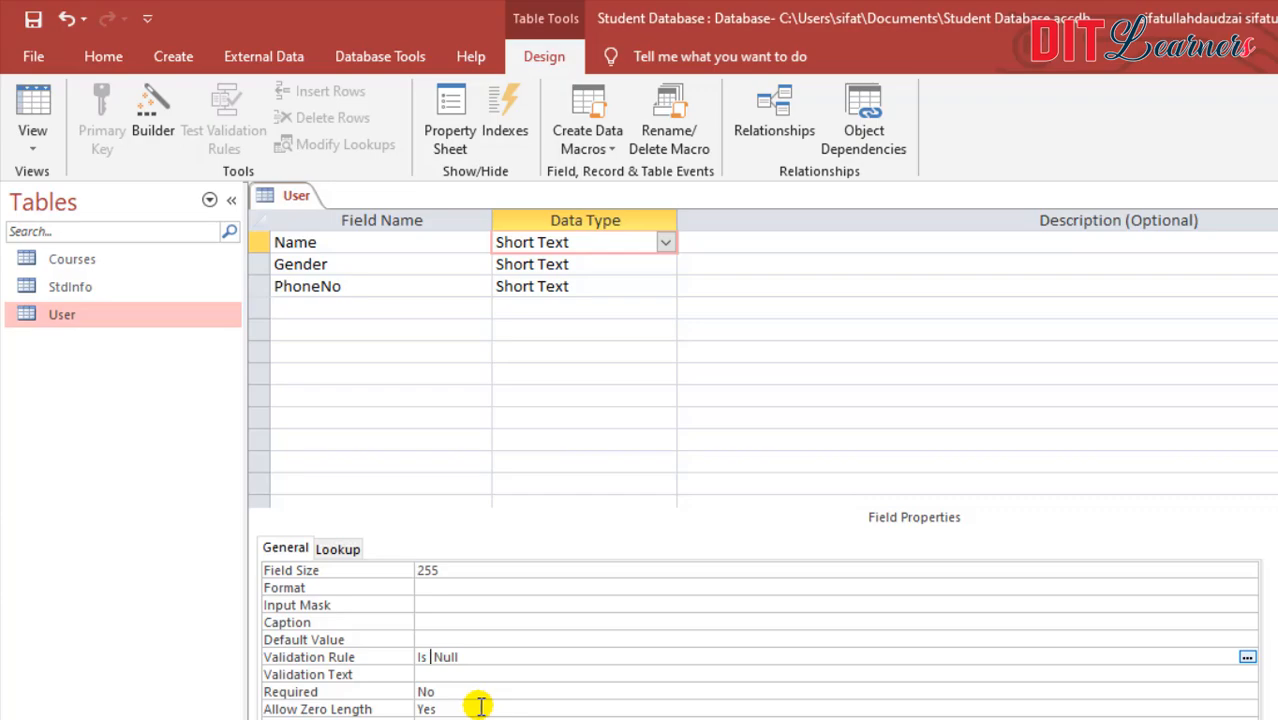
key("Delete")
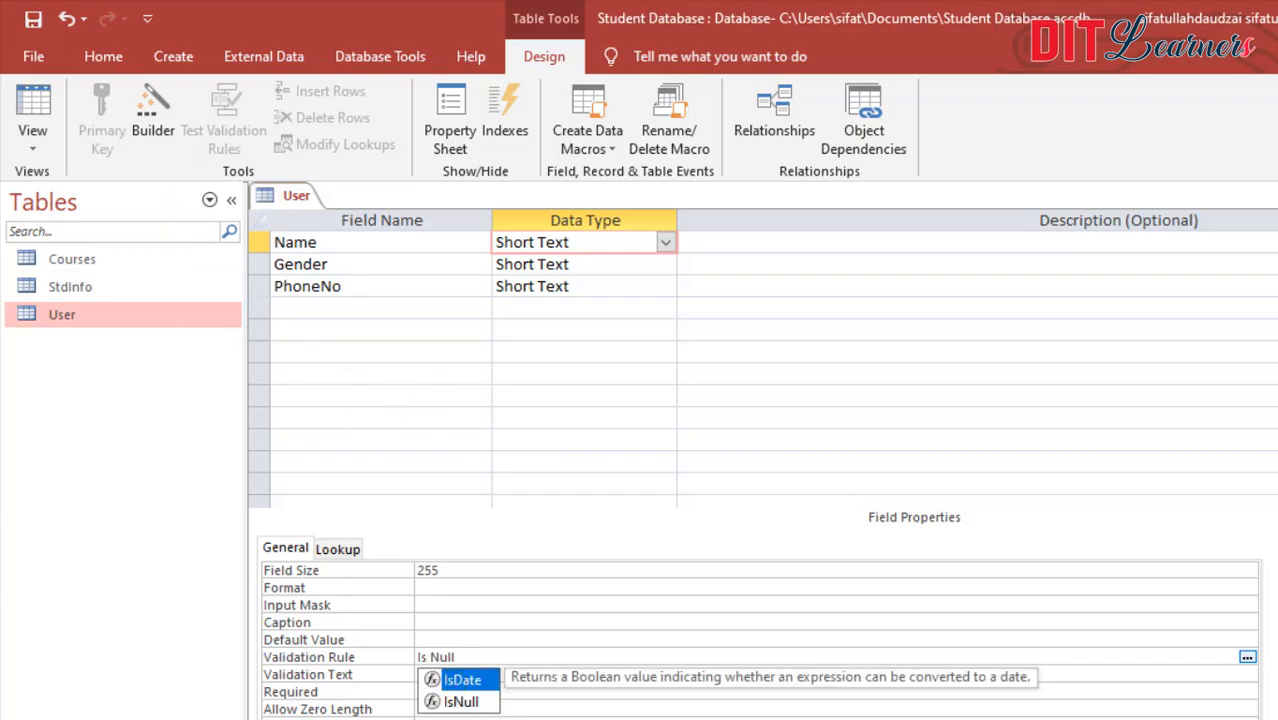
left_click(462, 702)
double_click(466, 702)
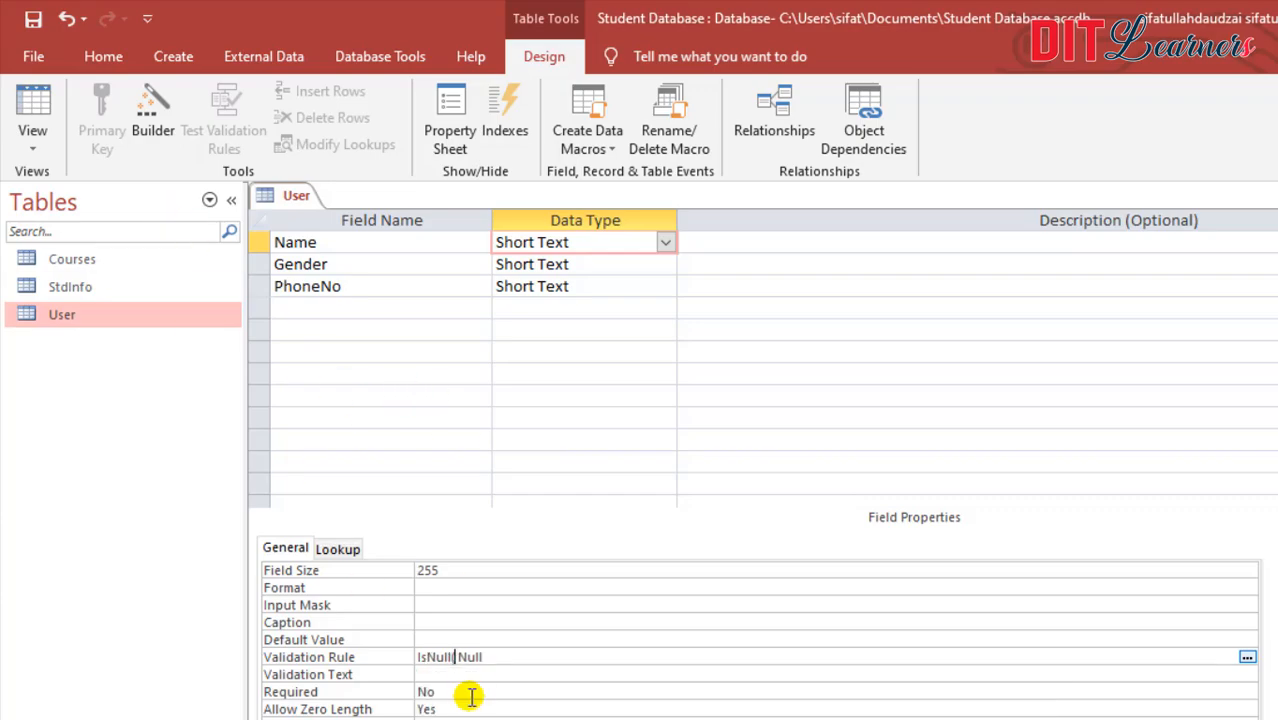
key("BackSpace")
key("BackSpace")
key("BackSpace")
key("BackSpace")
key("BackSpace")
key("BackSpace")
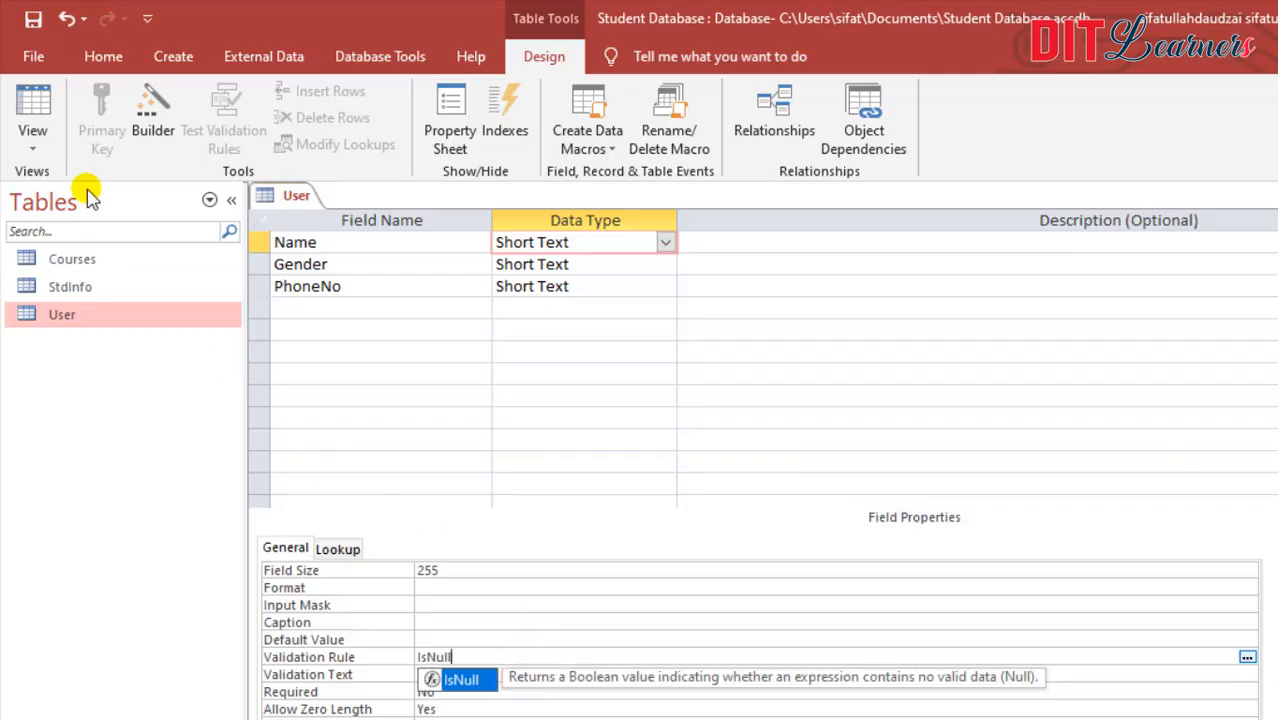
Return to Datasheet View and add a record with an empty Name, gender Male and a phone number.
left_click(33, 97)
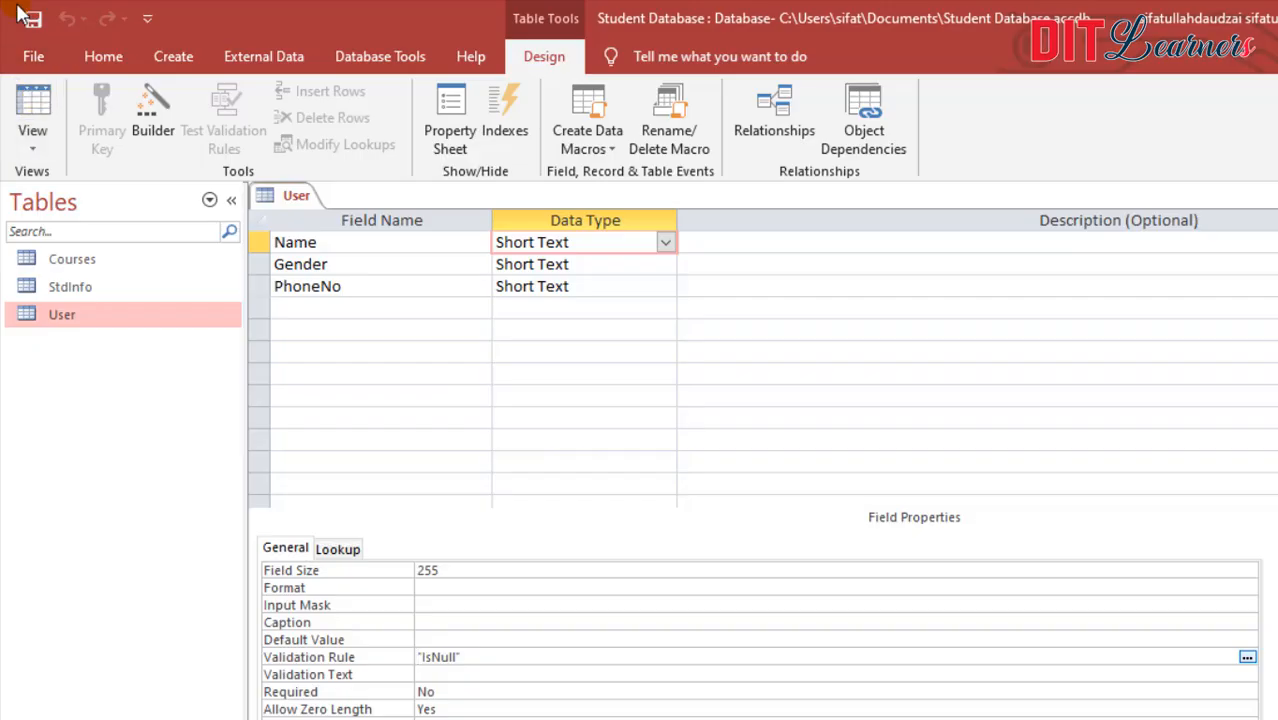
left_click(33, 97)
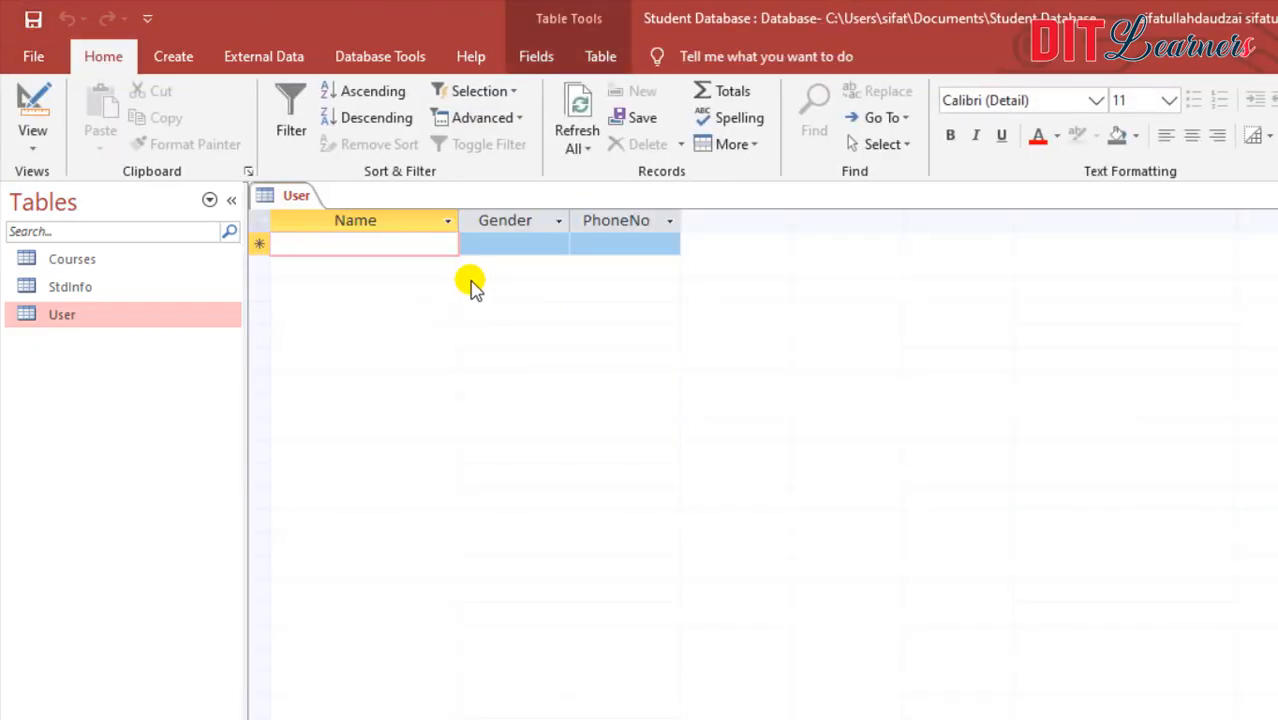
key("Tab")
type("Male")
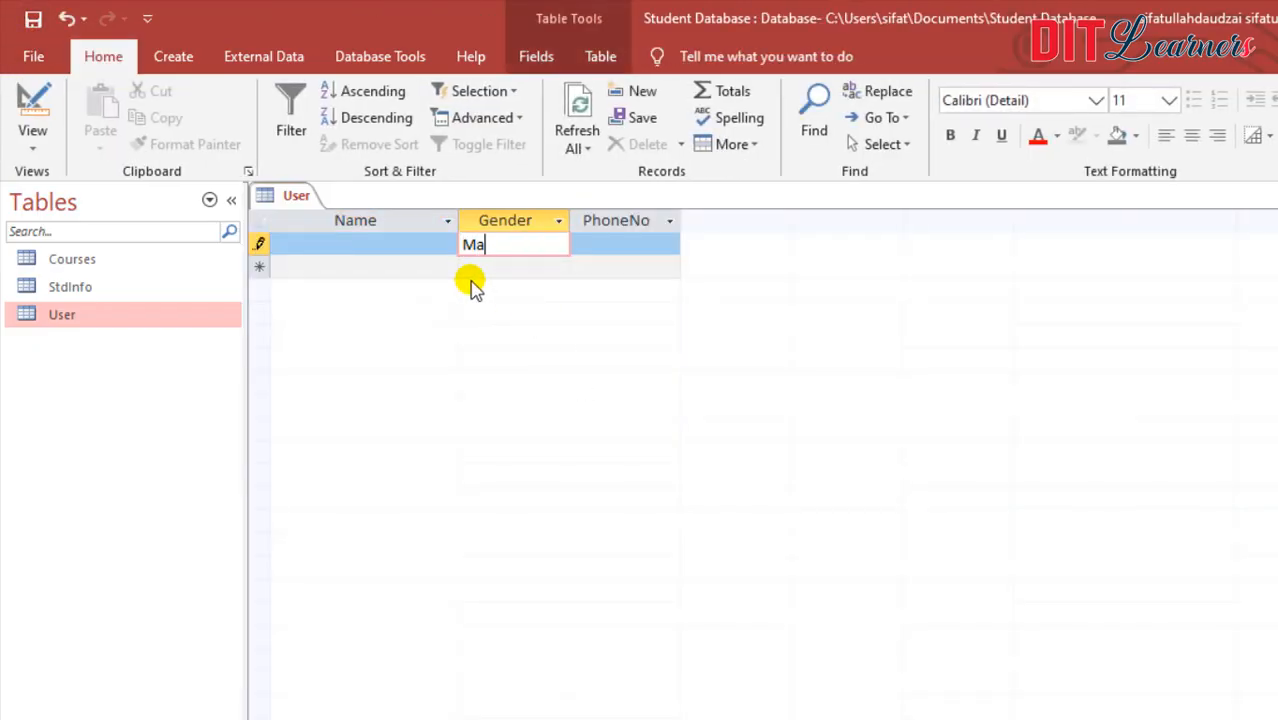
key("Tab")
type("897987")
key("Tab")
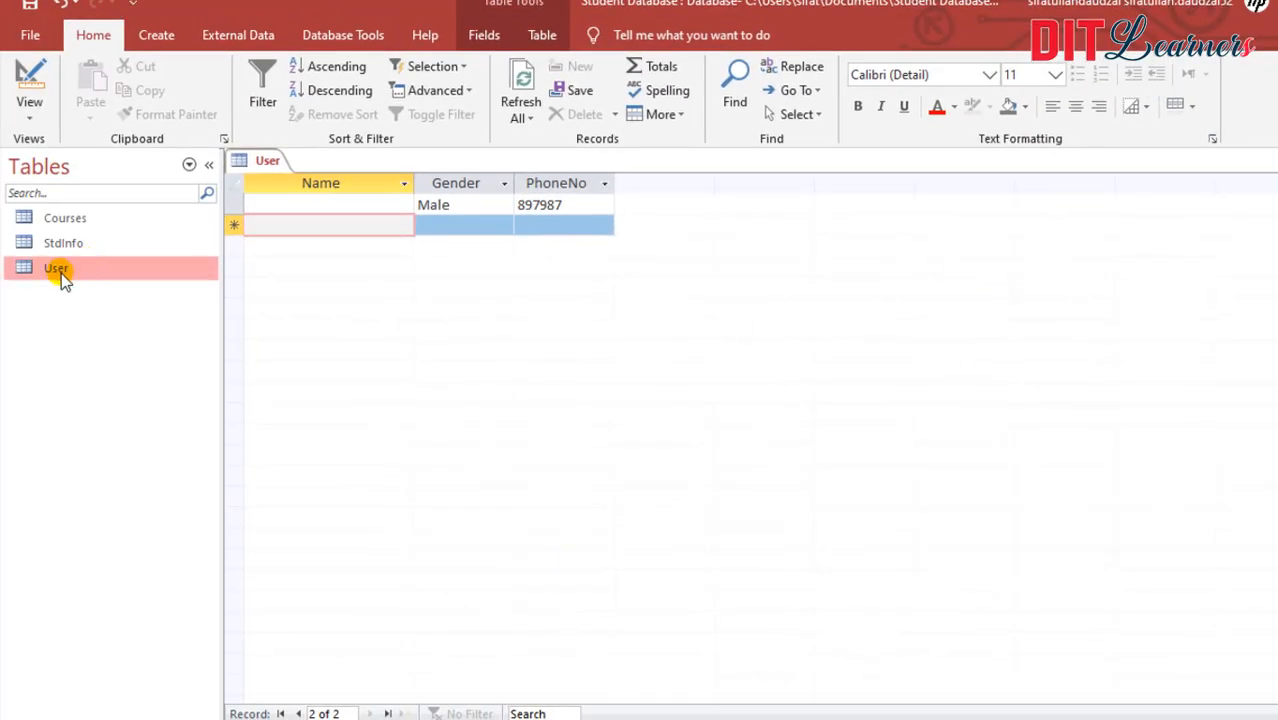
Return to the User table's design and add a field named Date with the Date/Time data type.
left_click(26, 76)
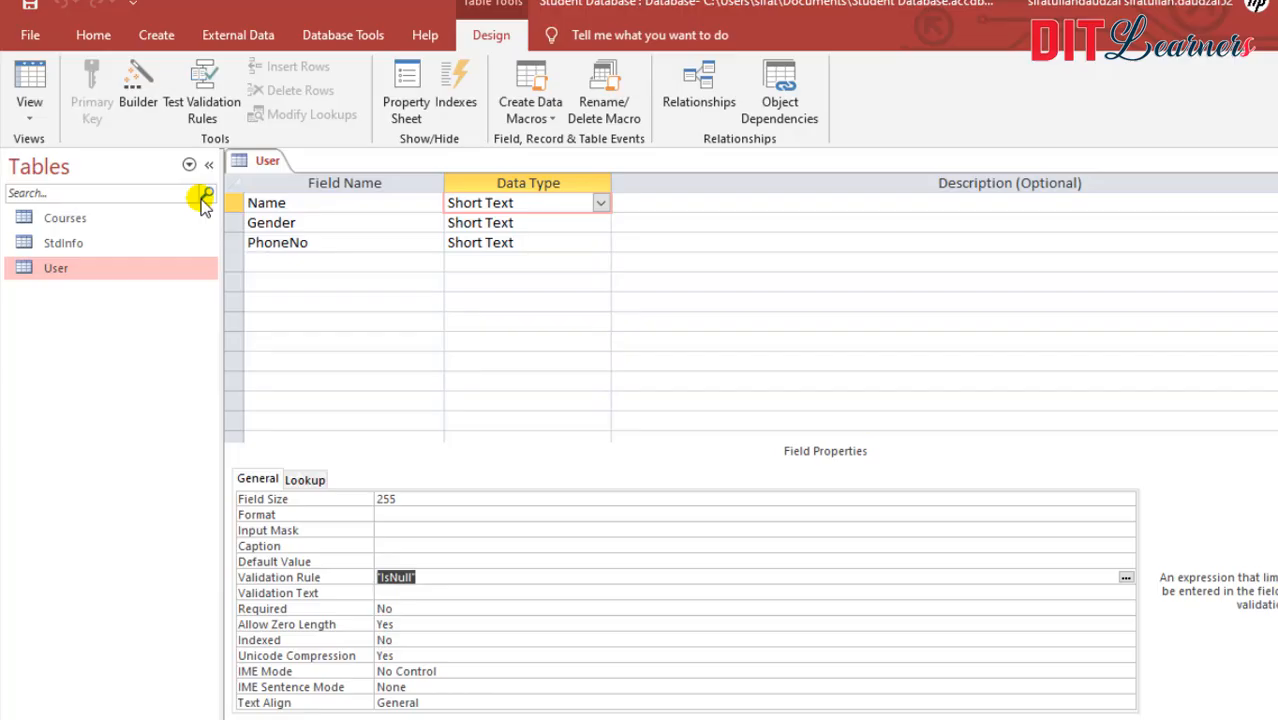
left_click(266, 262)
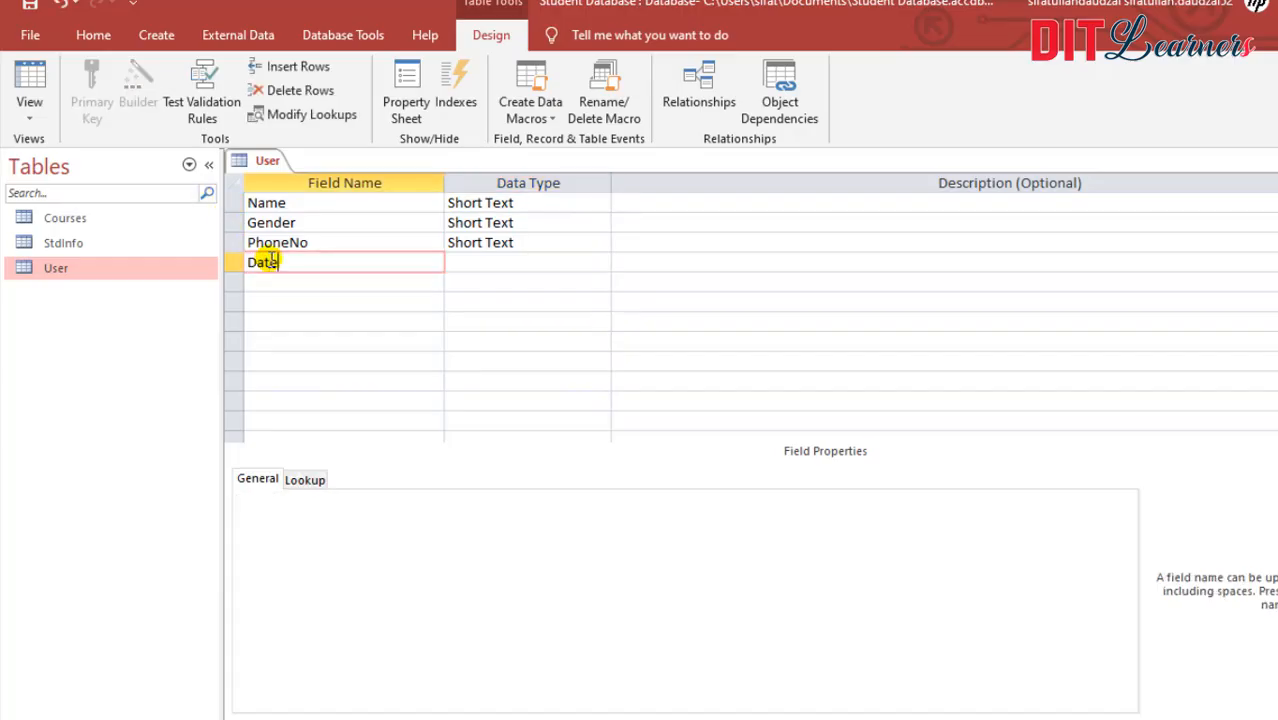
key("Tab")
key("Return")
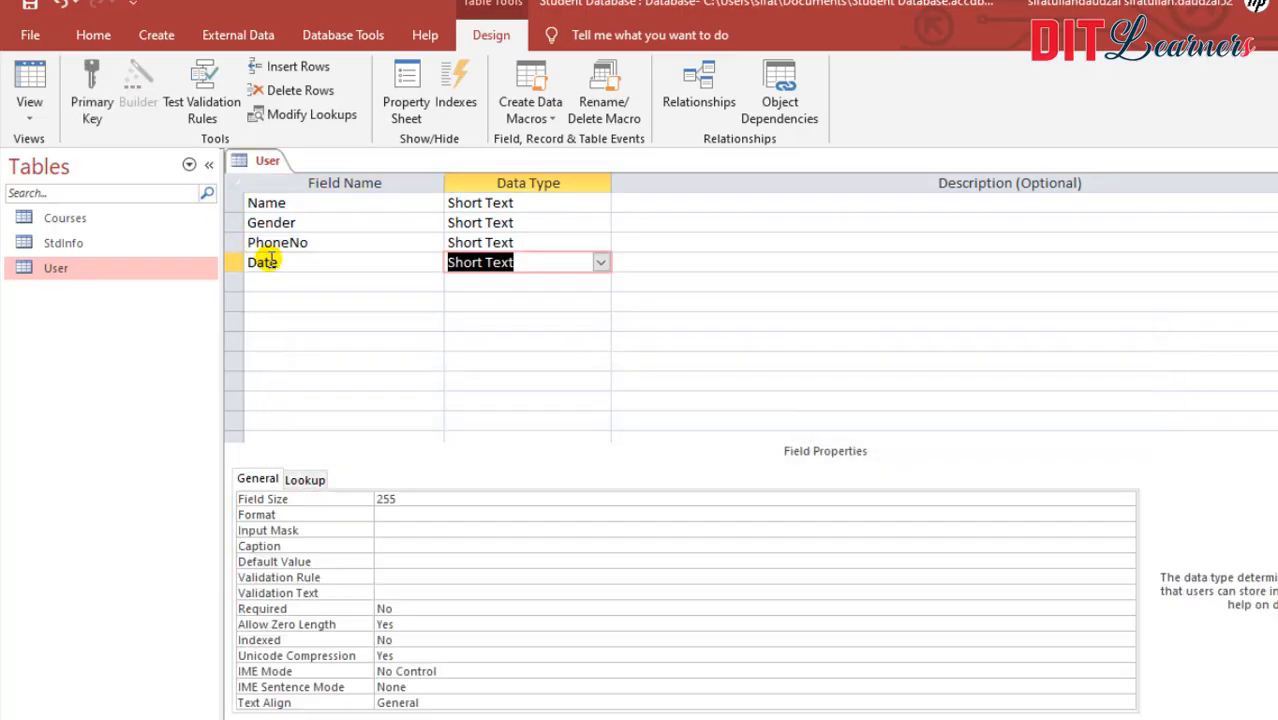
type("Dat")
key("Tab")
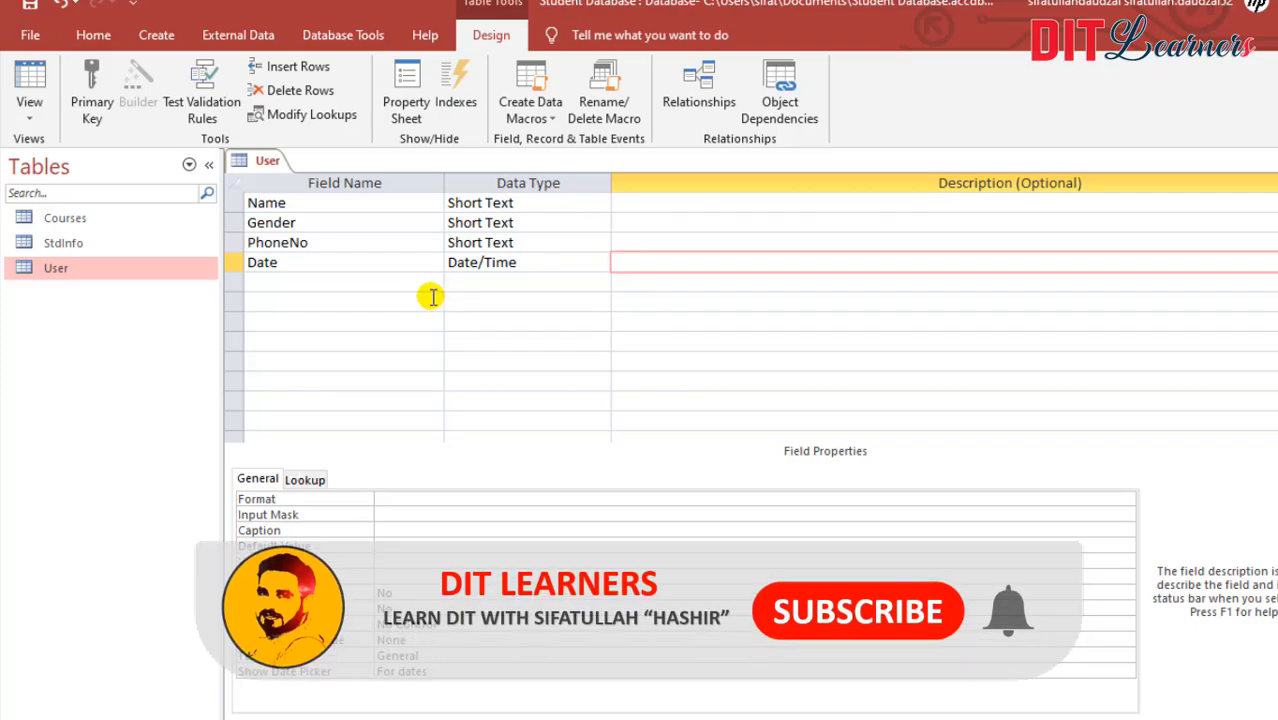
Set the Date field's validation rule to Like "*20" Or Like "*21", as given in the validation rules image.
left_click(481, 262)
left_click(481, 262)
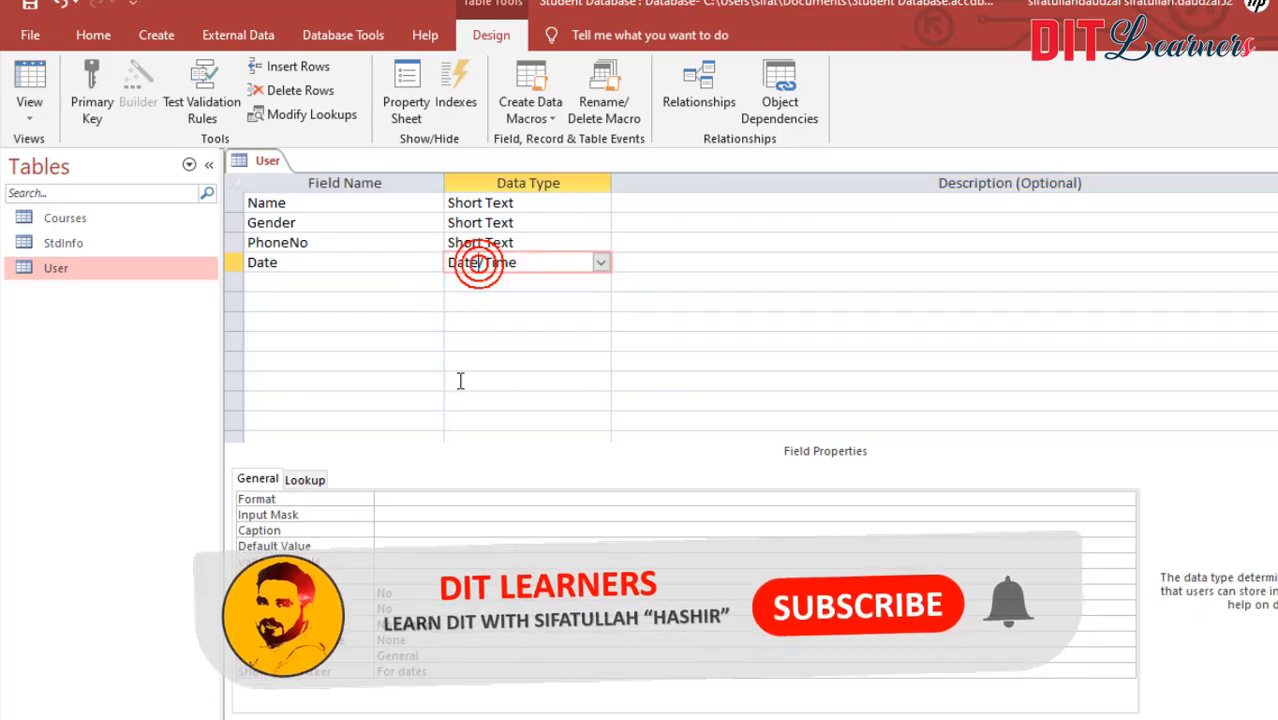
left_click(400, 577)
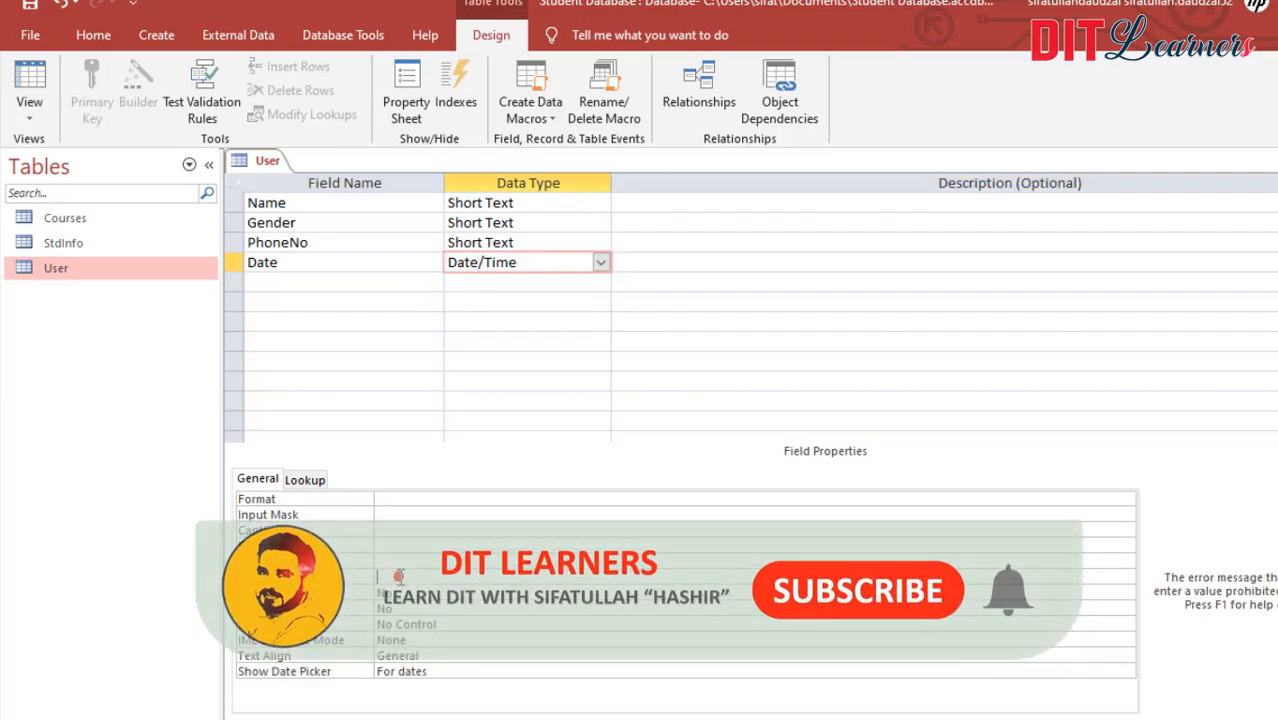
key("alt+Tab")
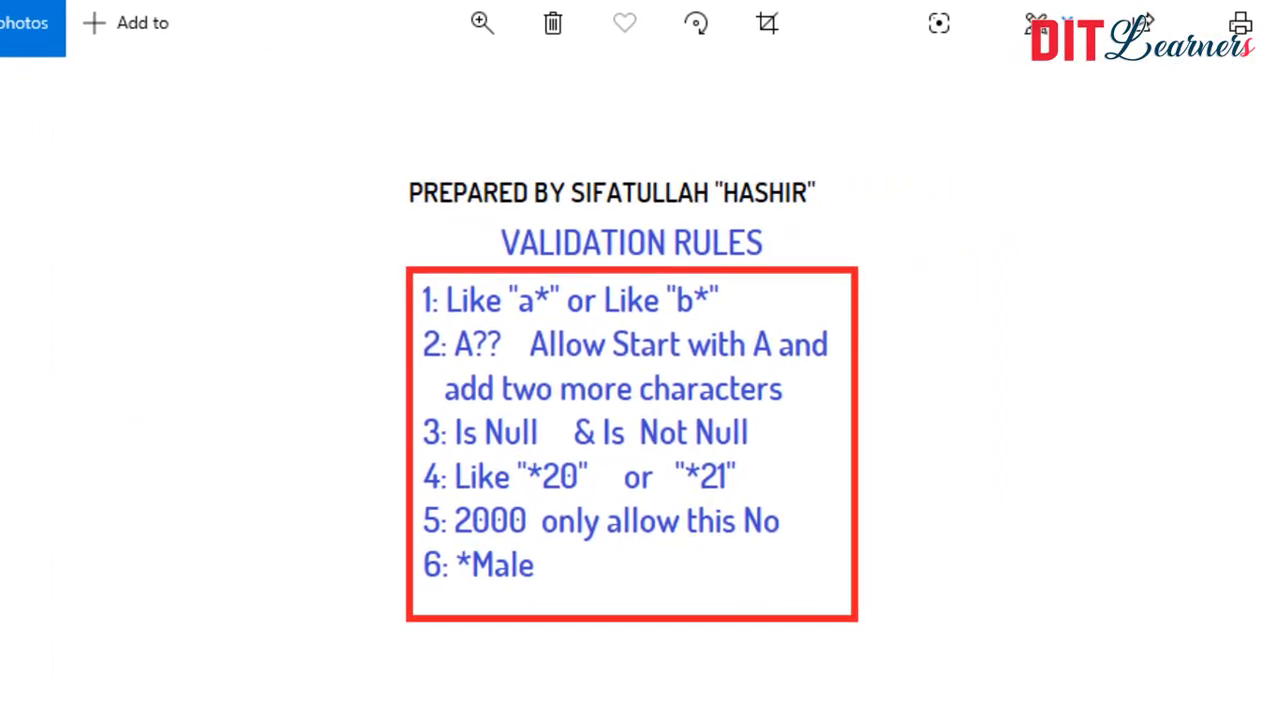
key("alt+Tab")
type("\"*20\" or \"*21\"")
left_click(432, 643)
key("ctrl+c")
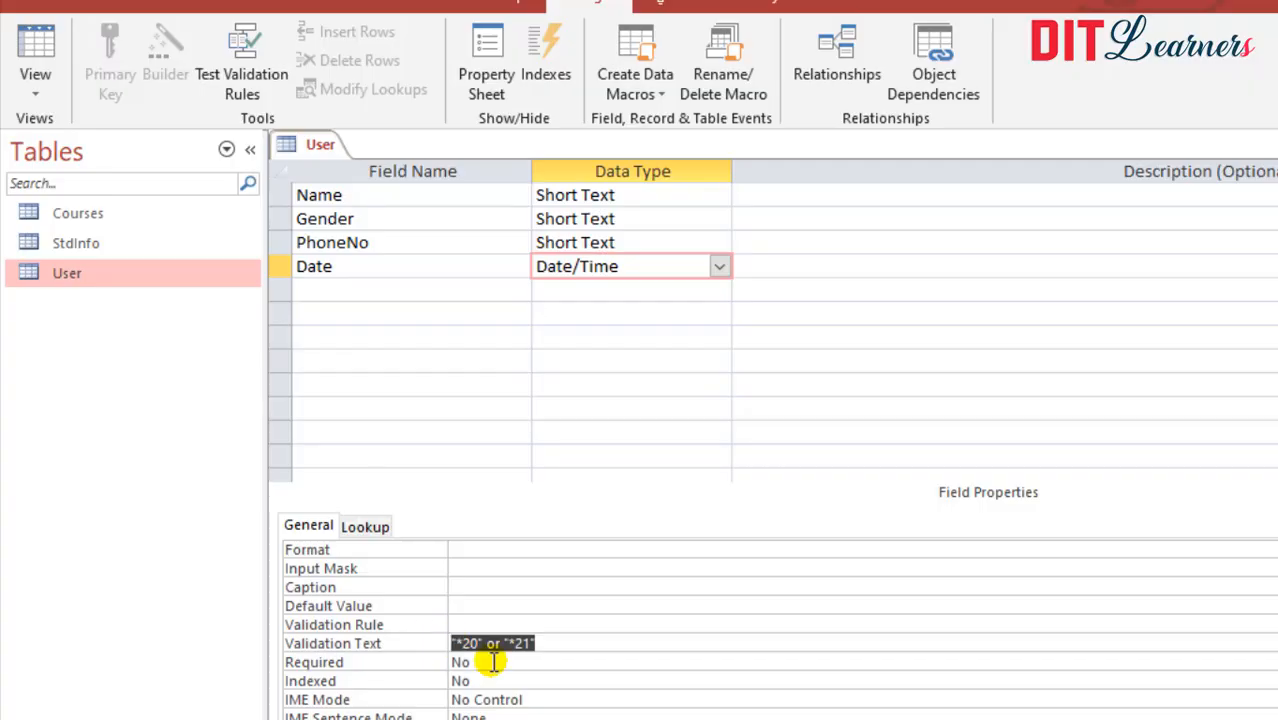
key("Delete")
left_click(470, 620)
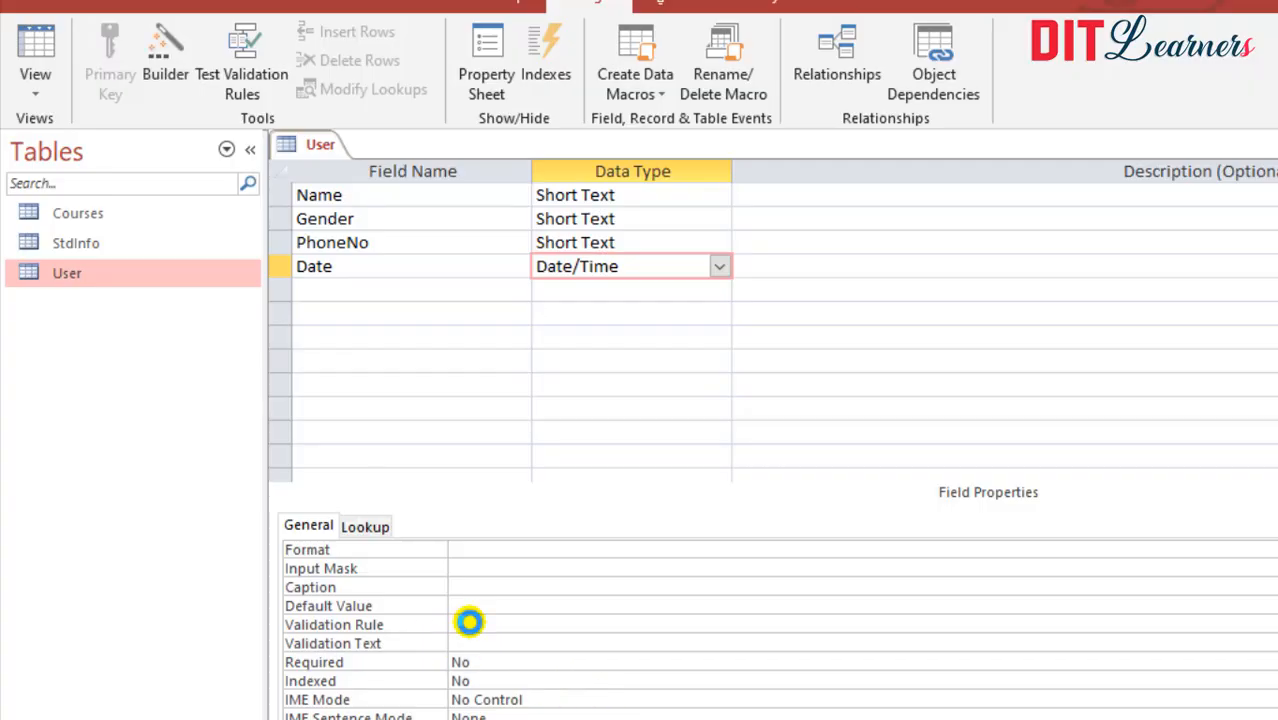
key("ctrl+v")
key("Return")
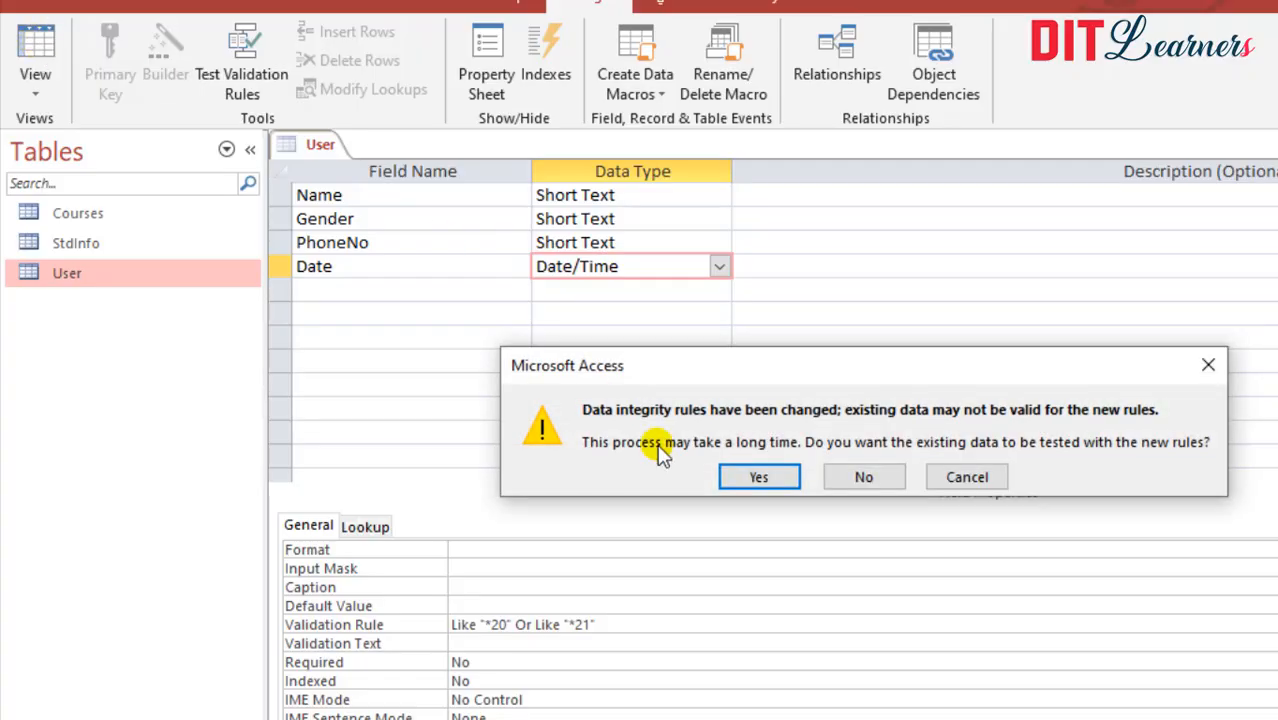
Agree to test the existing data with the new rules and return to Datasheet View.
left_click(745, 480)
left_click(752, 490)
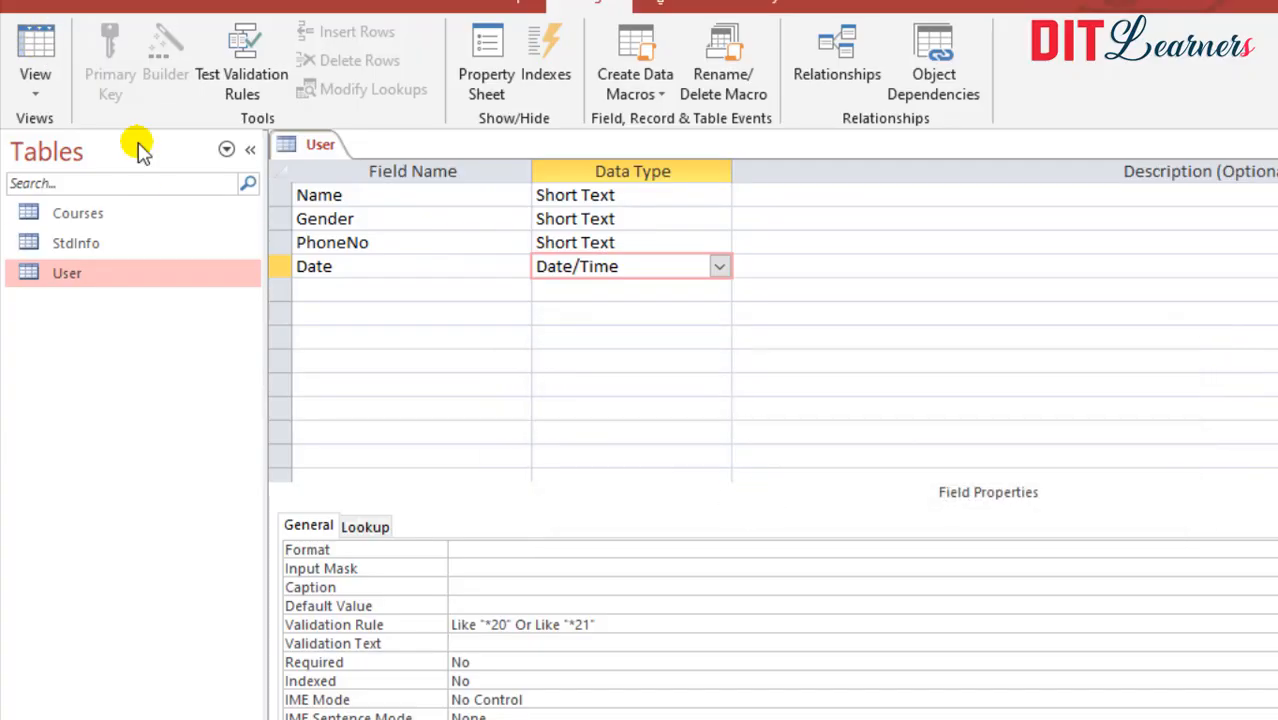
left_click(35, 45)
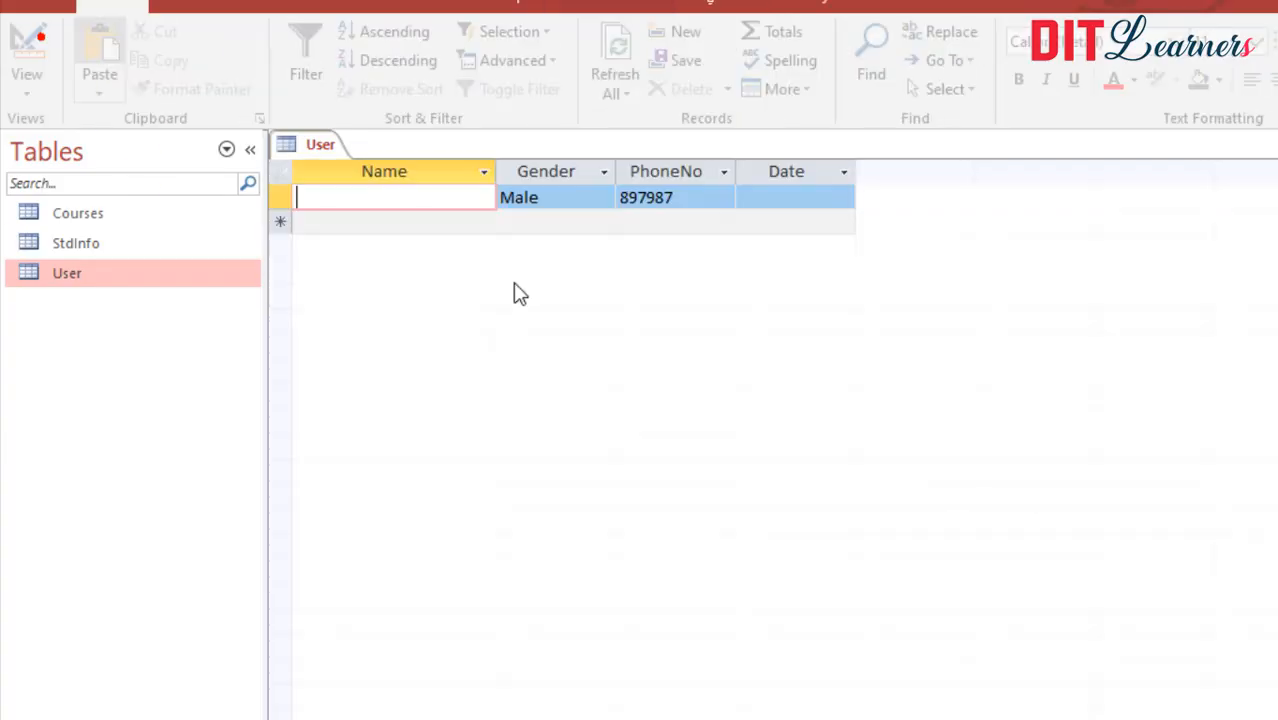
Try to enter 3/2/2019 as the first record's Date, and dismiss the validation message.
left_click(750, 197)
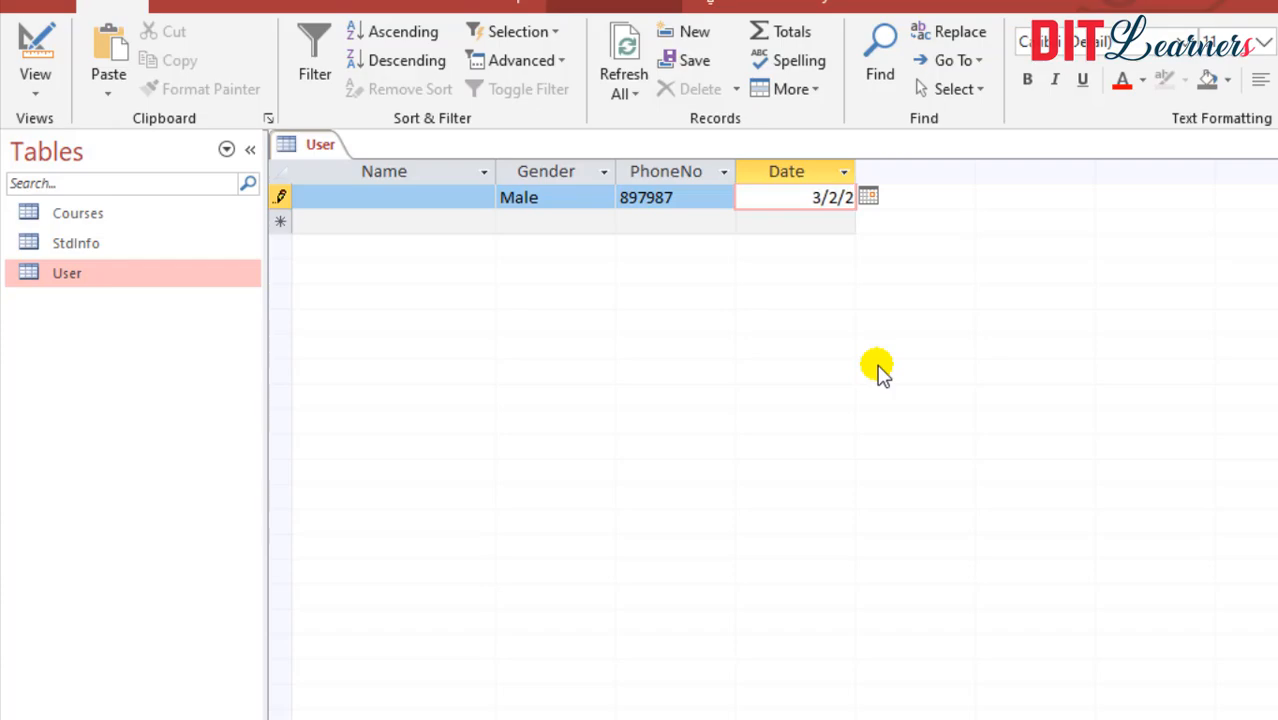
type("3/2/2019")
key("Return")
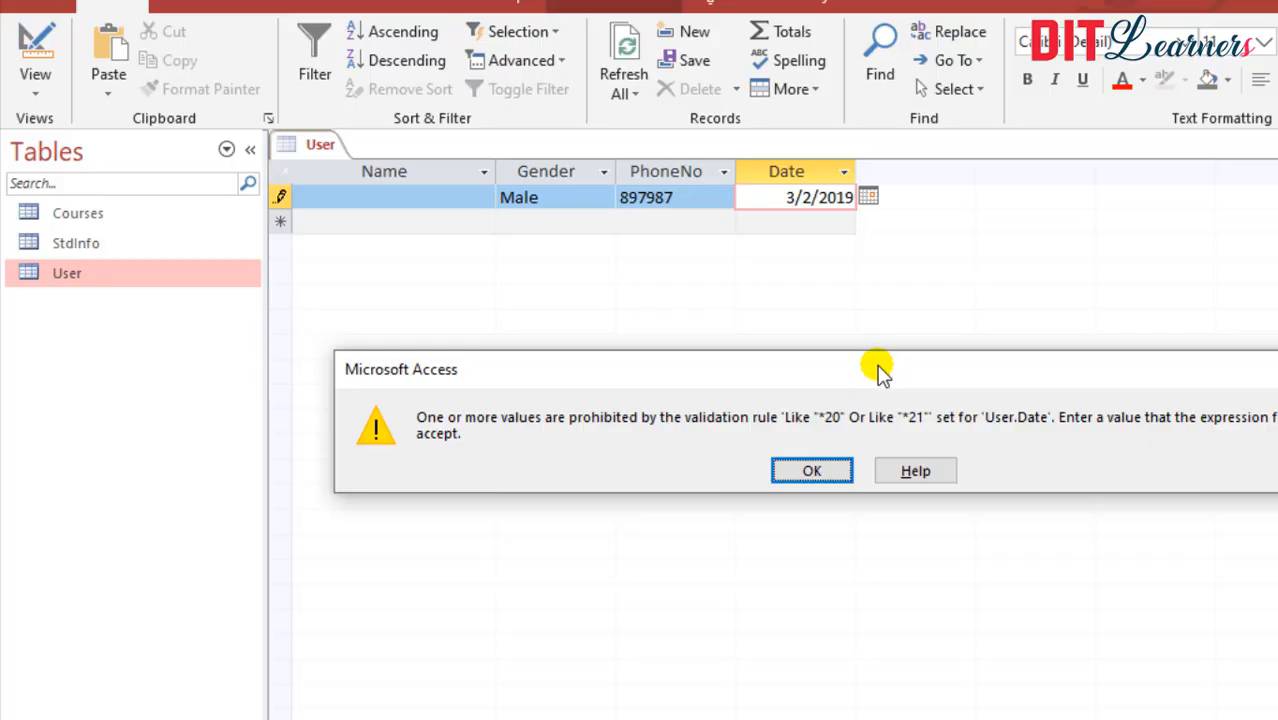
key("Return")
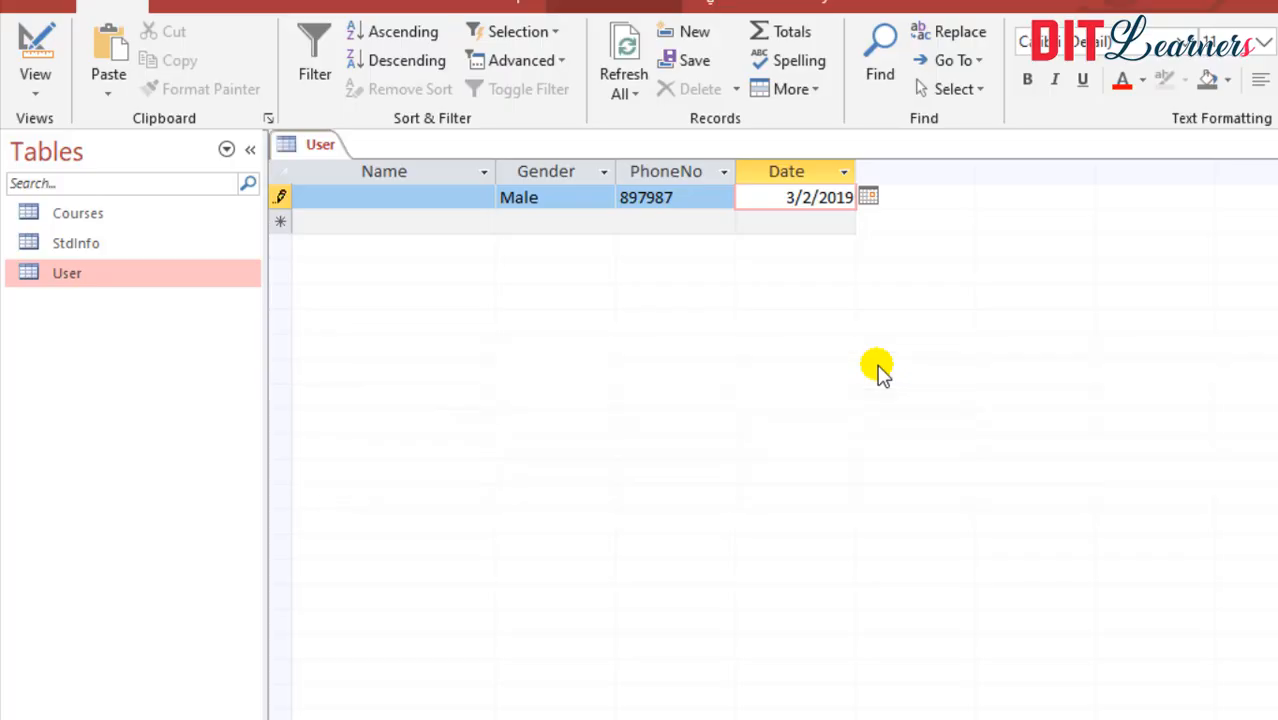
Set the first record's Date to 3/2/2020 and move on to a new record.
key("BackSpace")
type("3/2/2020")
key("Return")
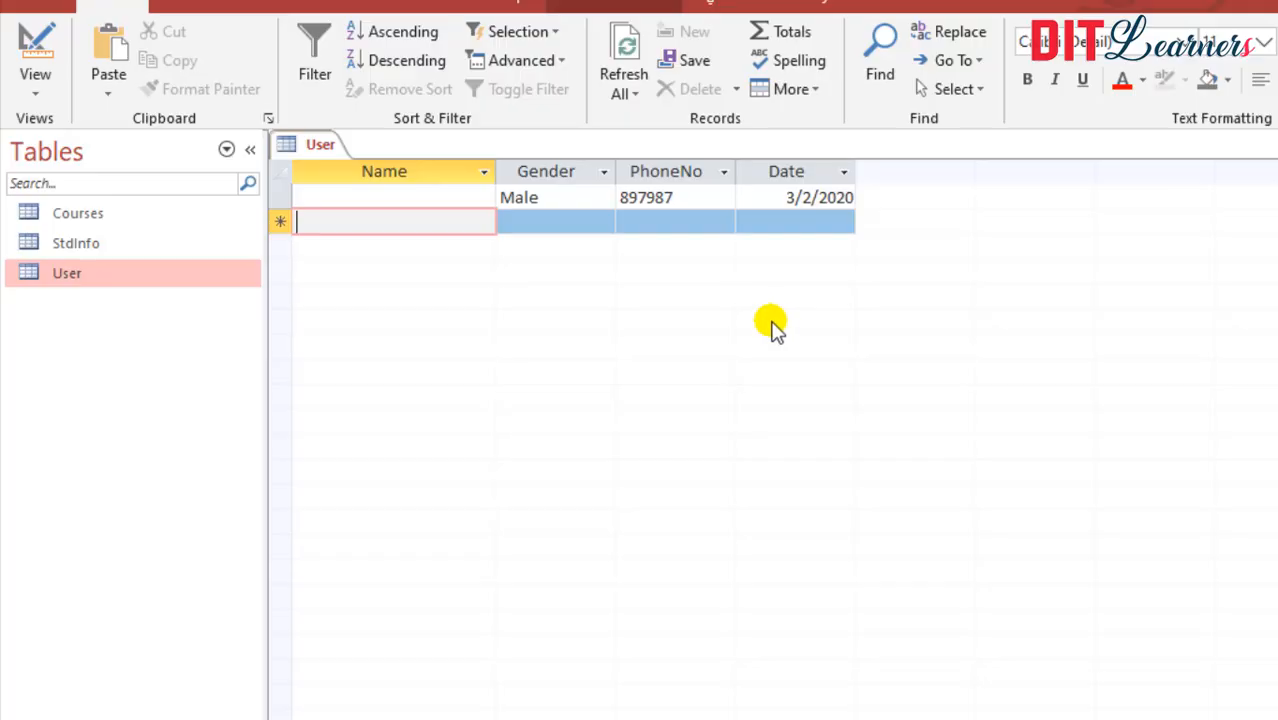
Return to Design View, consult the validation rules image, and add a Short Text field named Salary.
left_click(37, 44)
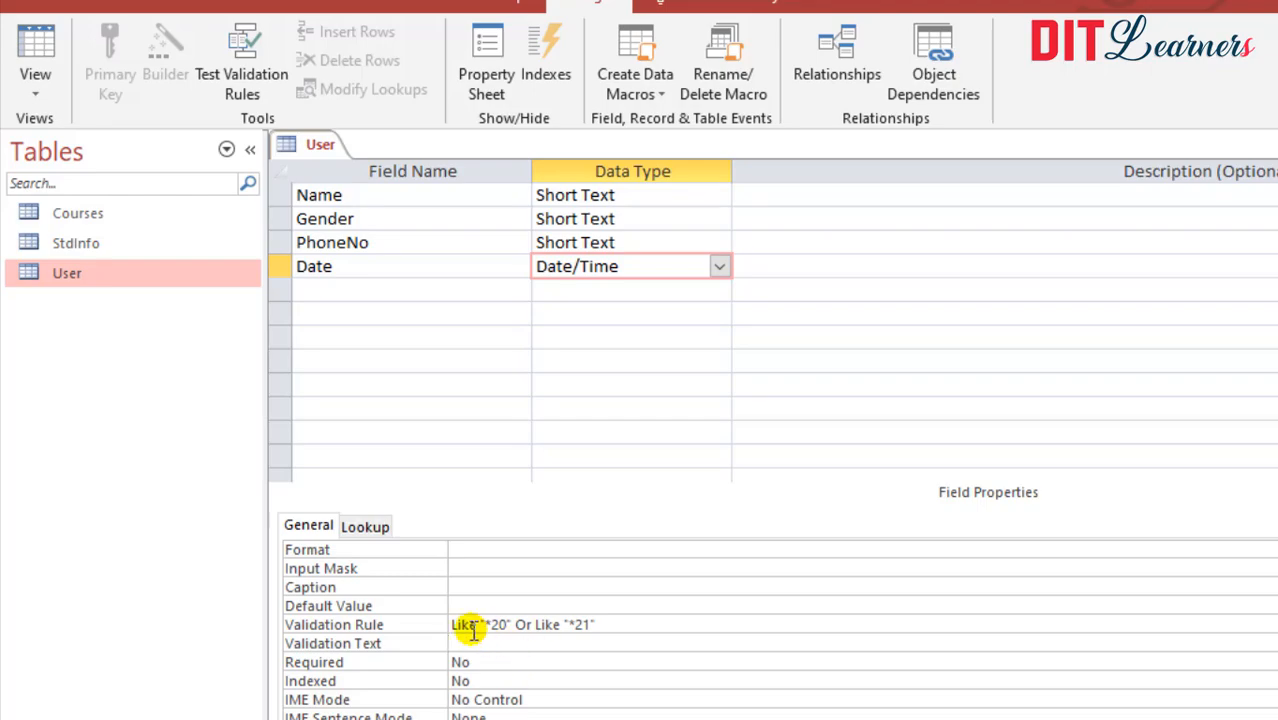
left_click(472, 635)
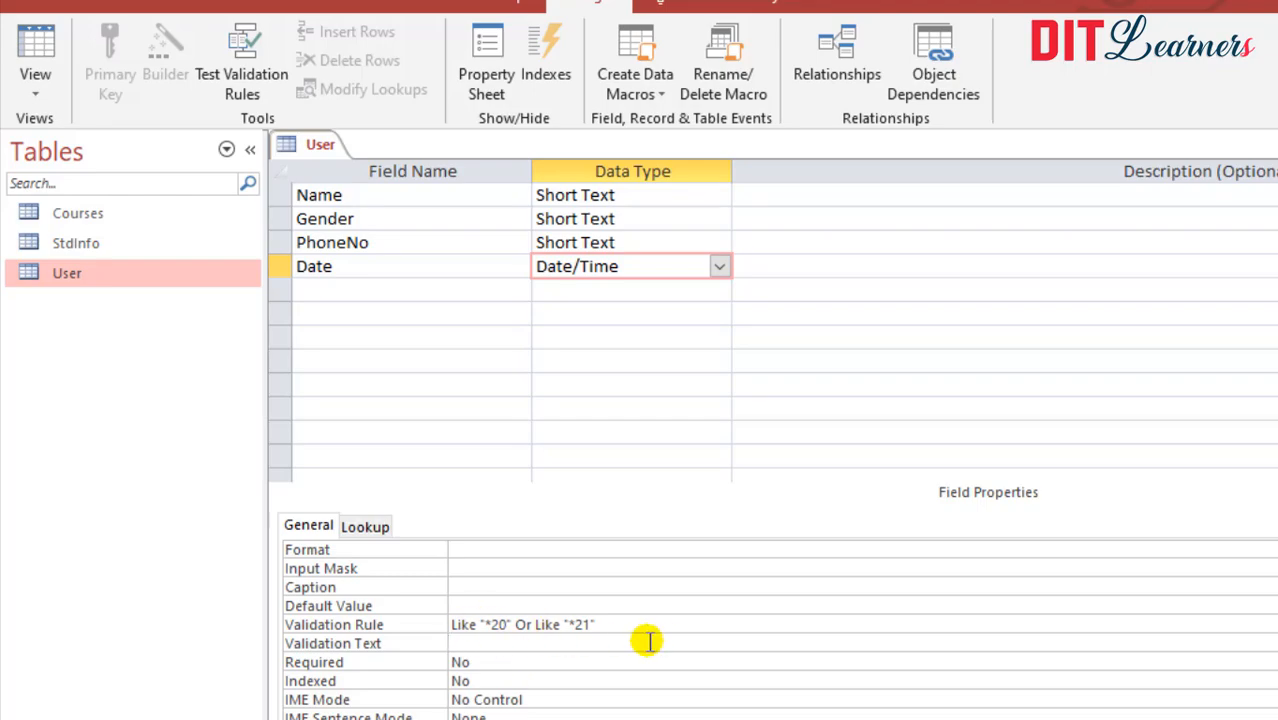
key("alt+Tab")
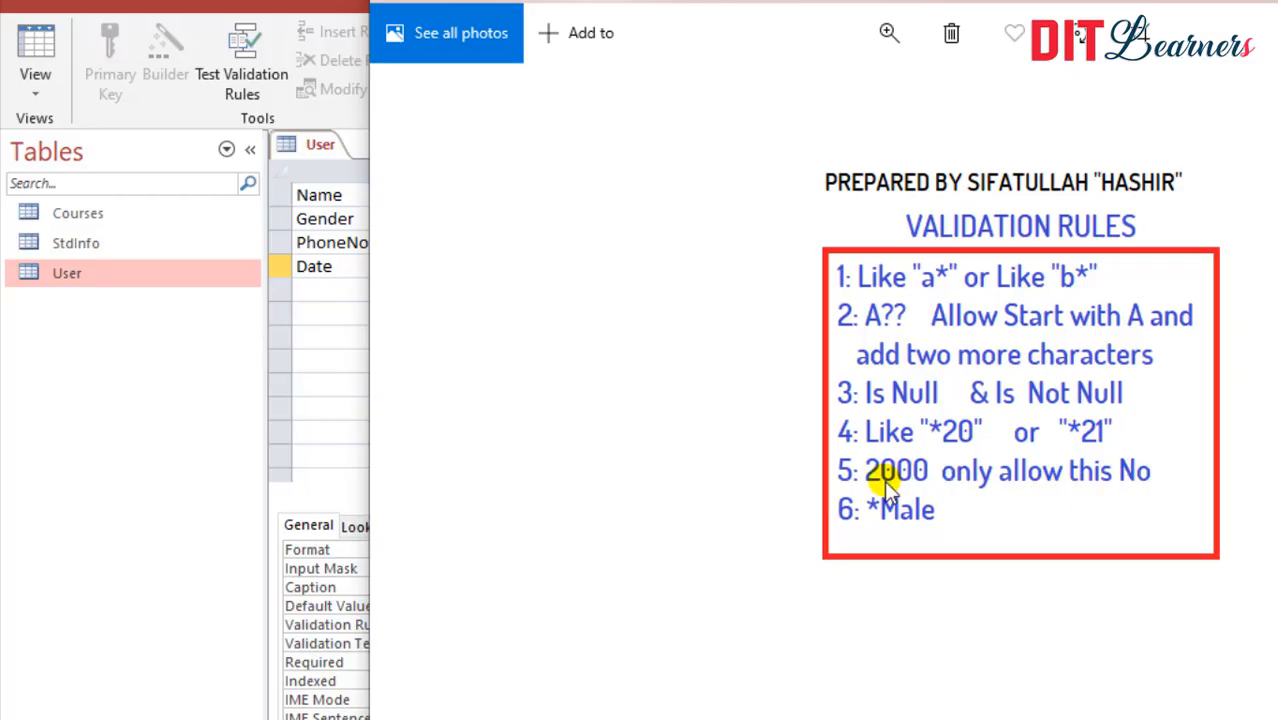
key("alt+Tab")
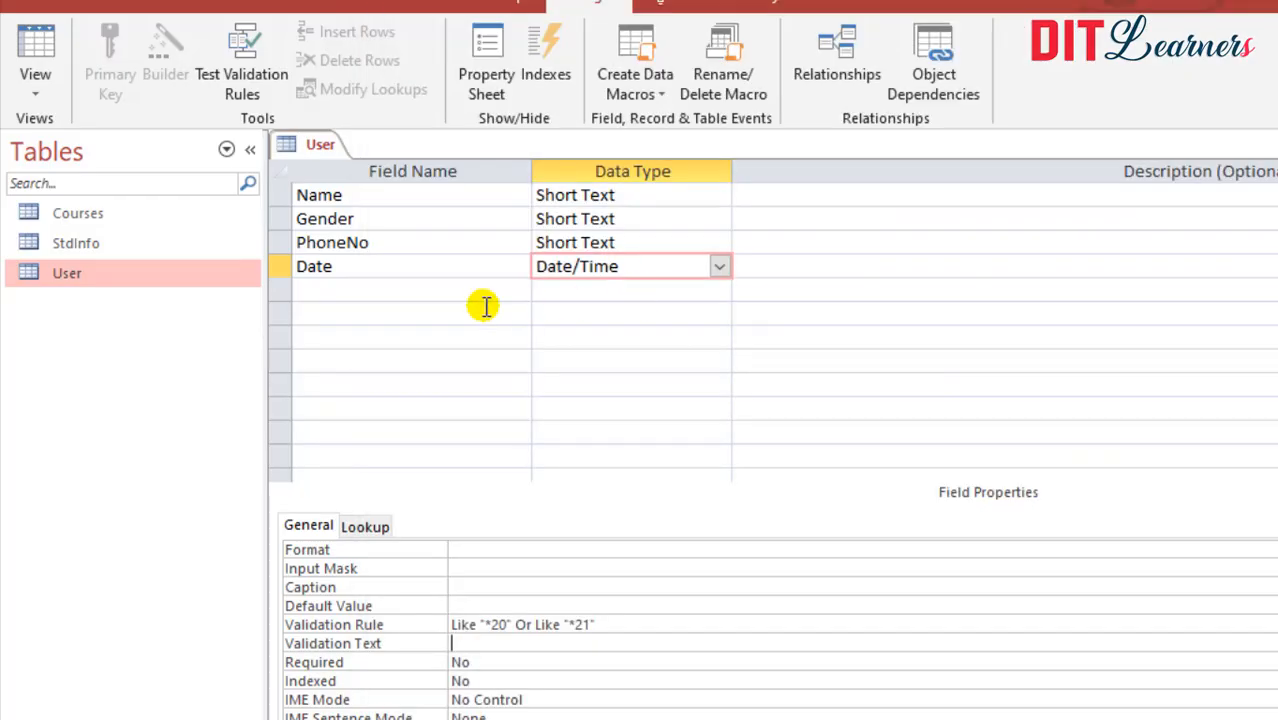
left_click(356, 287)
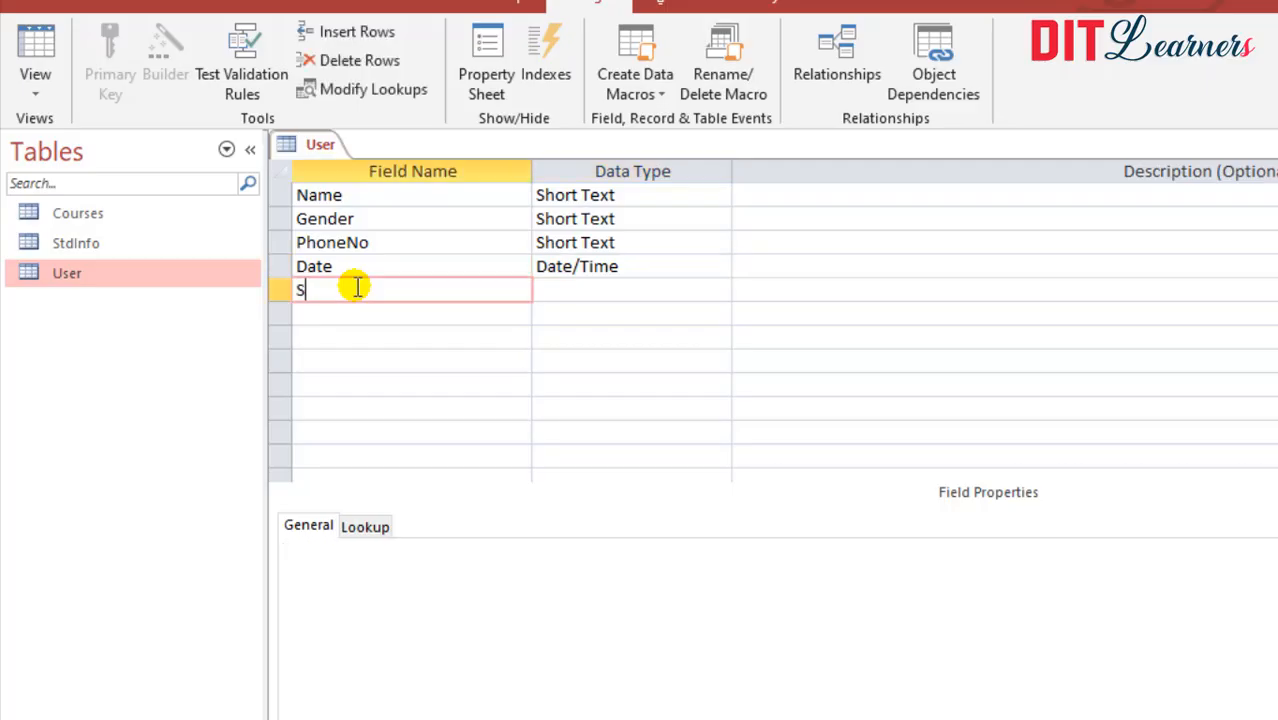
type("Salary")
key("Tab")
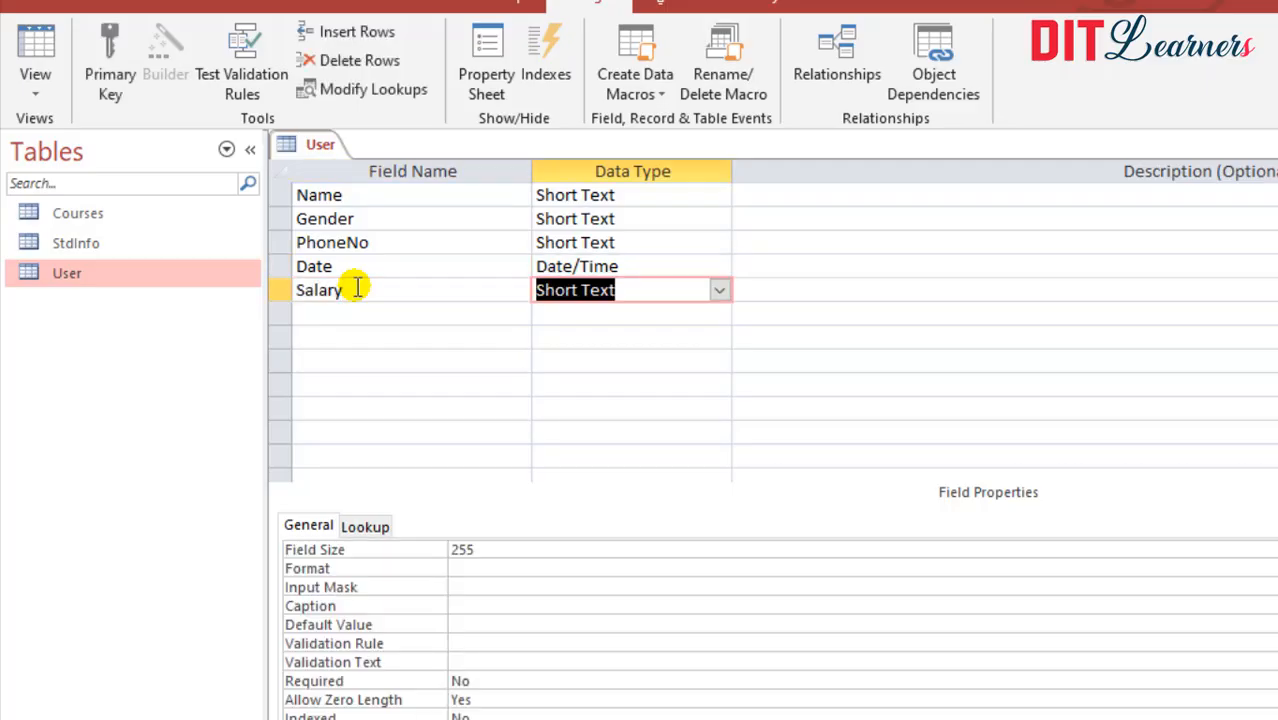
key("Tab")
left_click(612, 287)
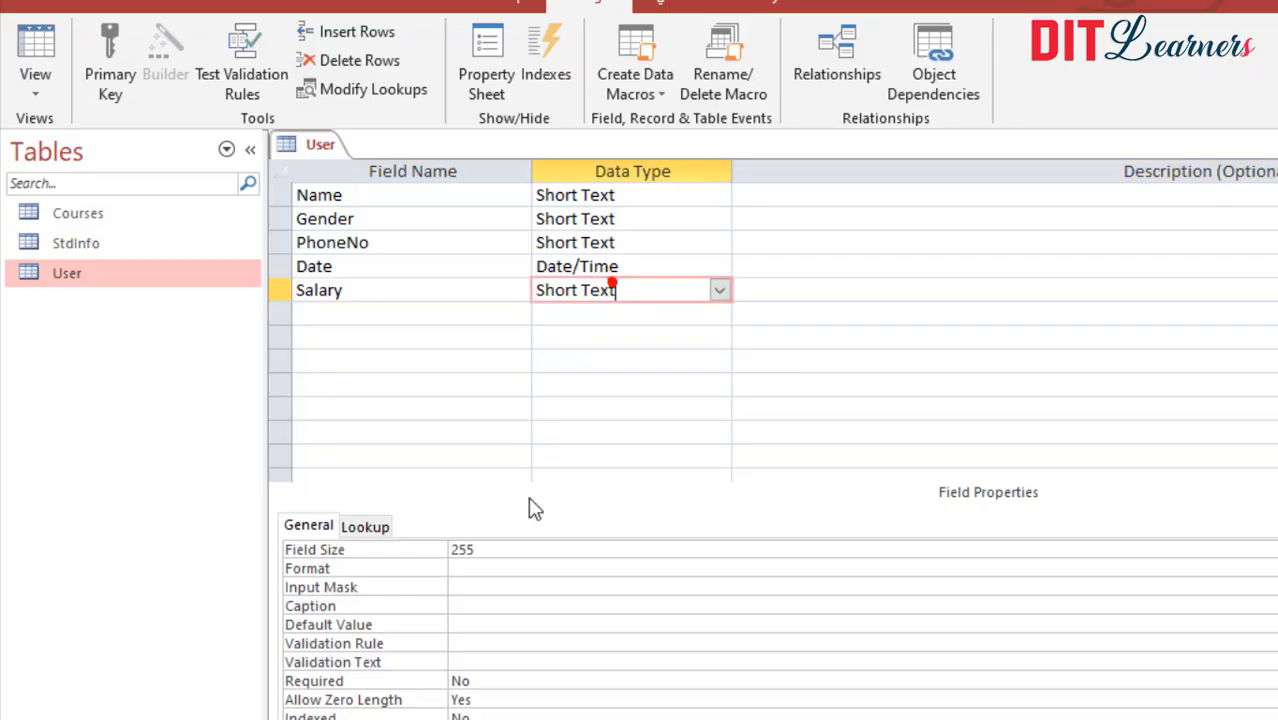
Set the Salary field's validation rule to 2000.
left_click(460, 642)
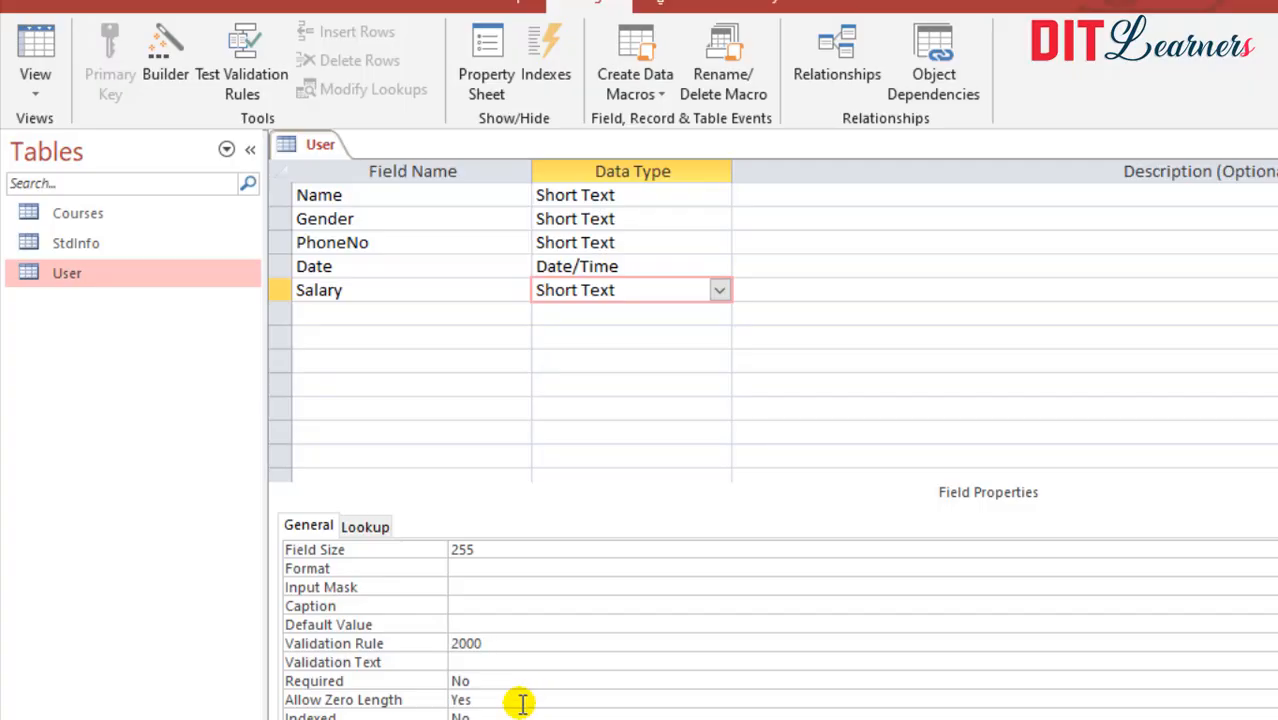
key("Return")
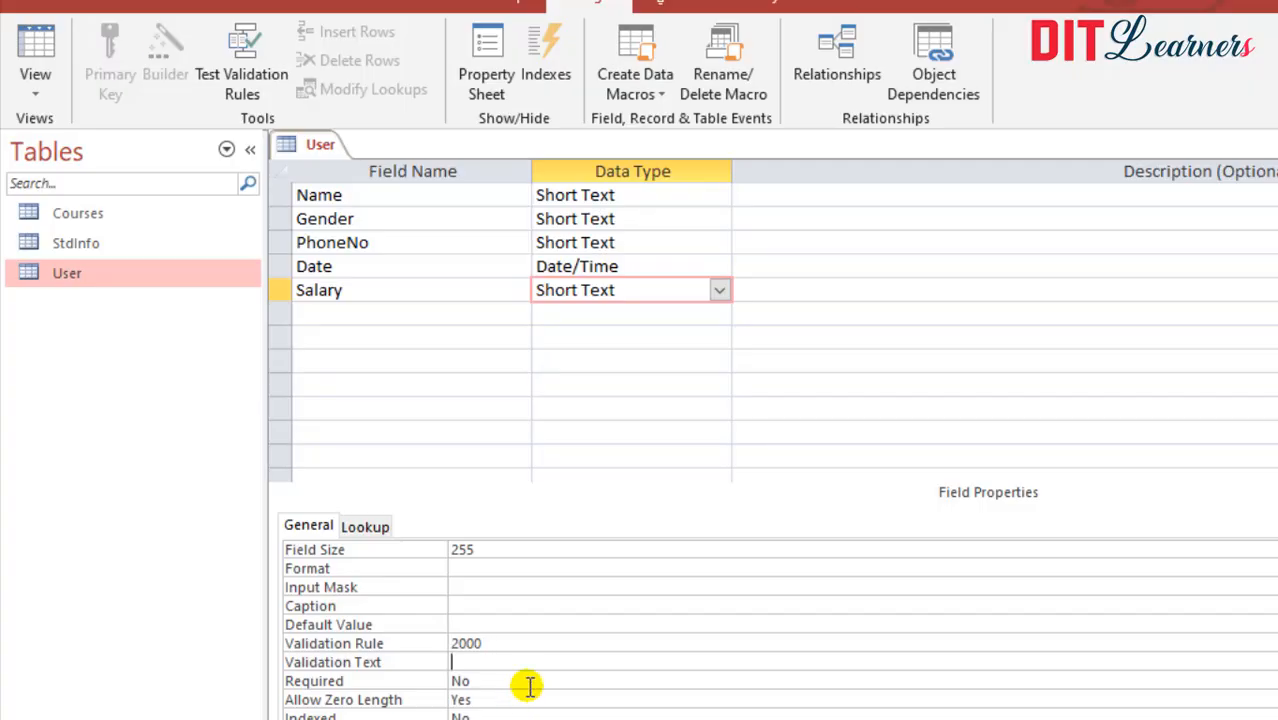
left_click(502, 645)
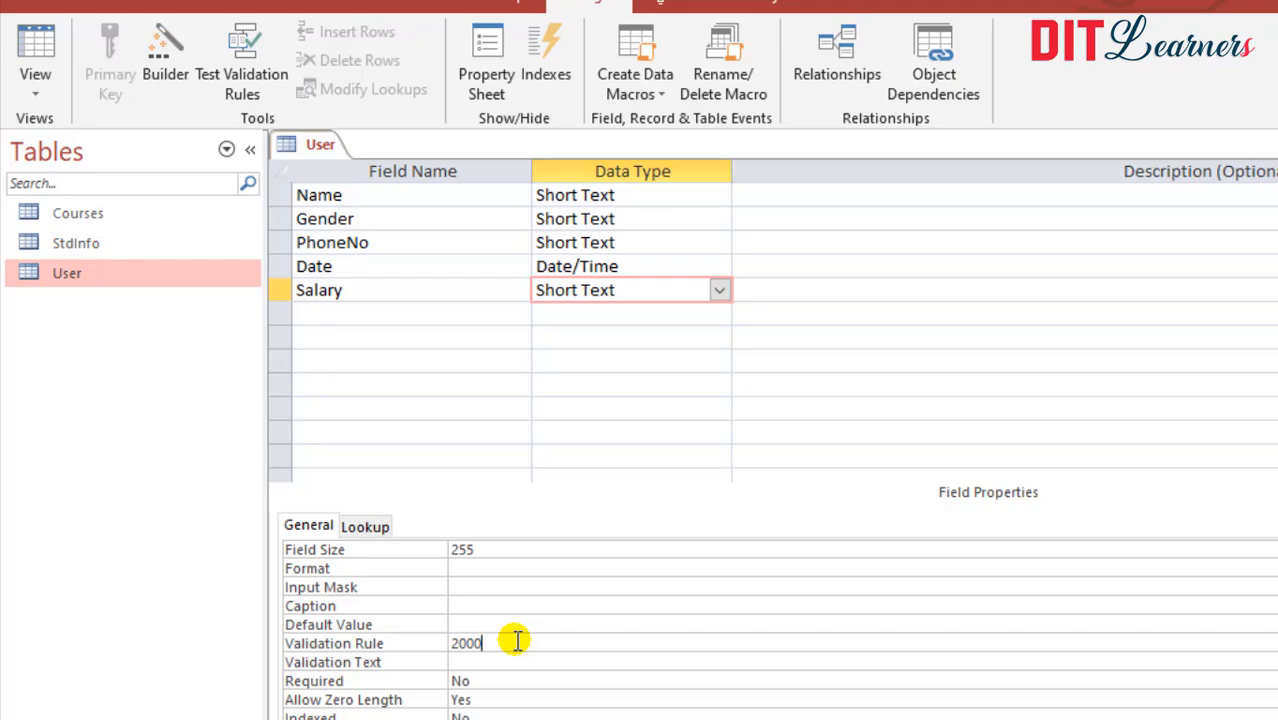
Save the table design, agree to test the existing data with the new rules, and switch to Datasheet View.
left_click(42, 6)
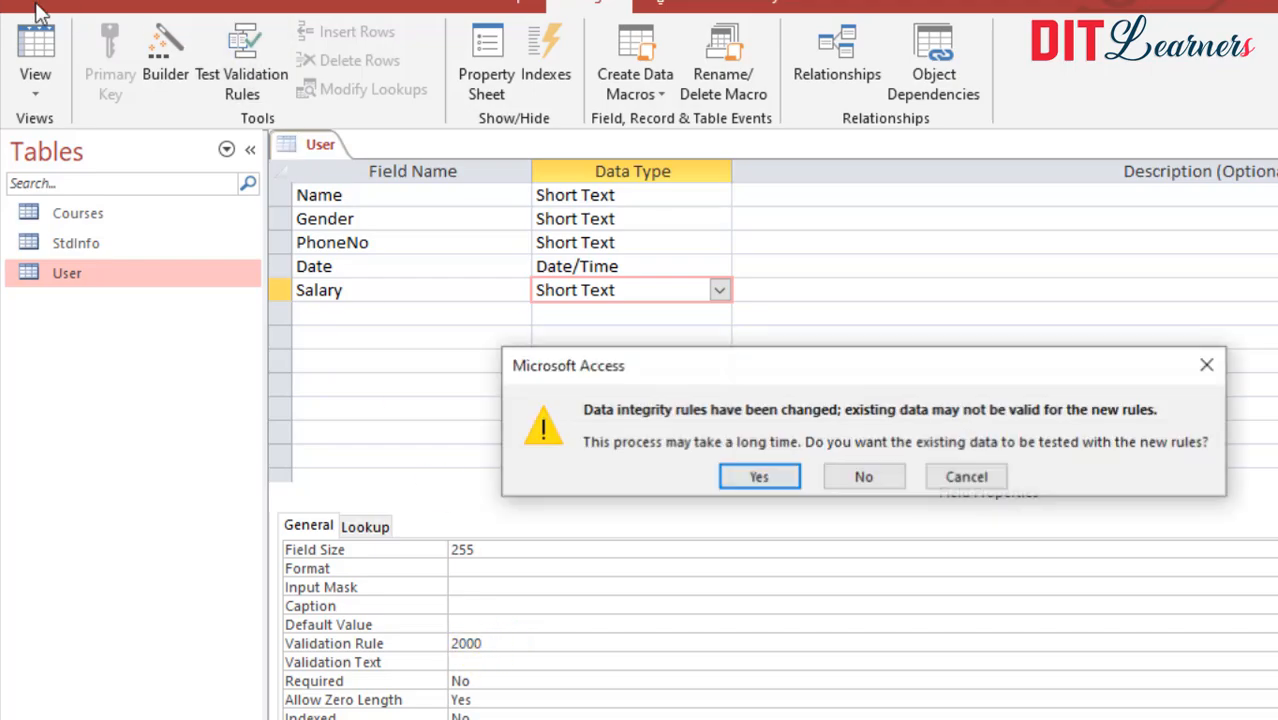
left_click(760, 478)
left_click(763, 500)
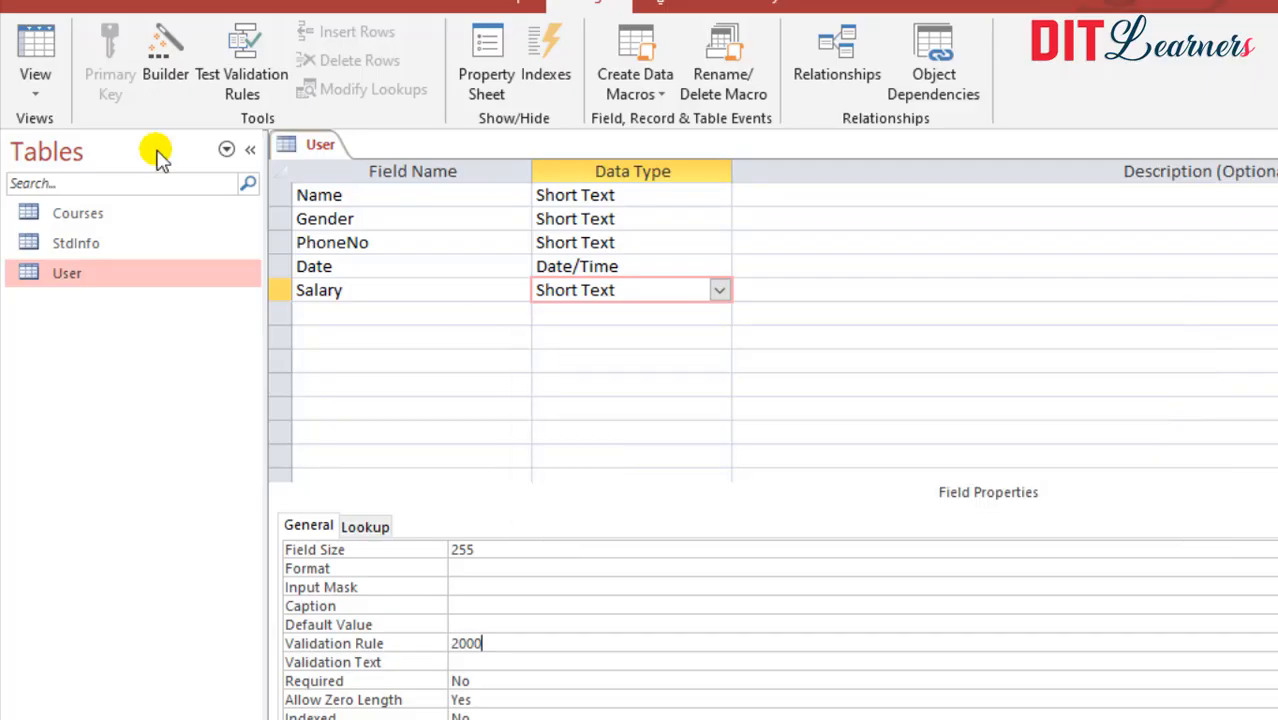
left_click(40, 45)
Try 1000 as the first record's Salary, dismiss the validation message, and set the Salary to 2000 instead.
left_click(864, 203)
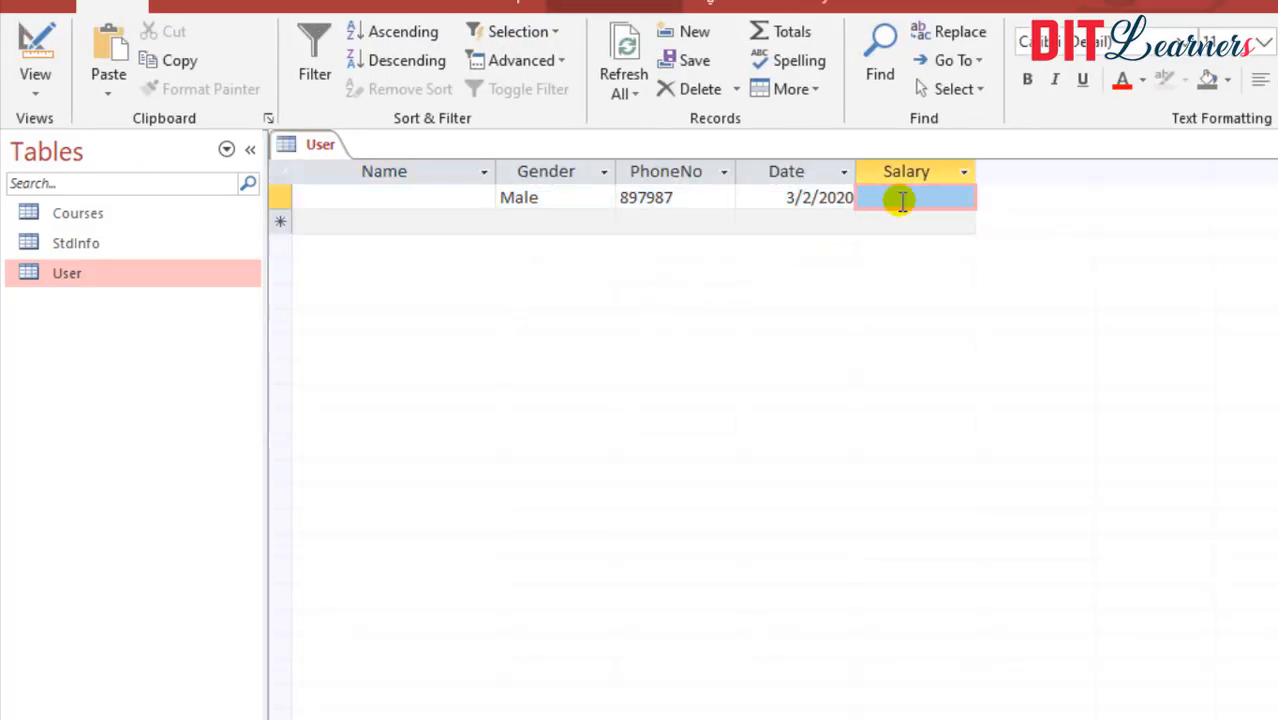
type("1000")
key("Return")
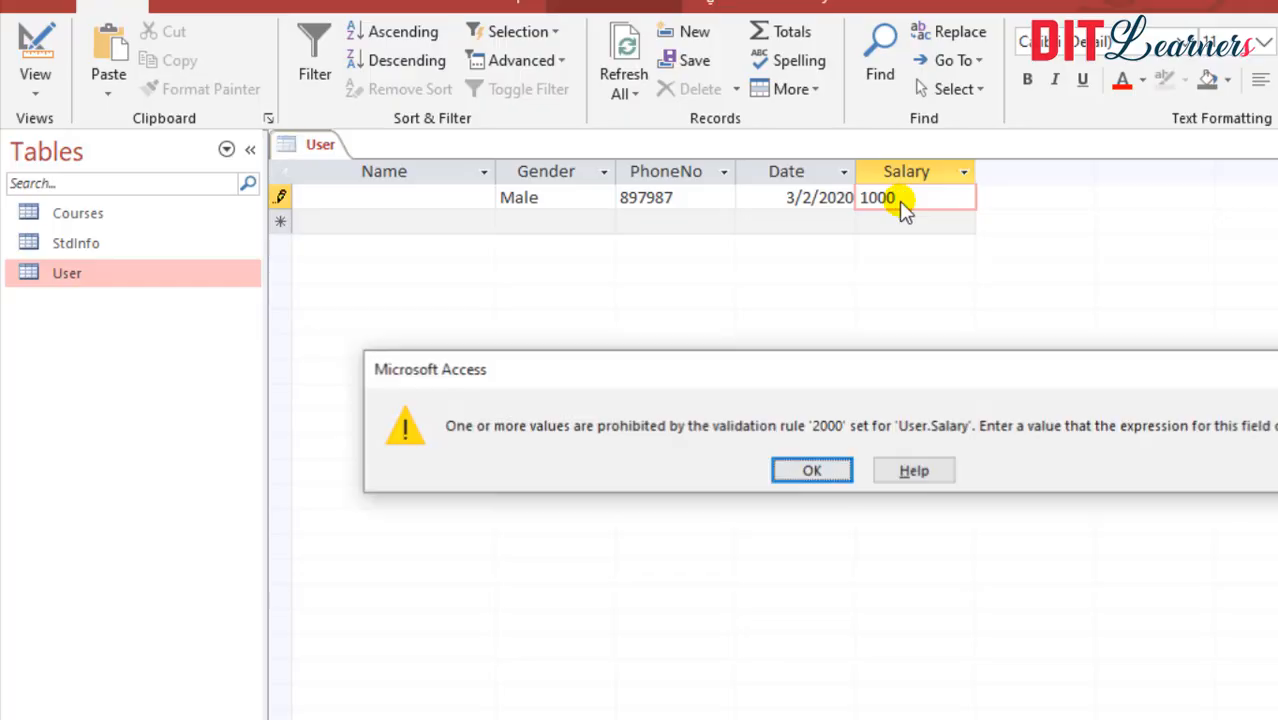
key("Return")
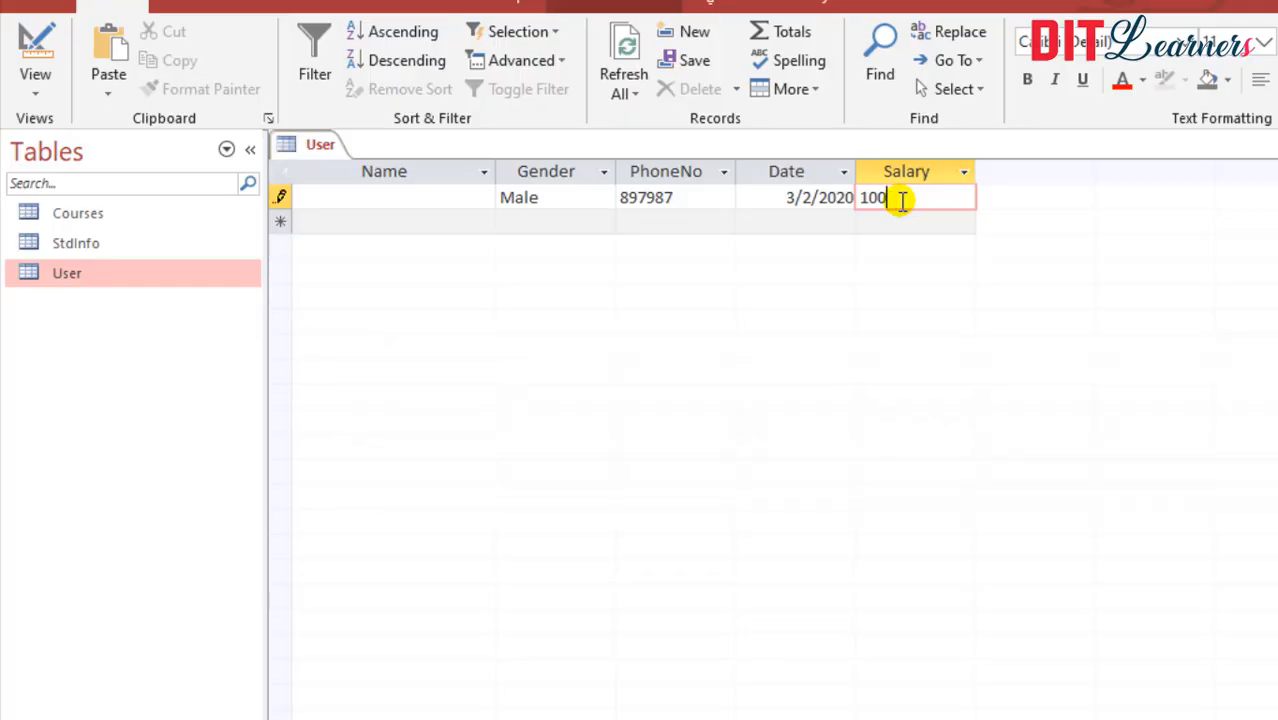
type("2000")
key("Return")
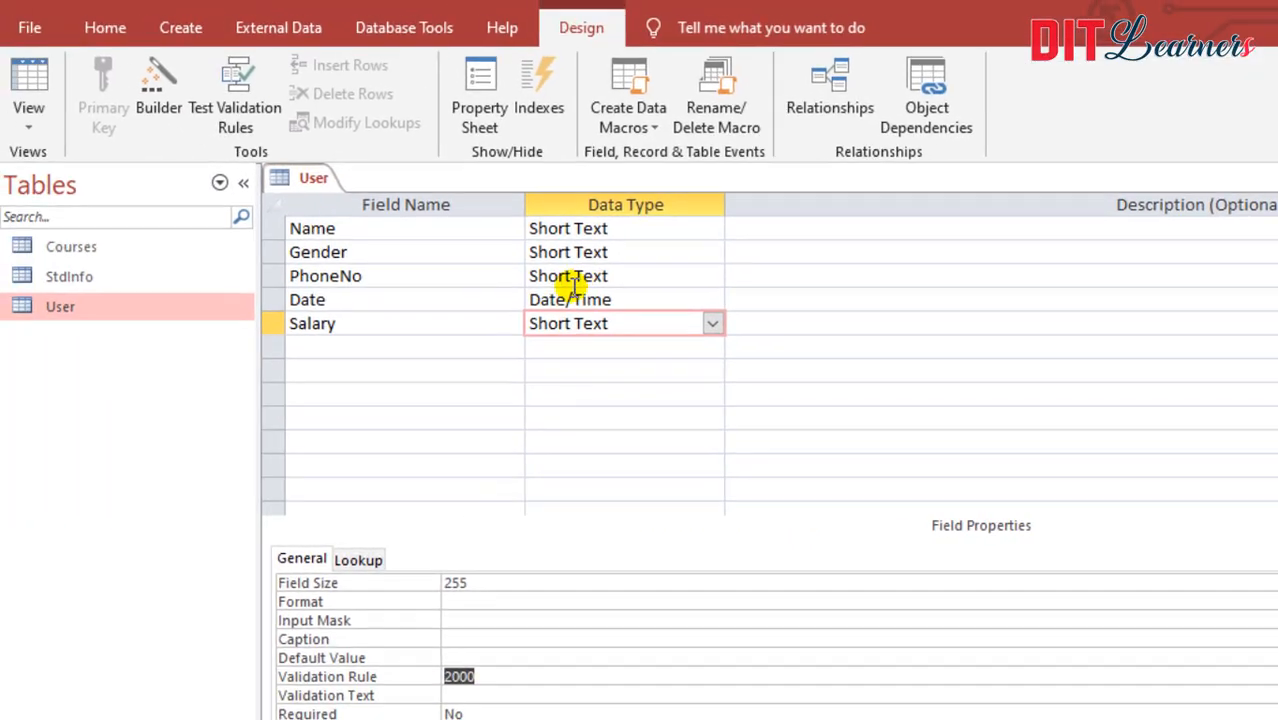
Examine the Gender field's validation rule in the User table's Design View.
left_click(631, 252)
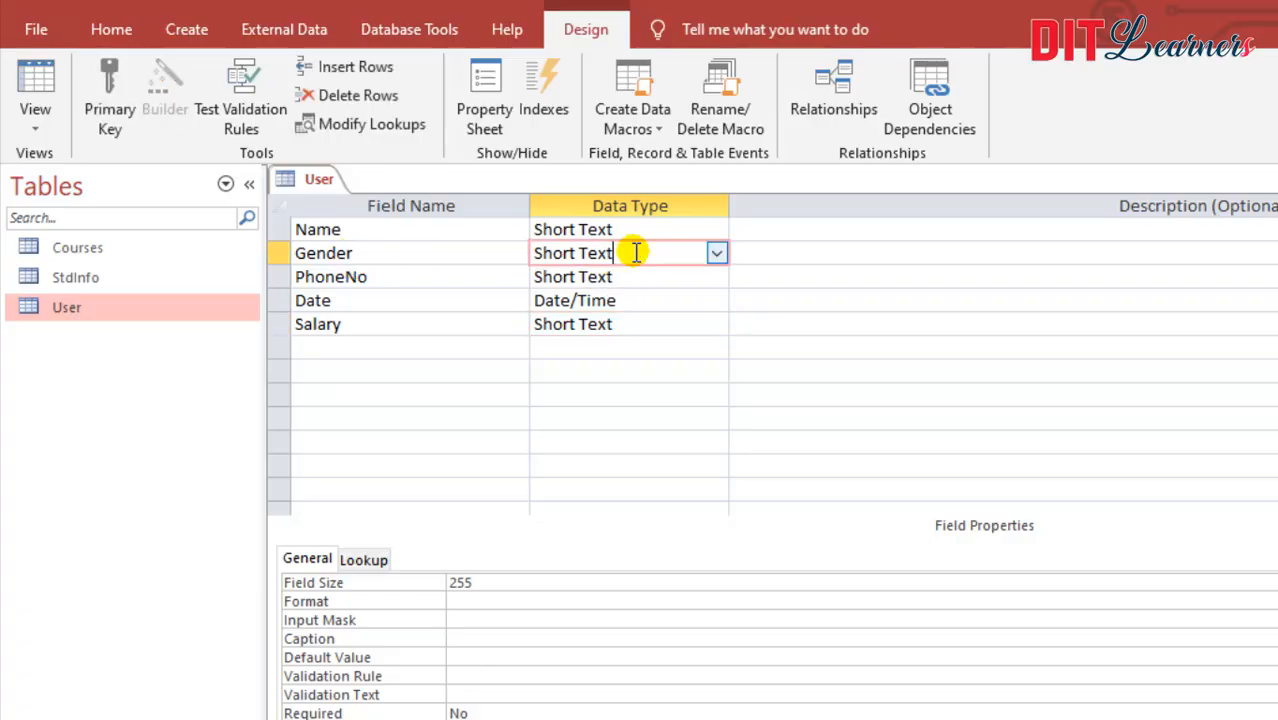
left_click(473, 678)
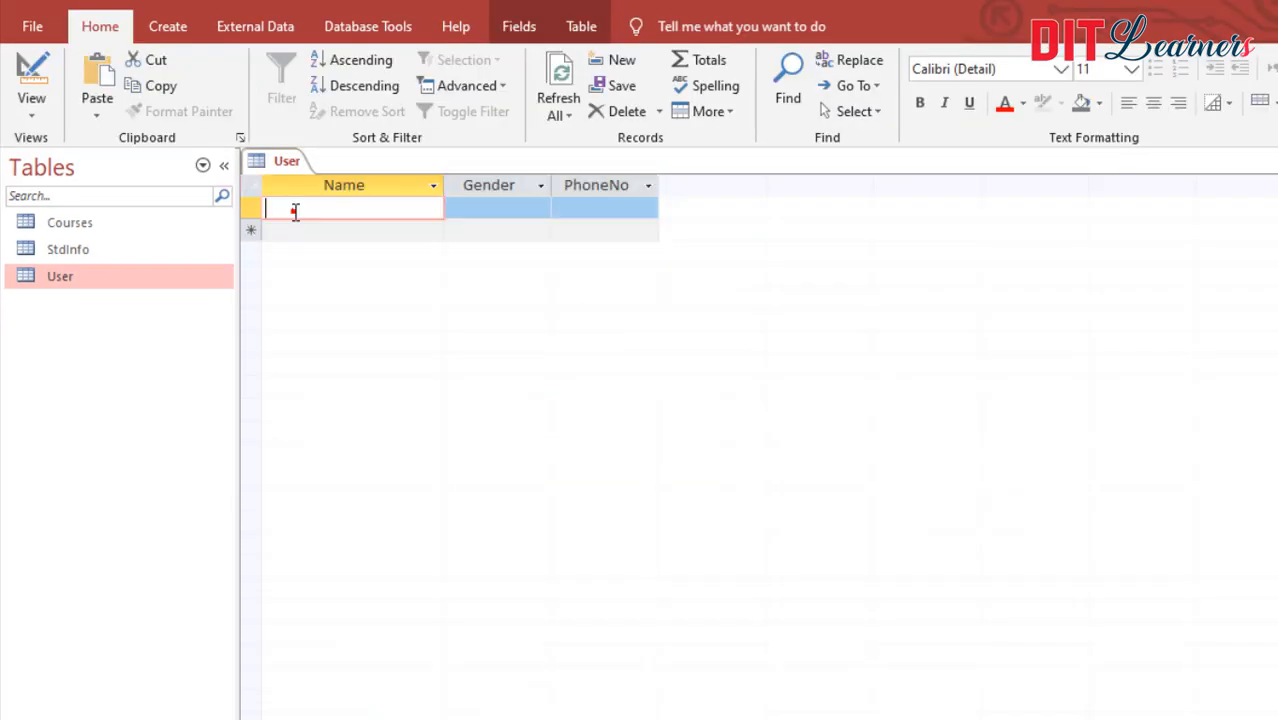
left_click(30, 70)
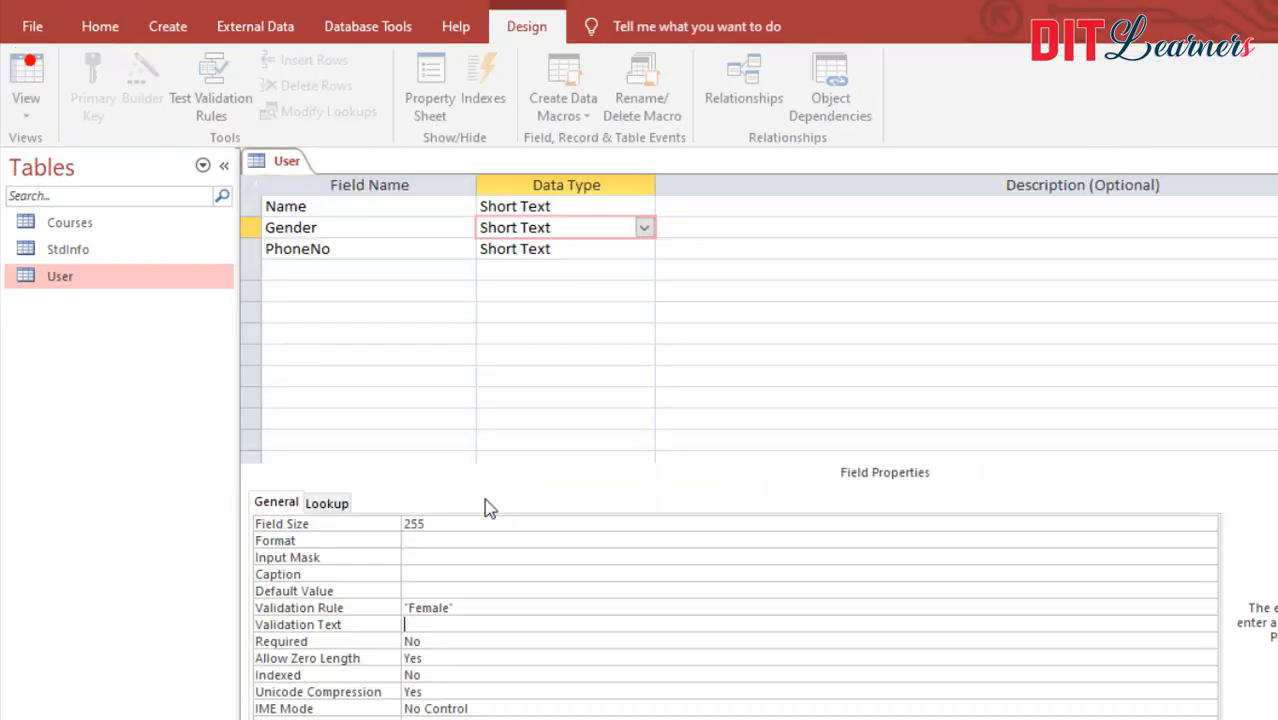
left_click(386, 602)
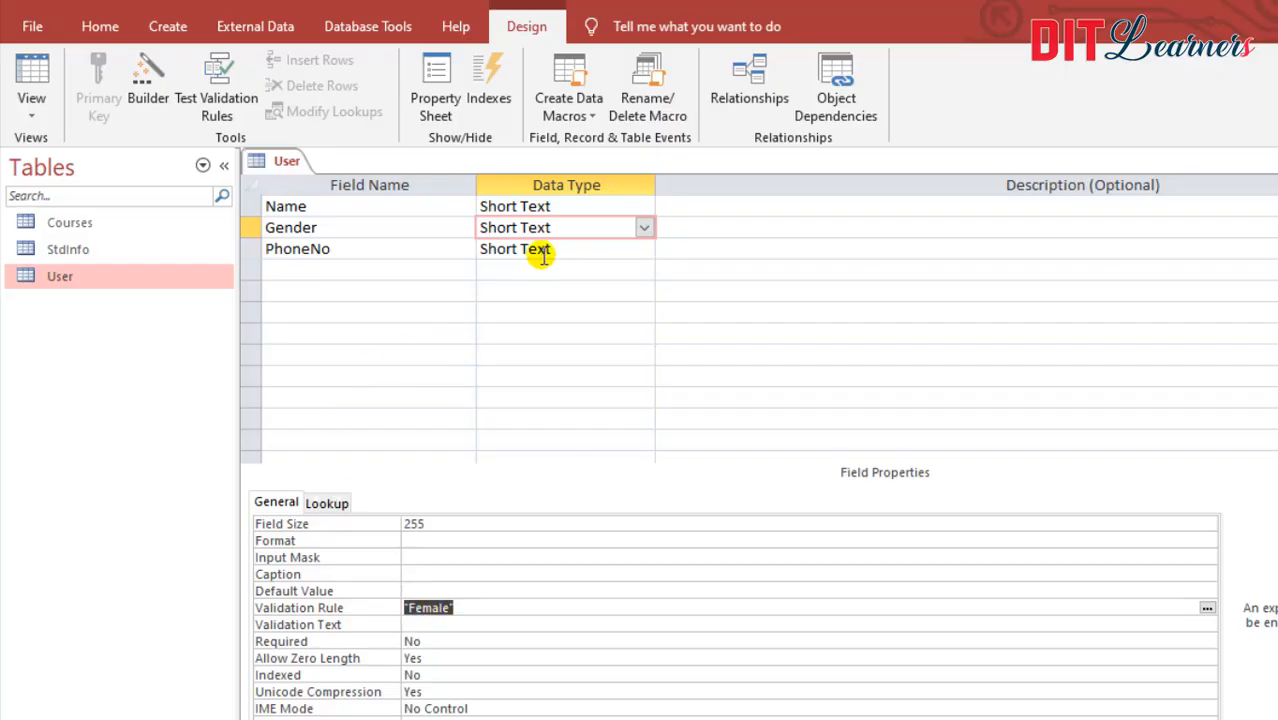
In Datasheet View, enter the person's name in the first record, try Male as the Gender, and dismiss the validation message.
left_click(31, 72)
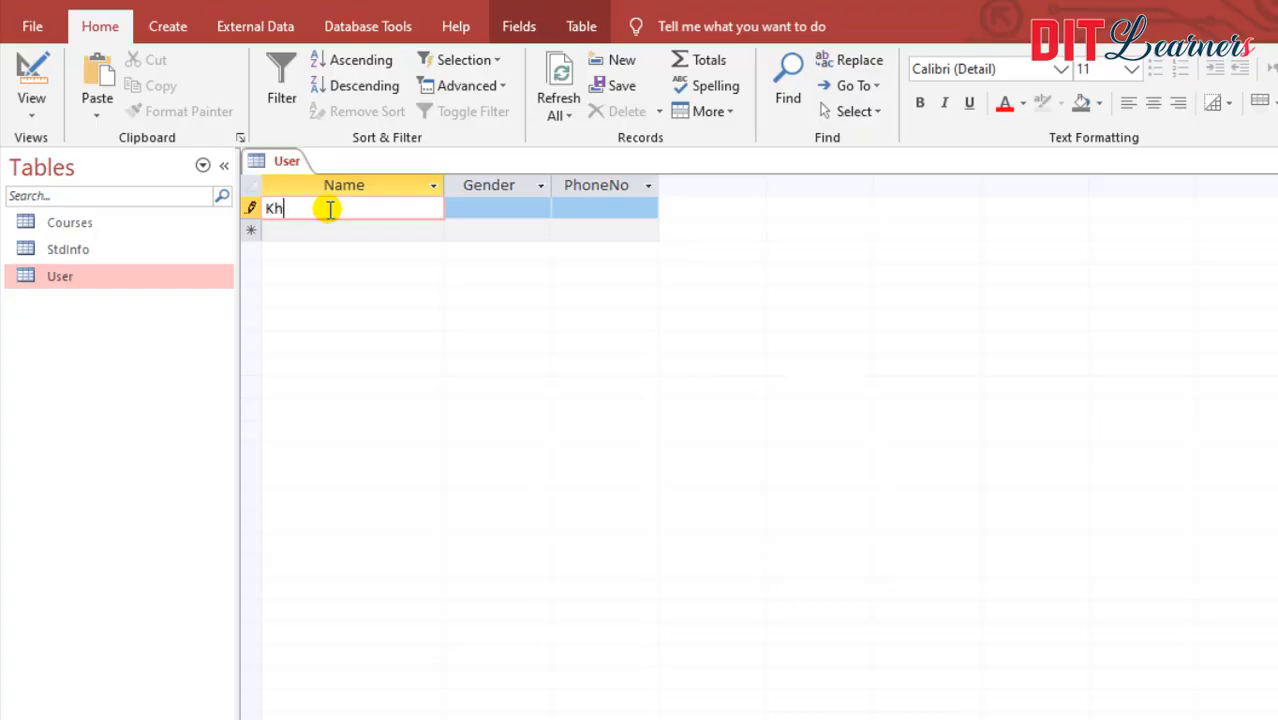
key("Tab")
type("F")
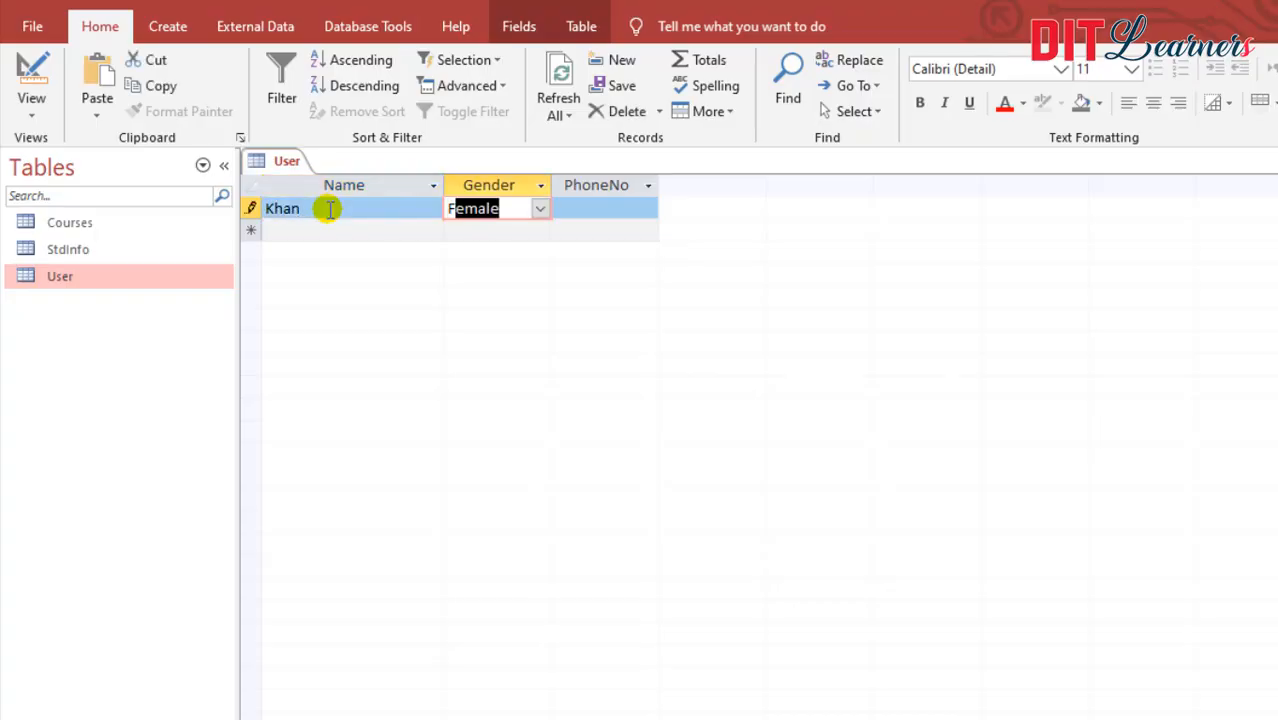
key("BackSpace")
key("BackSpace")
type("M")
left_click(329, 208)
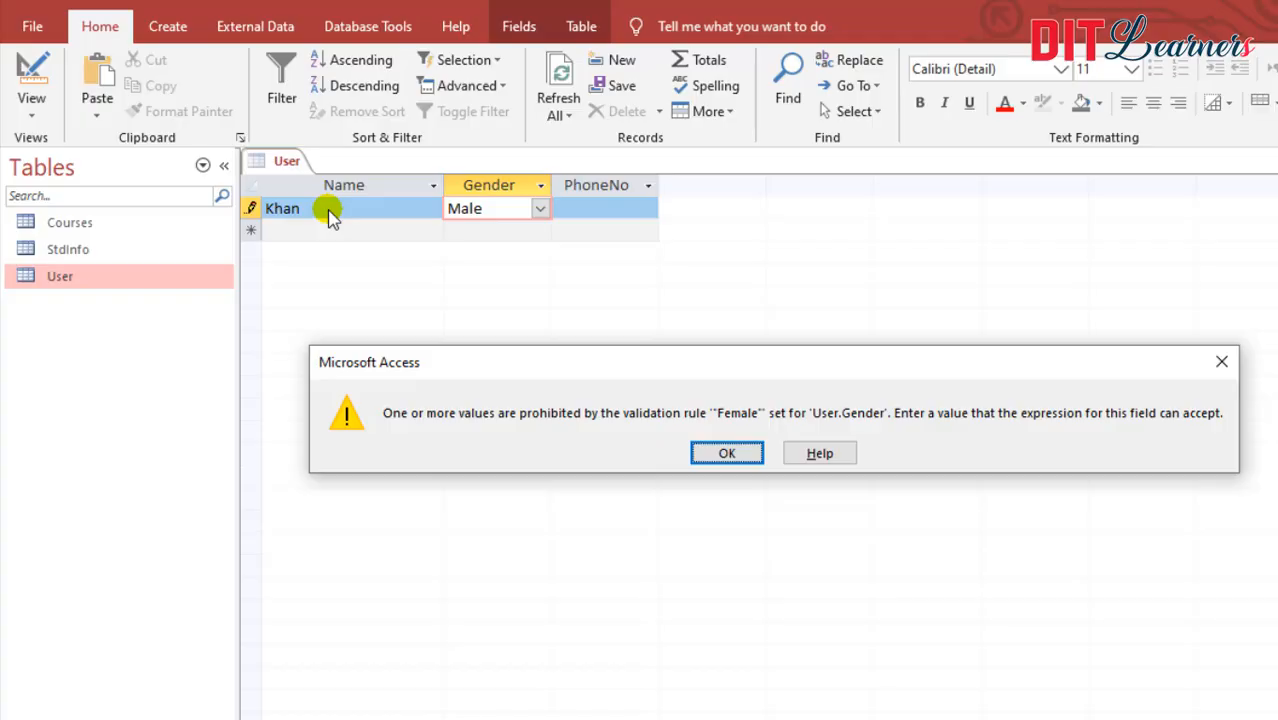
key("Return")
Set the first record's Gender to Female and fill in the phone number, moving on to a new record.
key("BackSpace")
key("BackSpace")
key("BackSpace")
key("BackSpace")
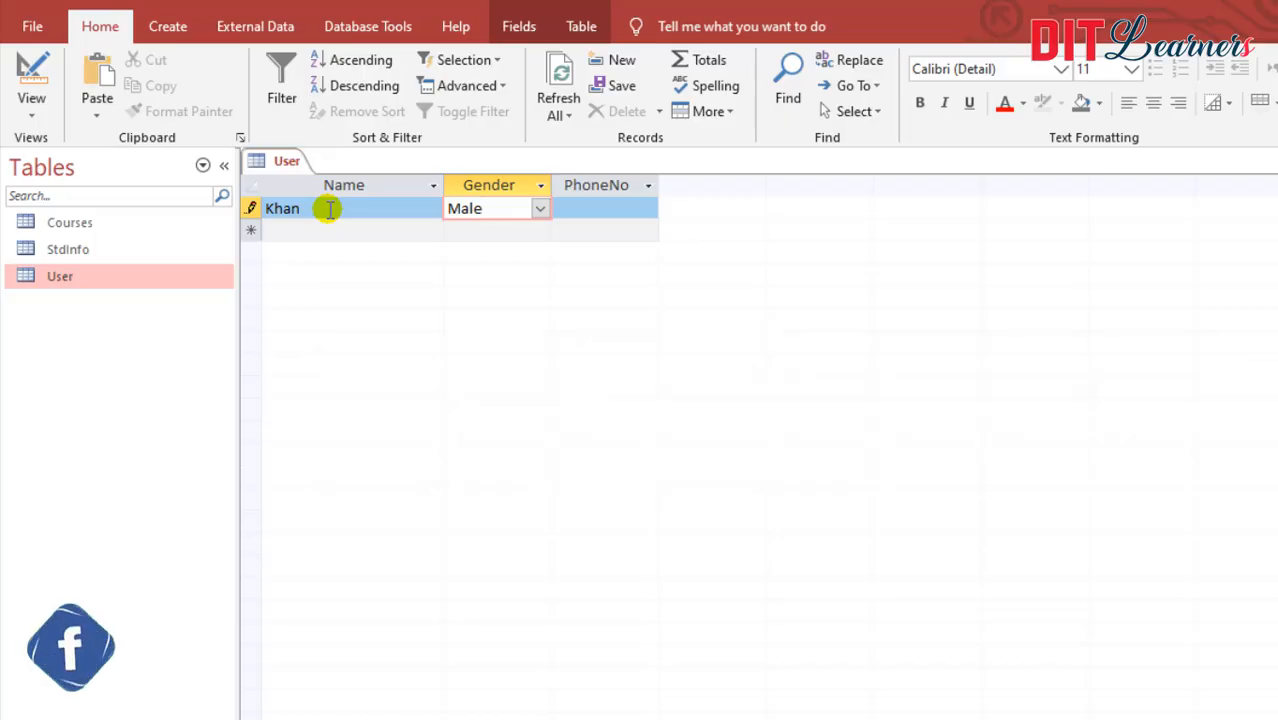
type("Fe")
key("Tab")
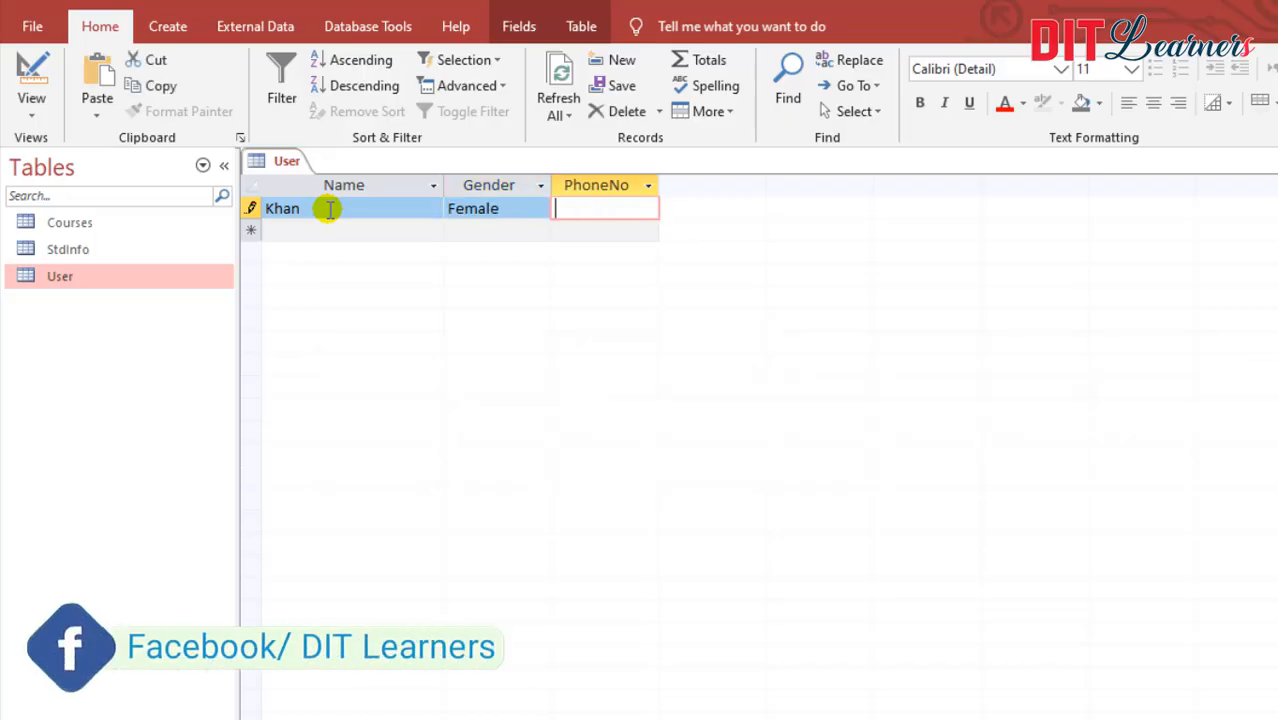
type("787787")
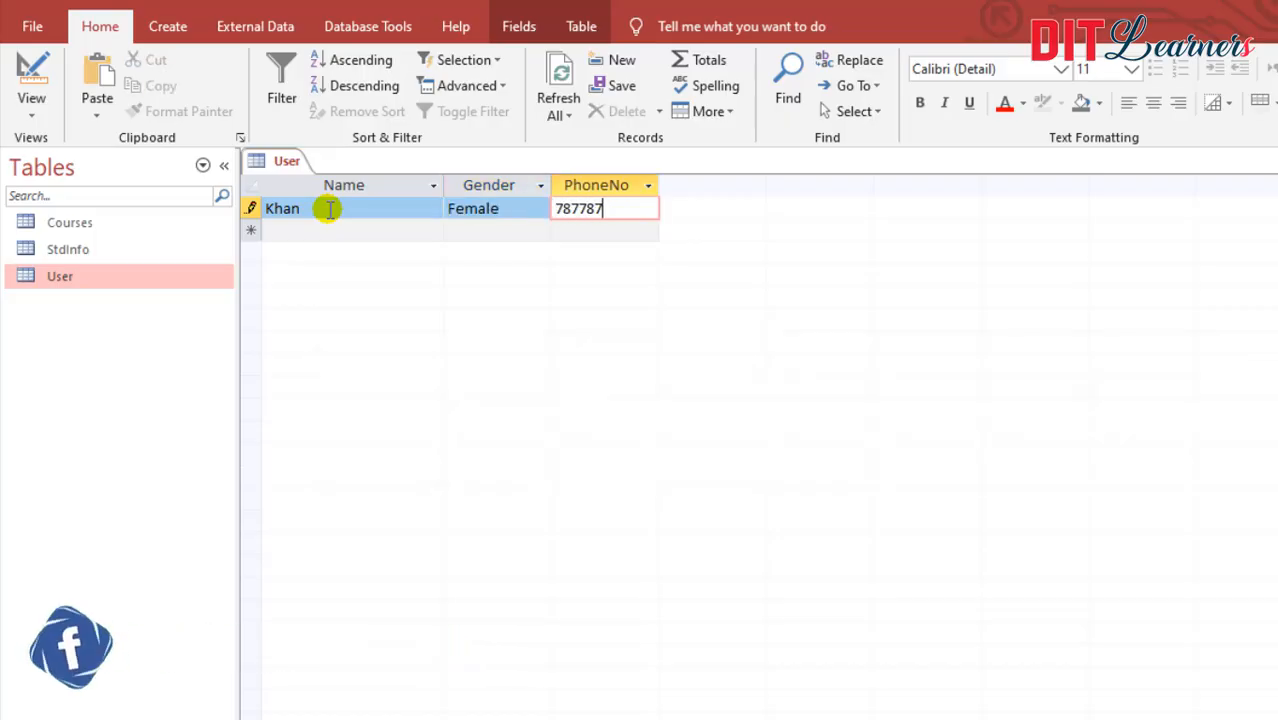
key("Tab")
key("Tab")
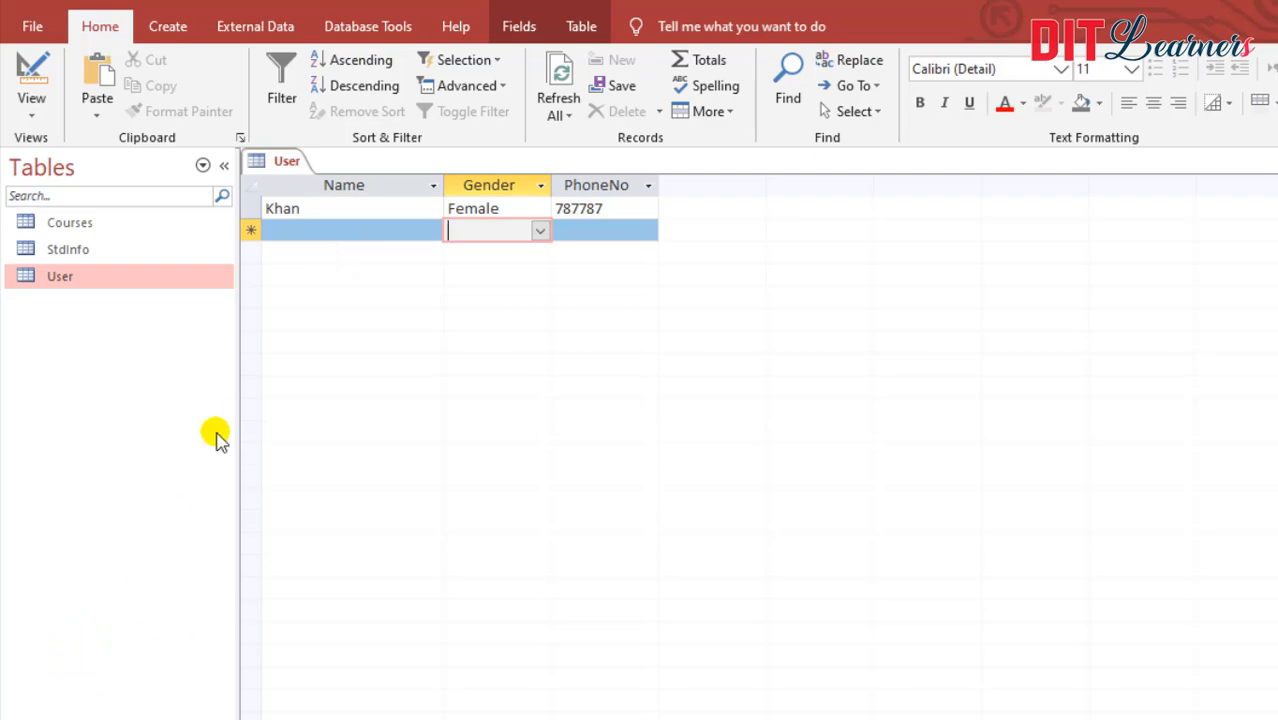
Return to Design View and examine the Gender field's Validation Rule and Validation Text properties.
left_click(30, 68)
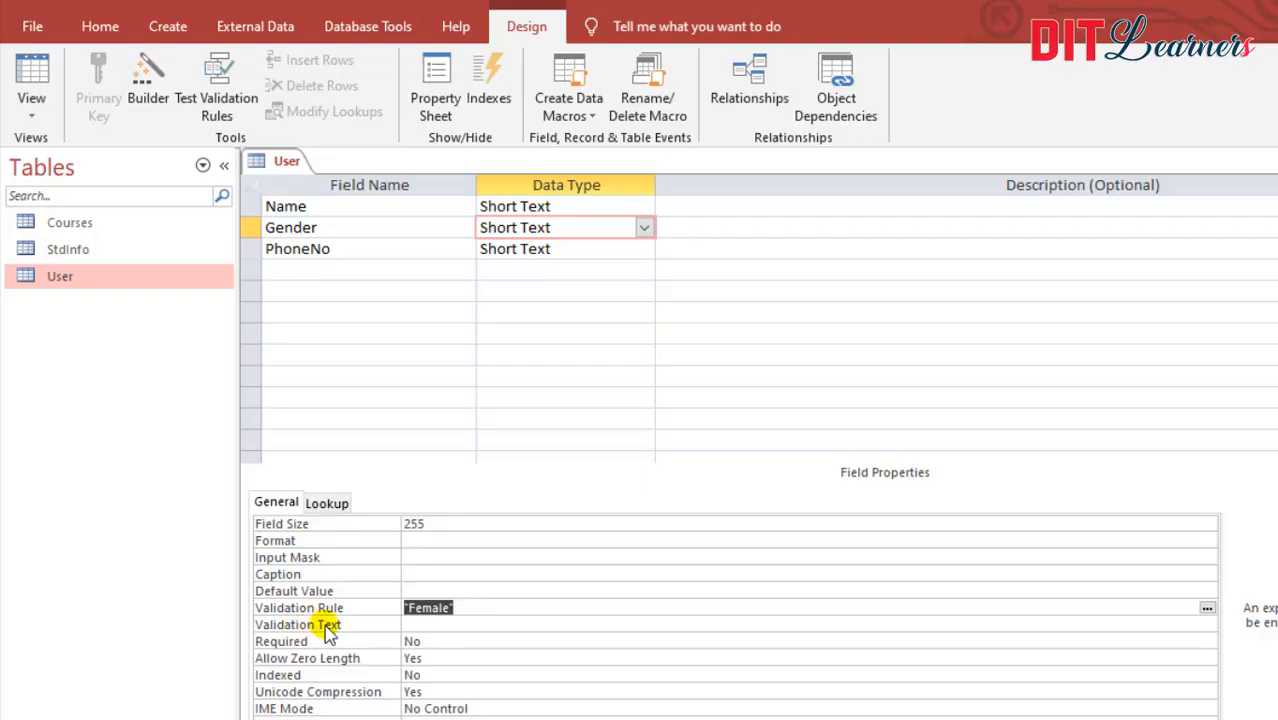
left_click(420, 626)
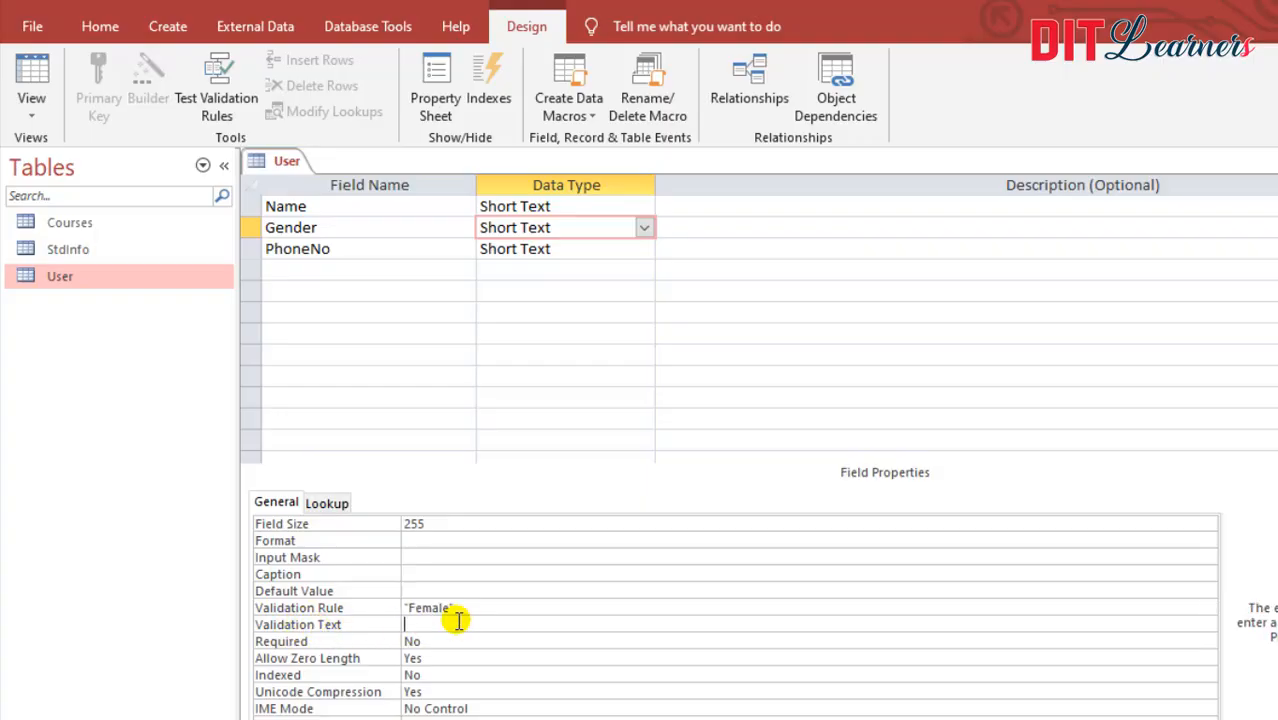
left_click_drag(474, 611, 377, 607)
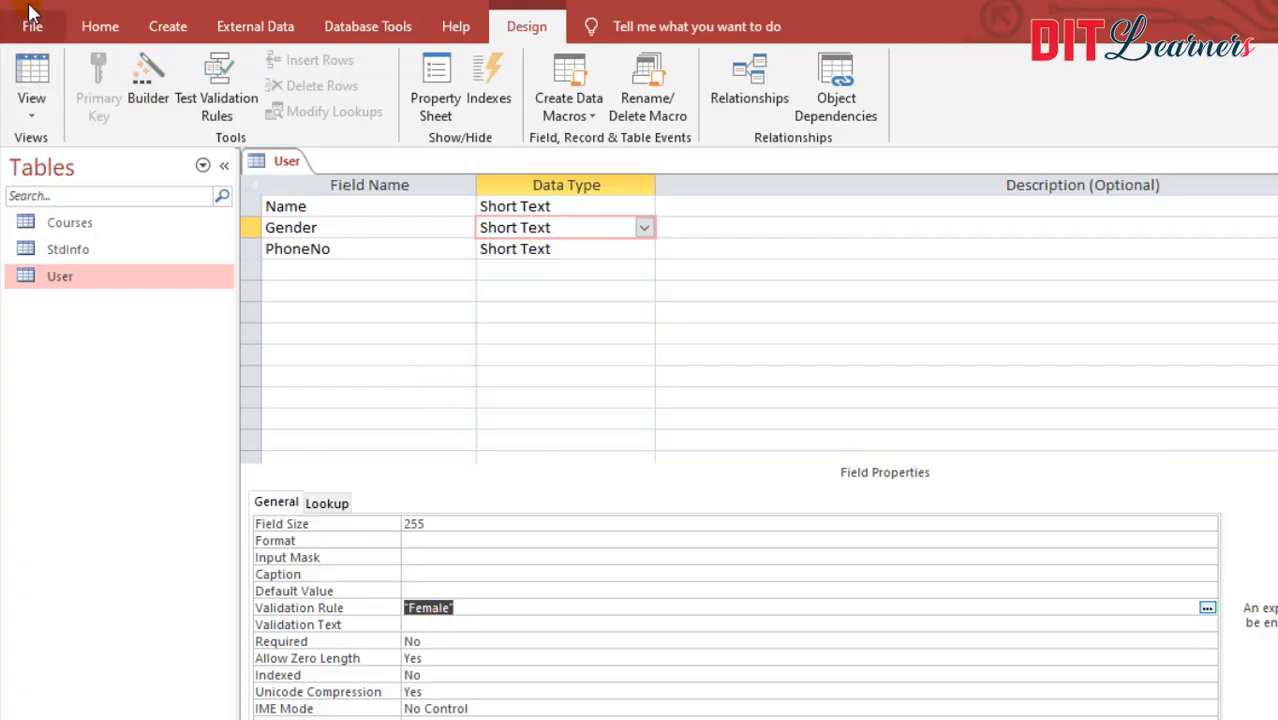
In Datasheet View, try to change the first record's Gender to Male, dismiss the validation message, and restore Female.
left_click(30, 72)
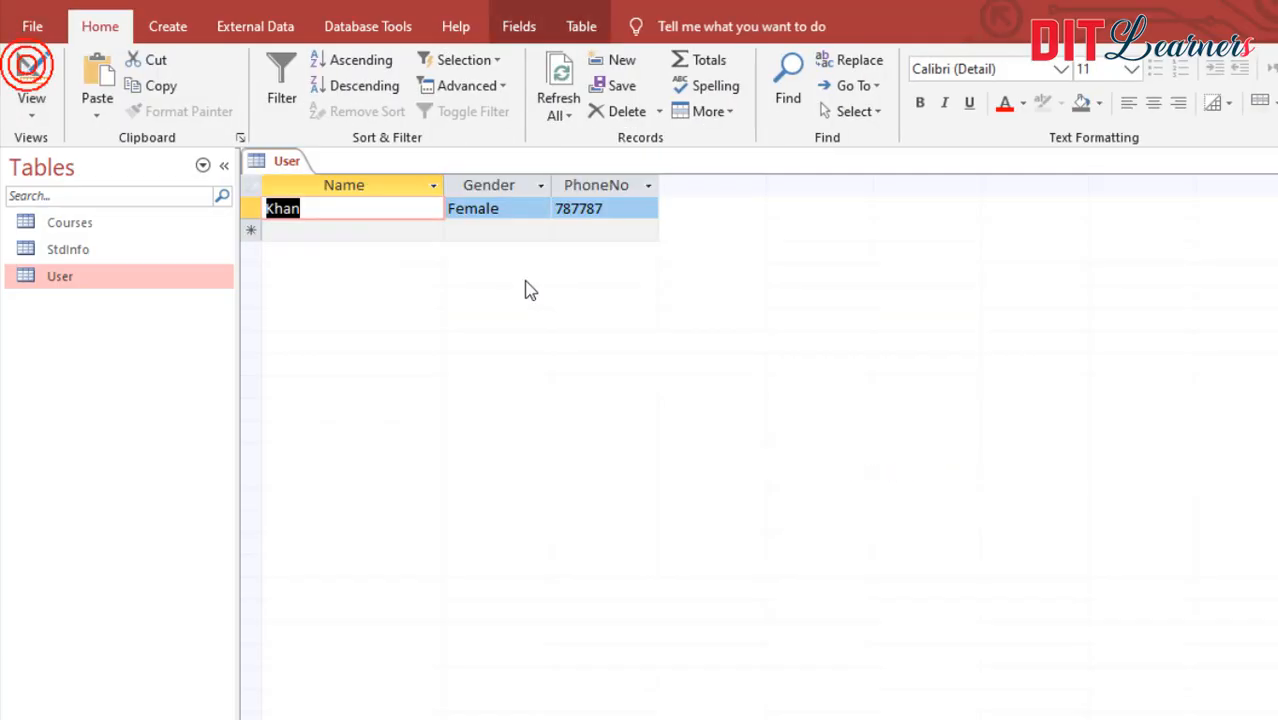
left_click(510, 210)
left_click(540, 209)
left_click(490, 229)
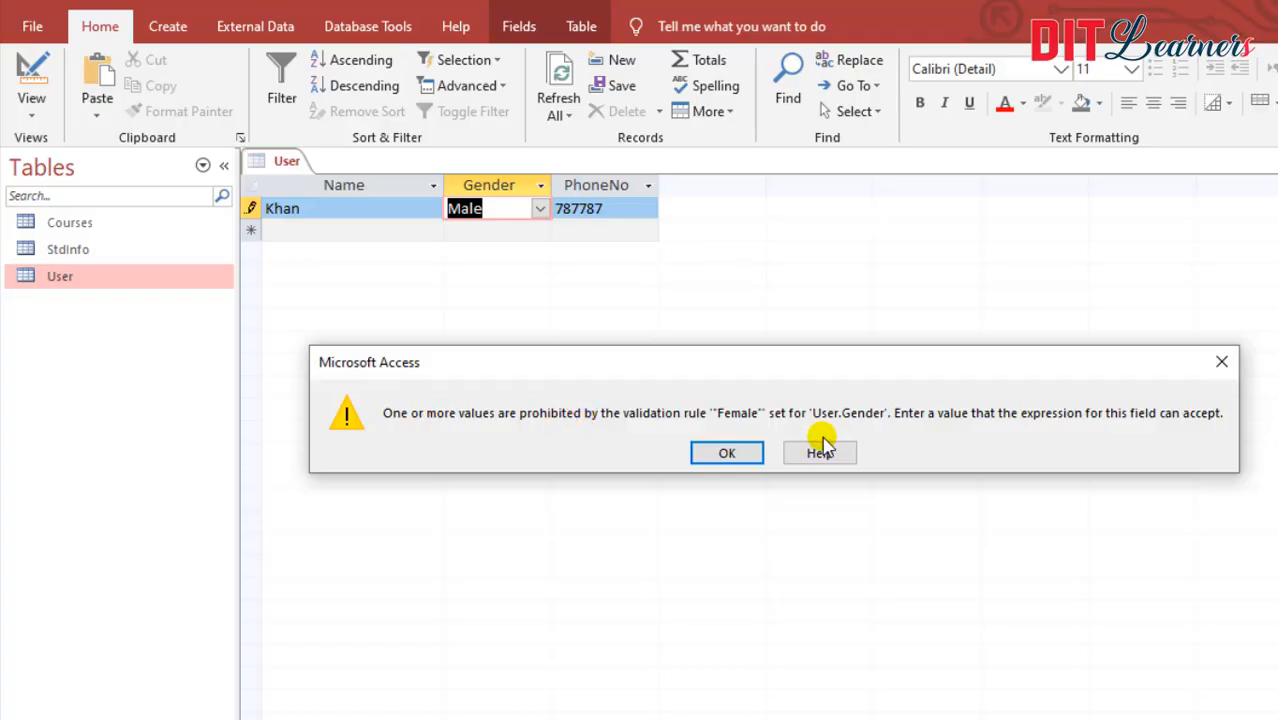
left_click(733, 452)
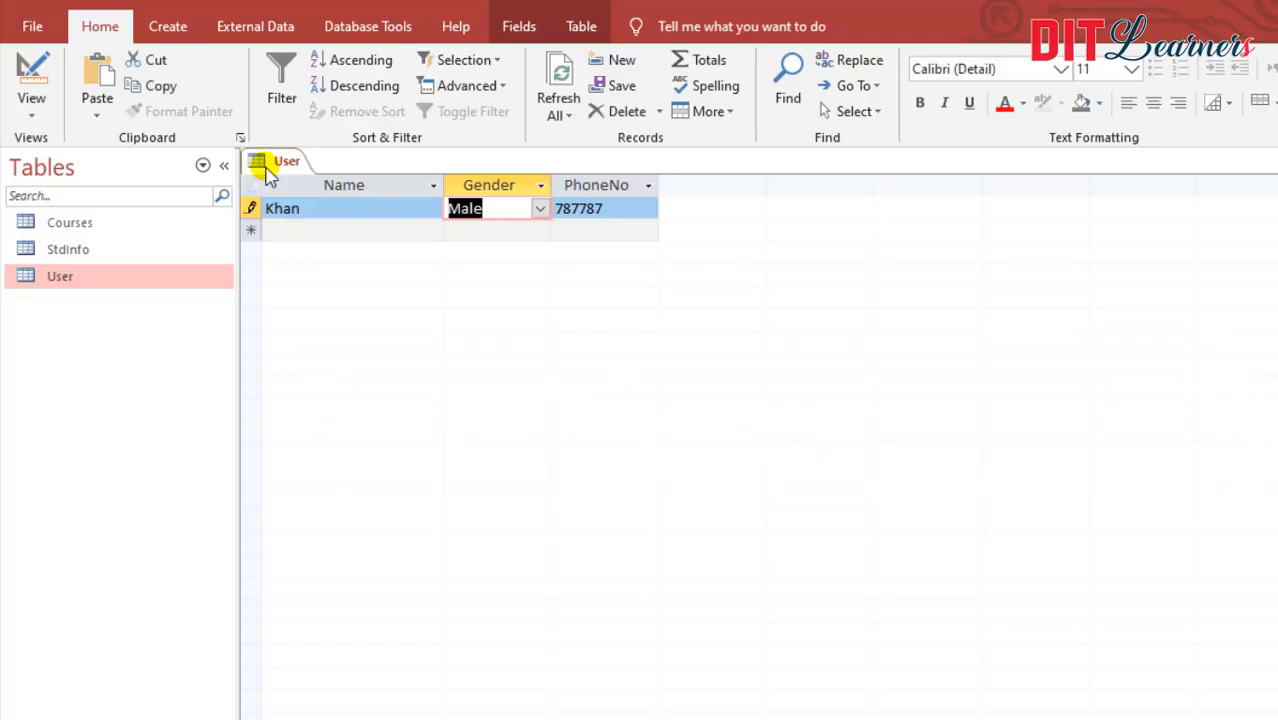
left_click(540, 208)
left_click(502, 251)
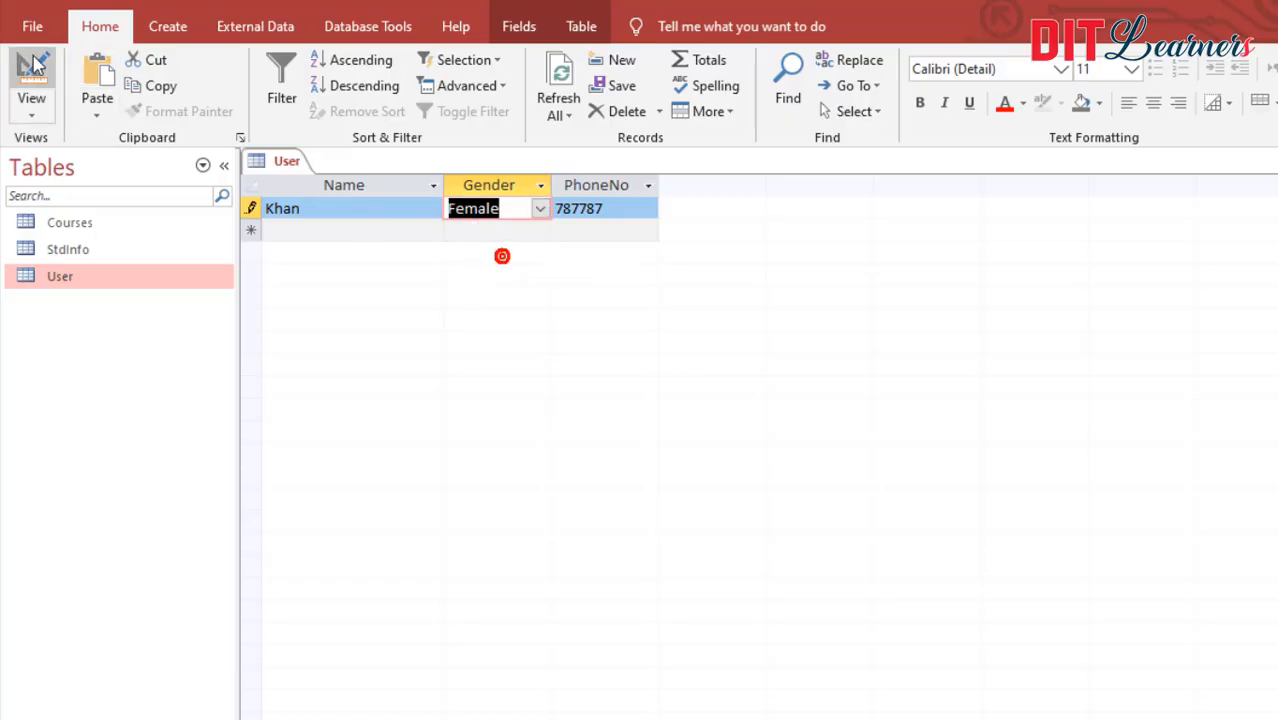
Set the Gender field's validation text to "Please Select the Female" in Design View and return to Datasheet View.
left_click(28, 63)
left_click(450, 624)
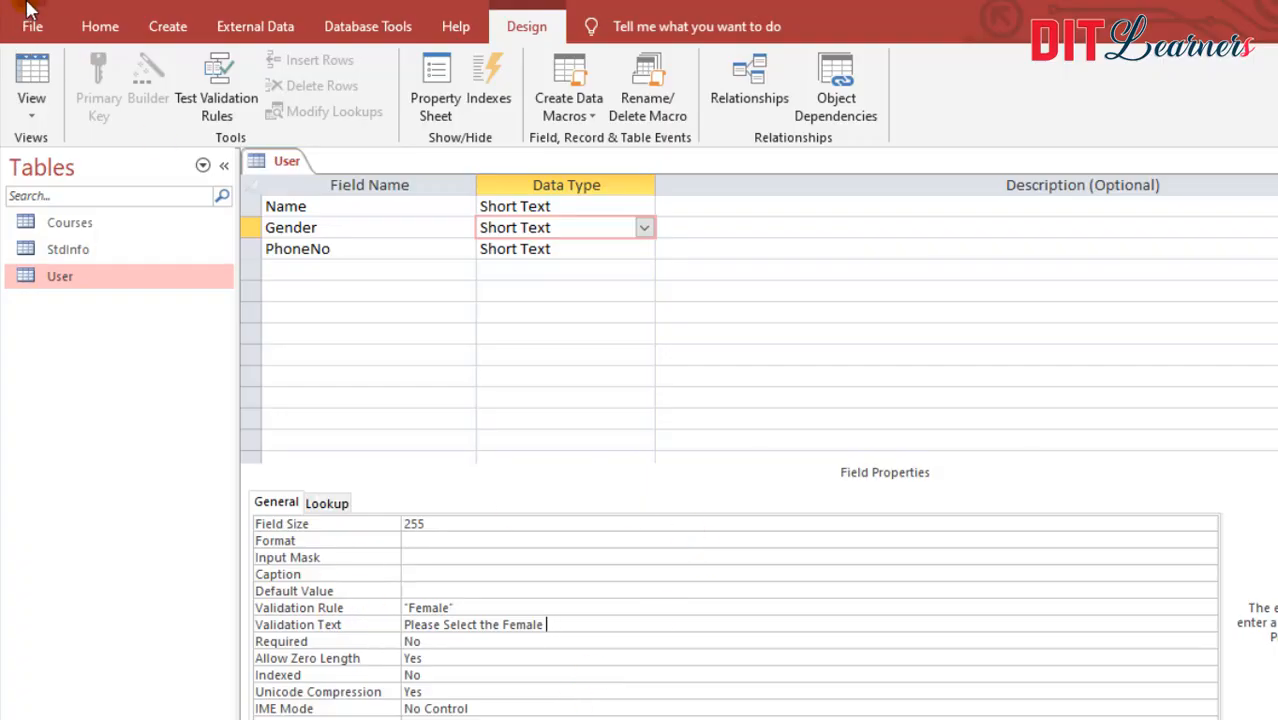
left_click(31, 75)
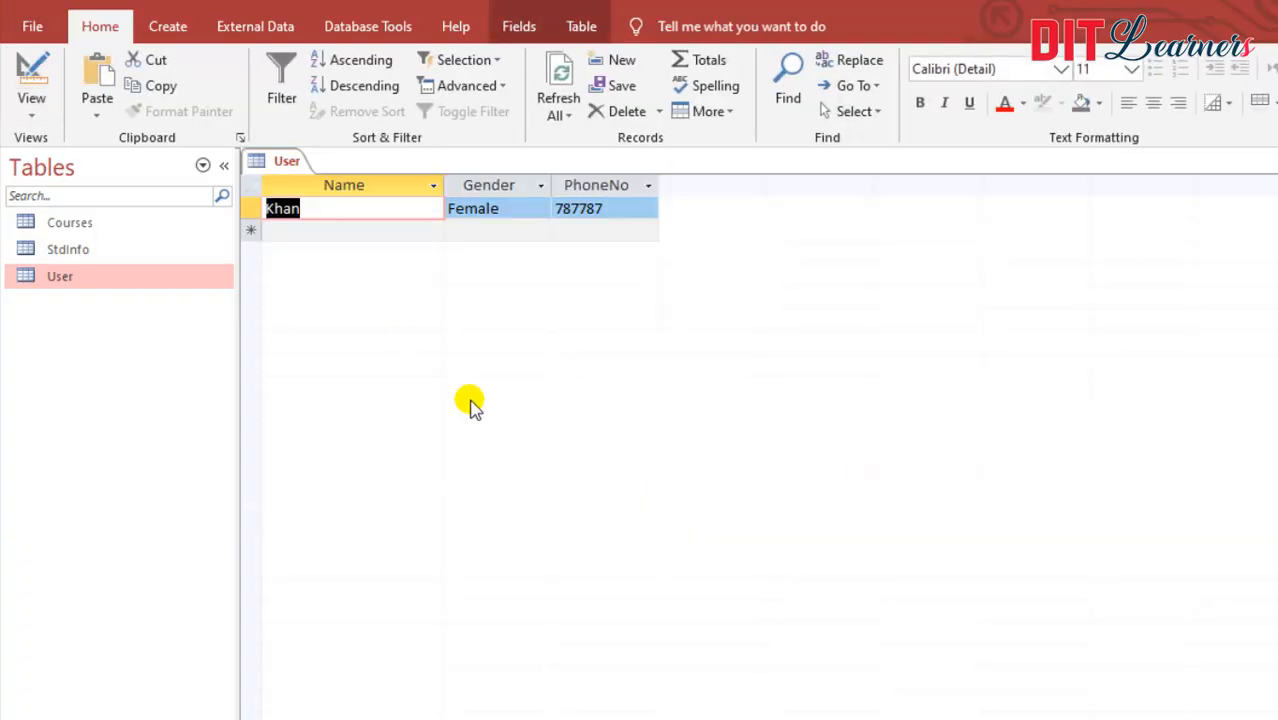
Start a second record with the person's name, try Male as its Gender, and dismiss the custom validation message.
left_click(334, 231)
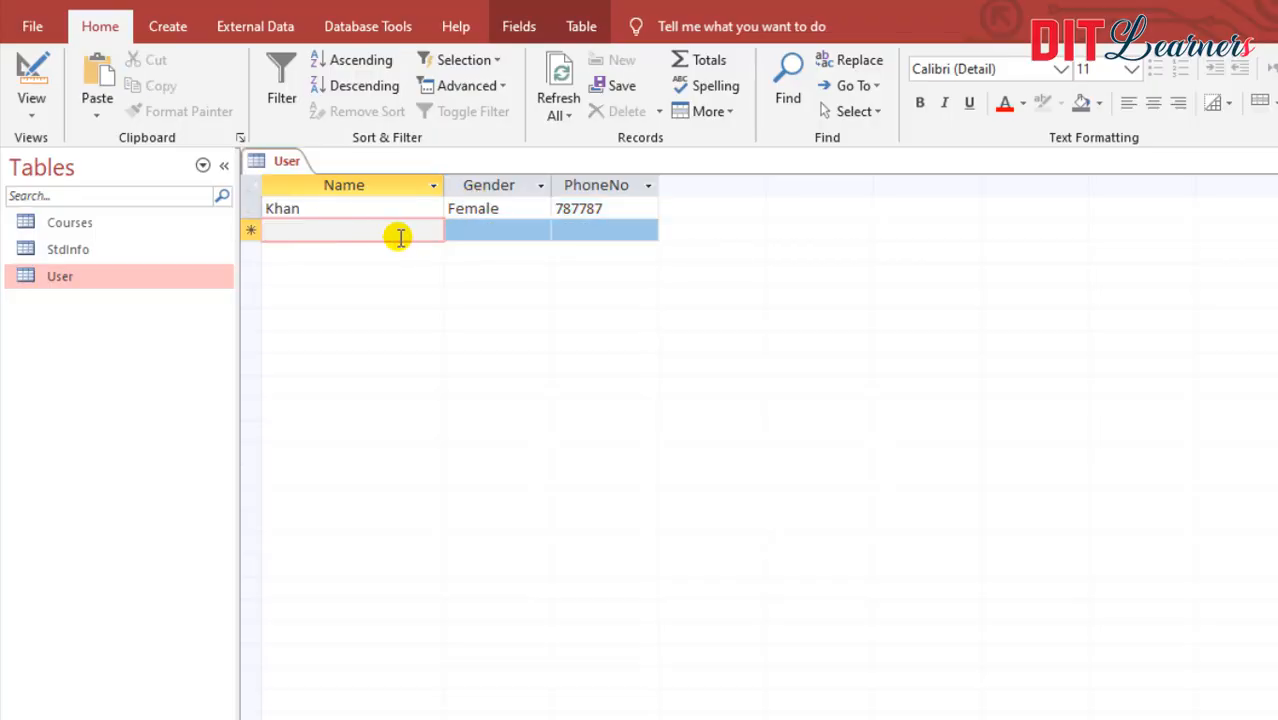
type("khan")
key("Tab")
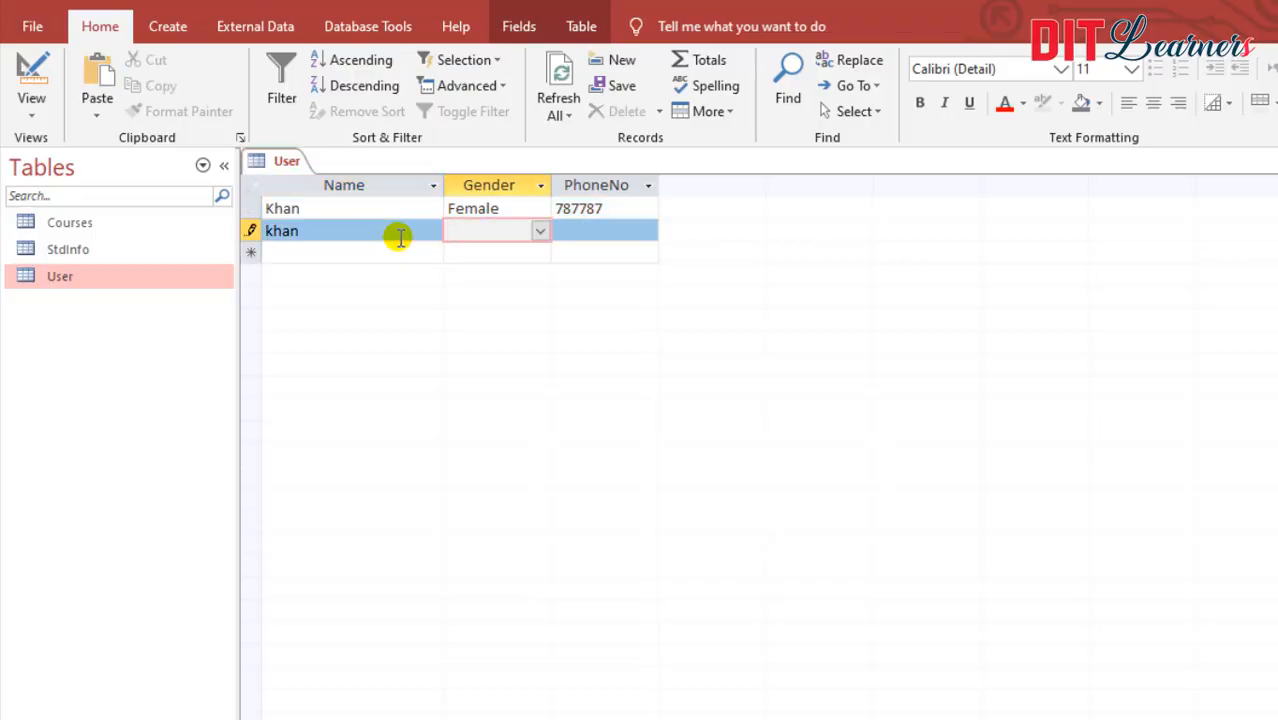
type("Mla")
key("BackSpace")
type("ale")
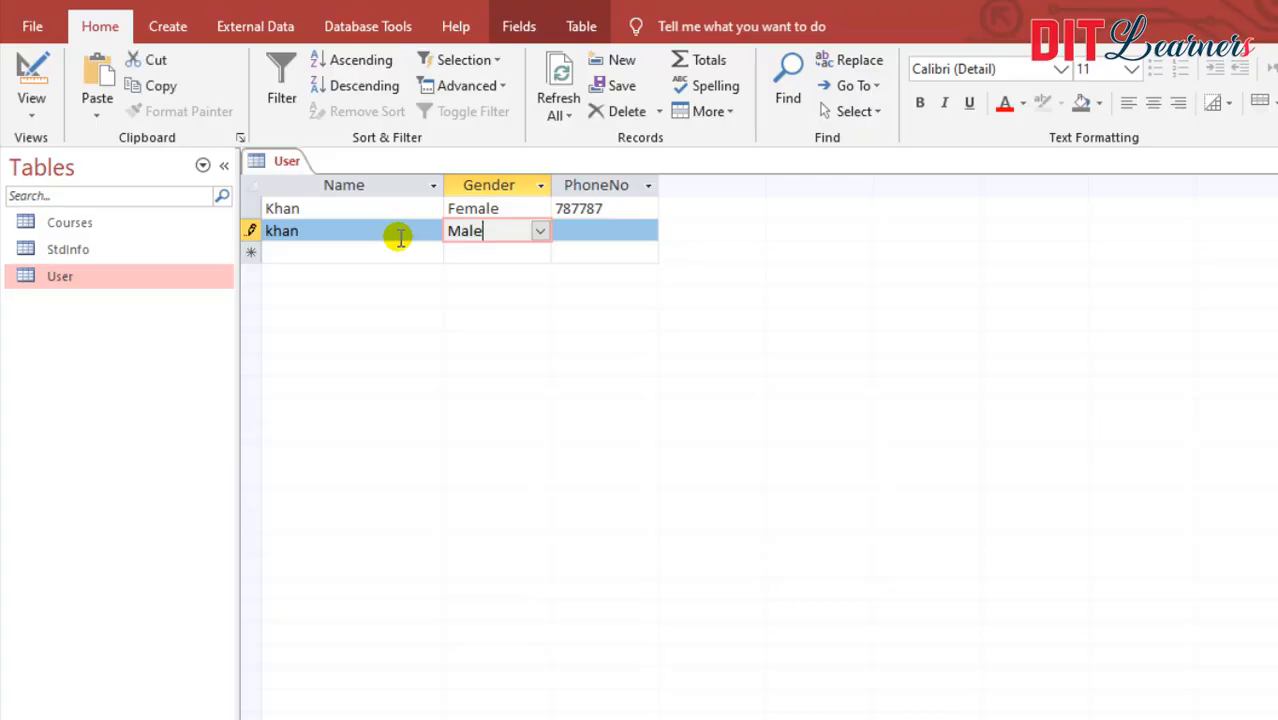
key("Tab")
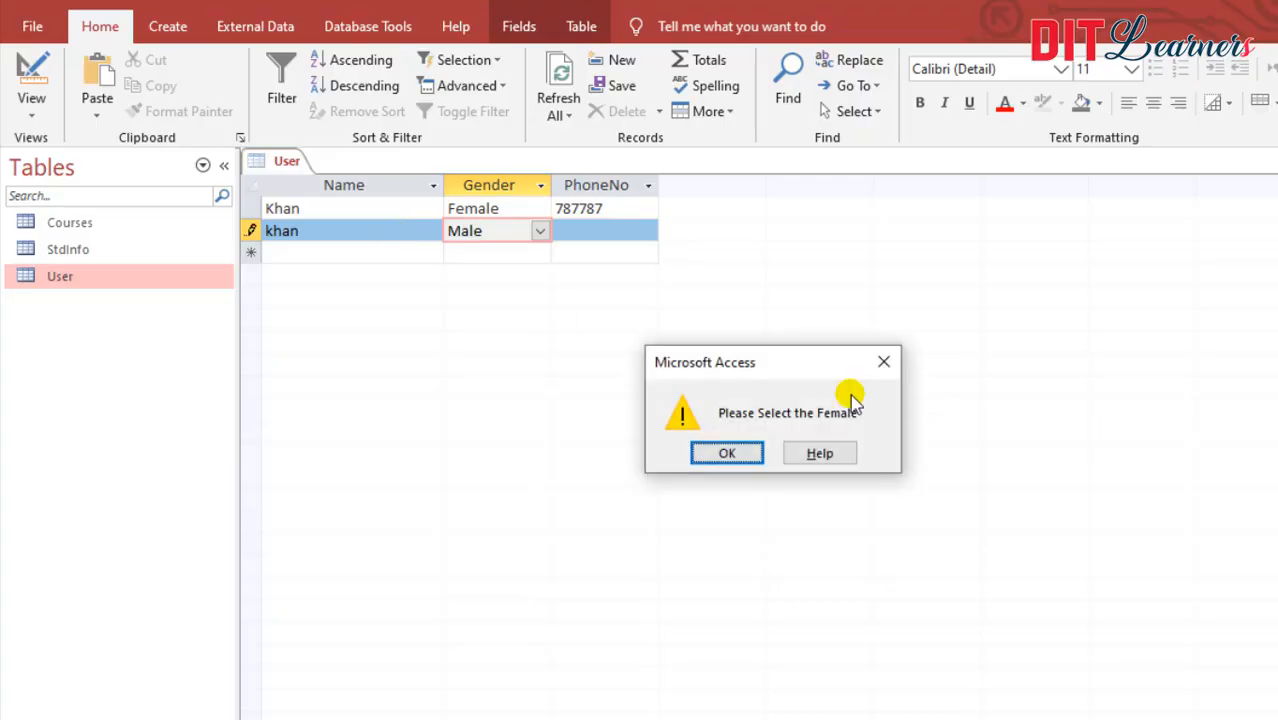
left_click(734, 456)
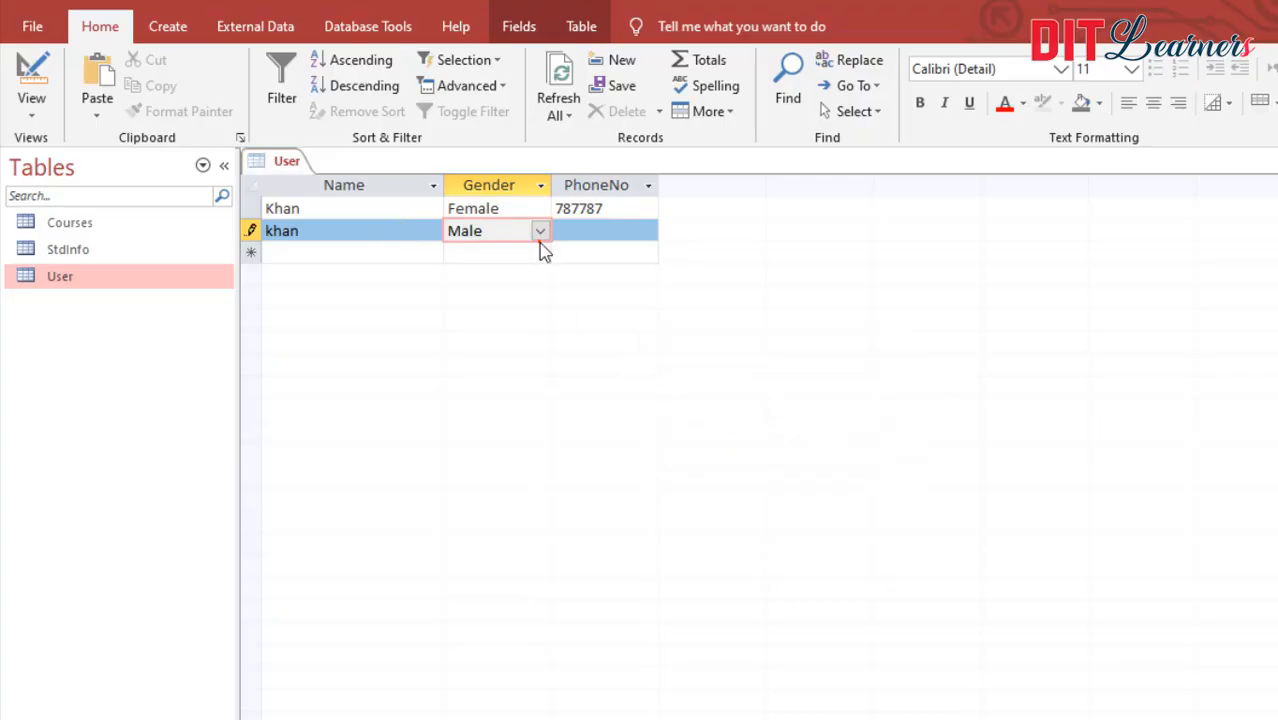
key("Tab")
left_click(722, 451)
Set the second record's Gender to Female and move on to its PhoneNo field.
left_click(540, 231)
left_click(500, 268)
left_click(597, 231)
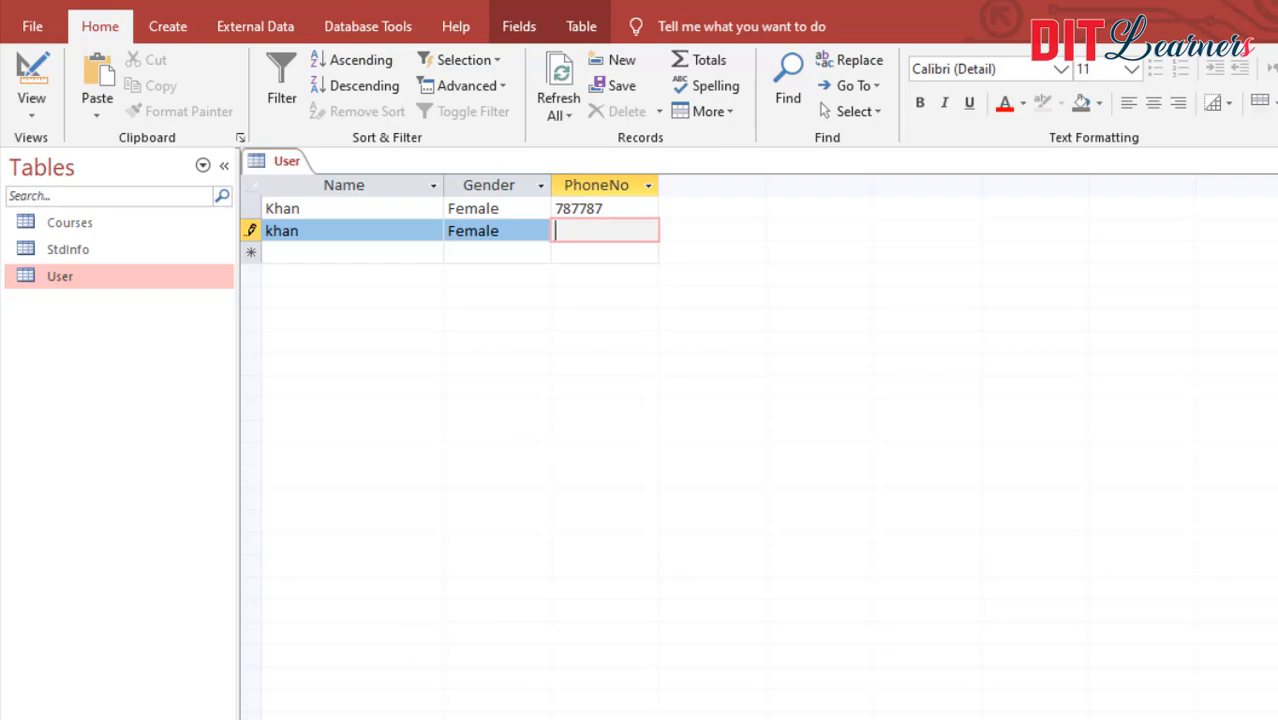
Inspect the Gender field's Required and Text Align properties in Design View and check the column's alignment in Datasheet View.
left_click(31, 75)
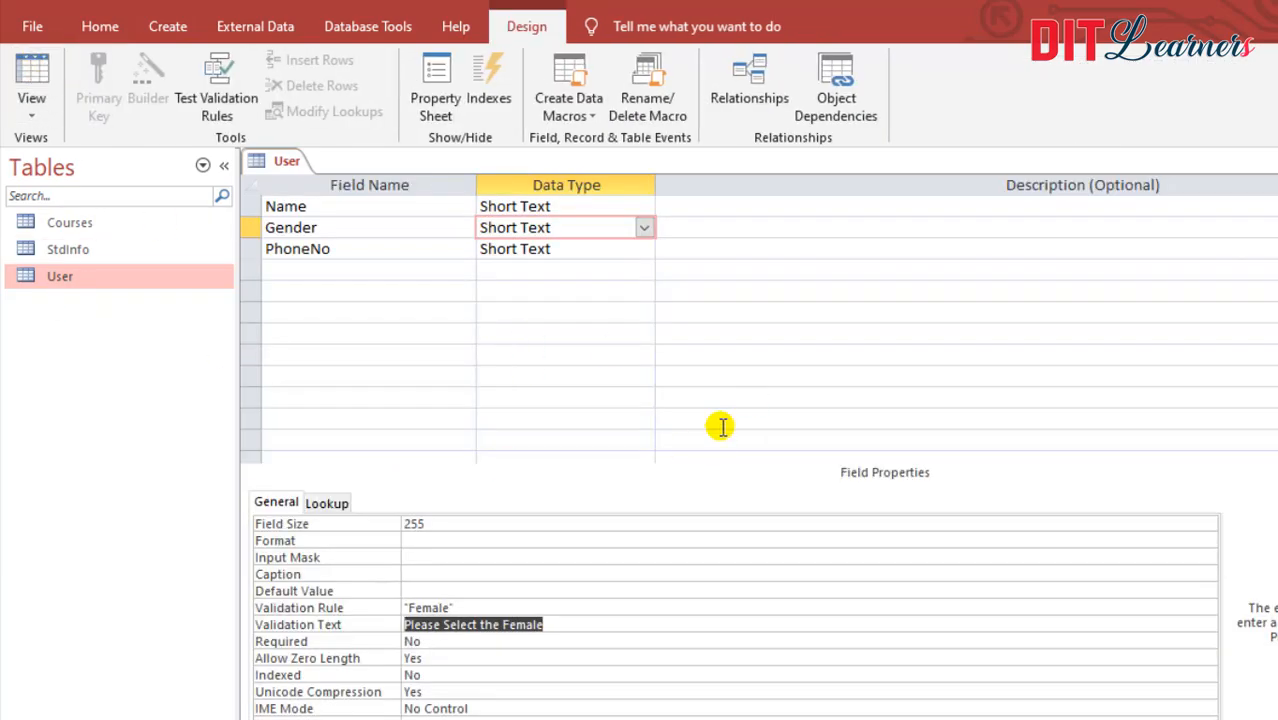
left_click(431, 645)
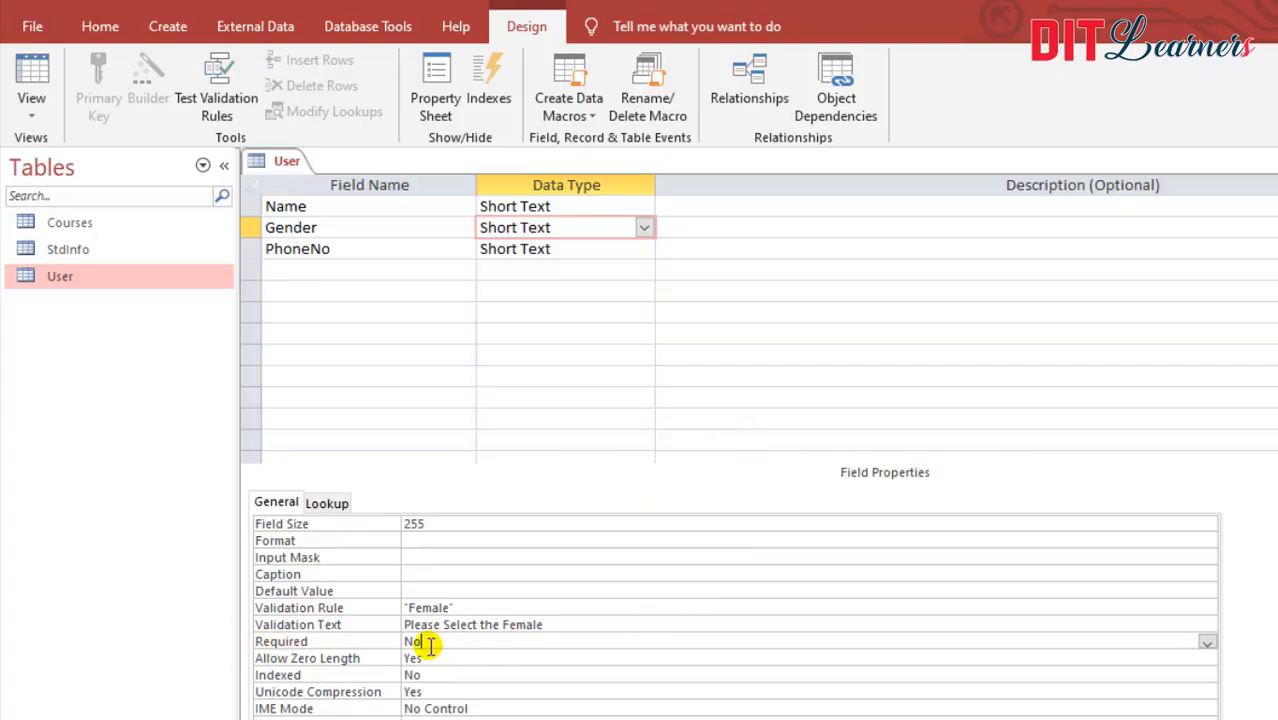
double_click(442, 645)
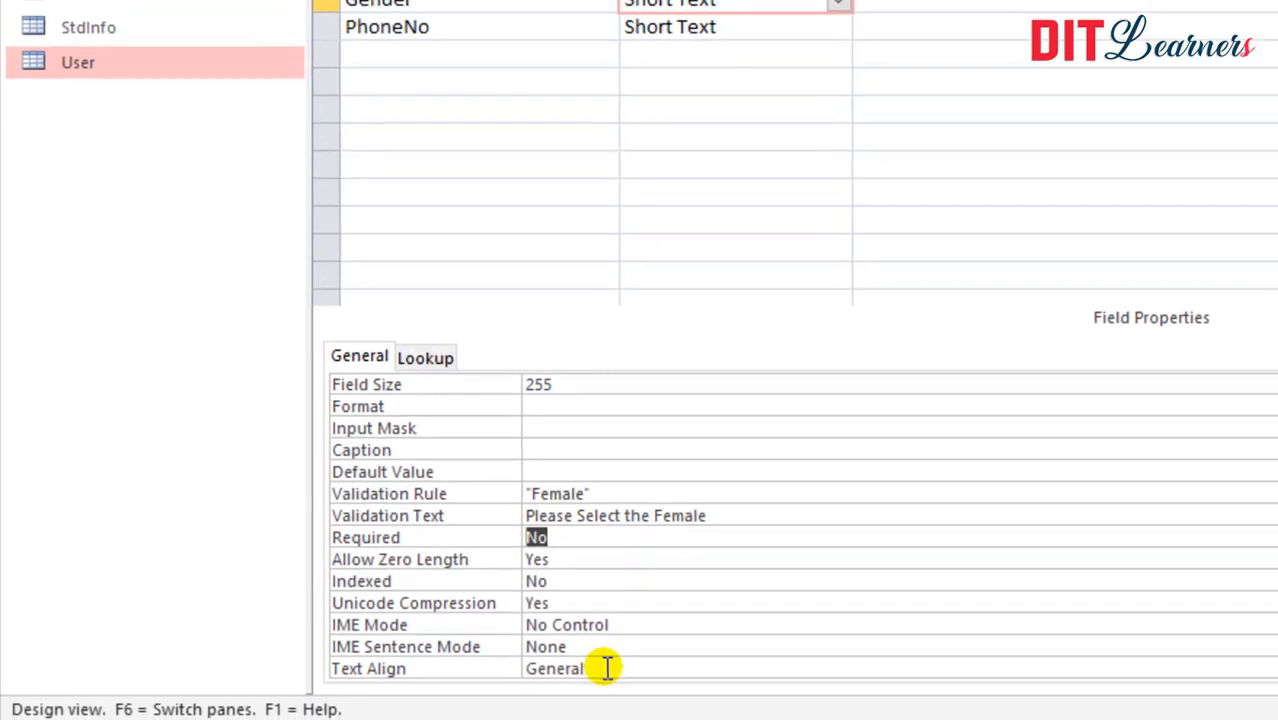
left_click(605, 668)
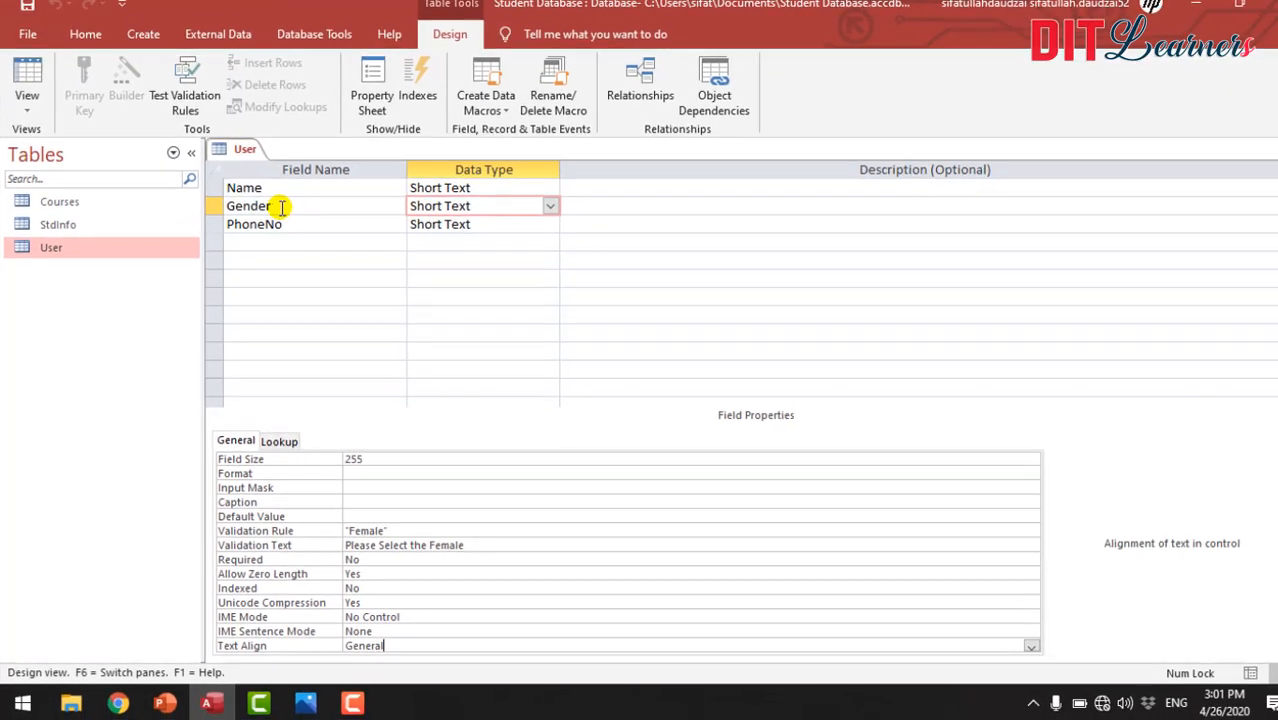
left_click(30, 85)
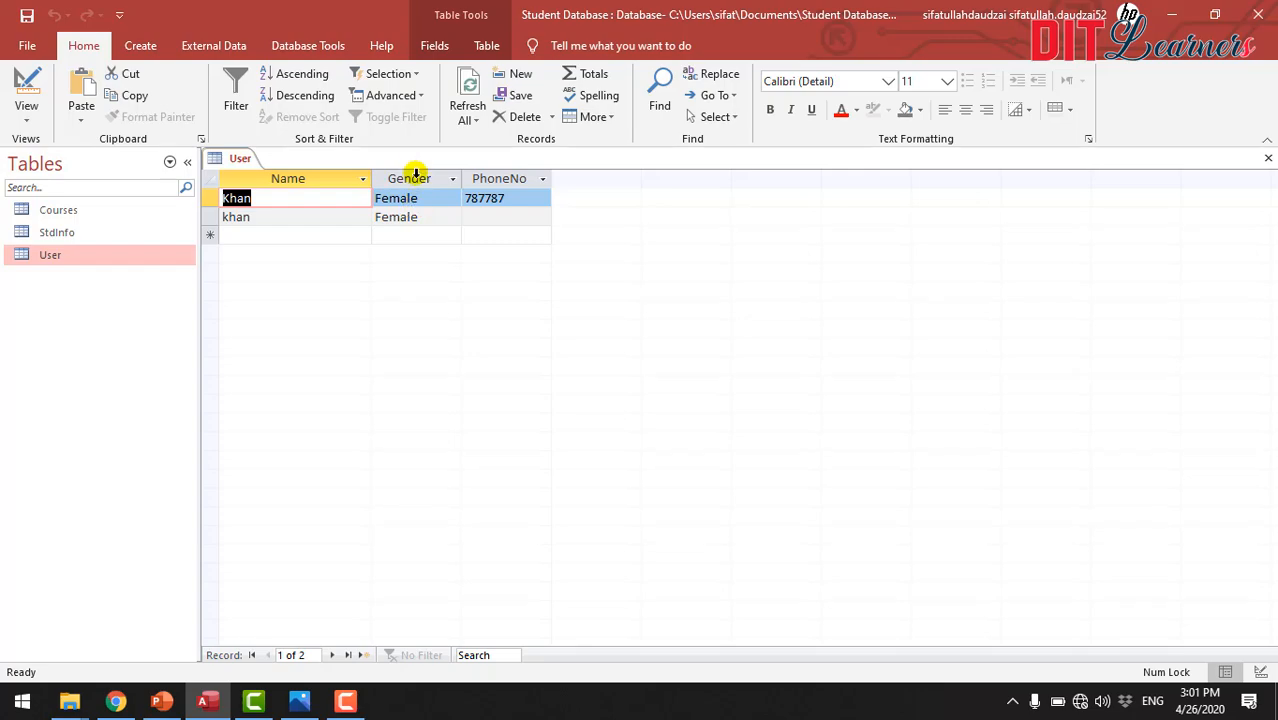
Set the Gender field's Text Align property to Center in Design View, save the table, and return to Datasheet View.
left_click(30, 88)
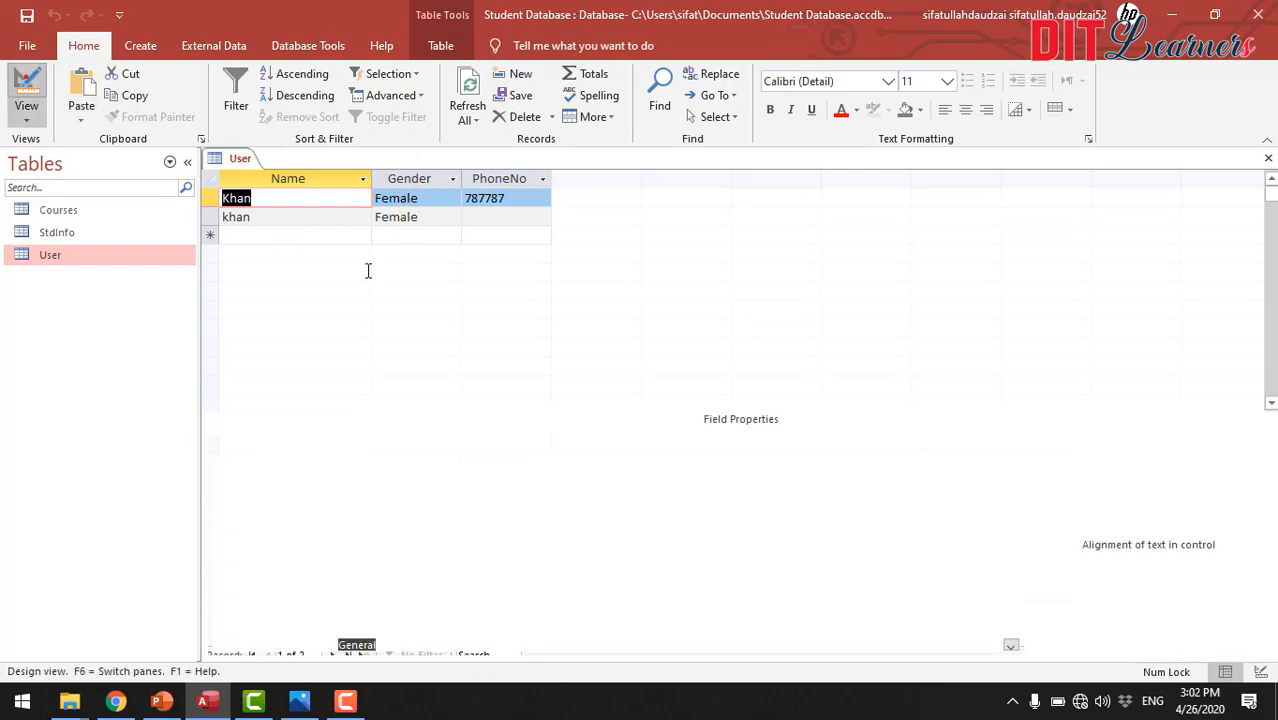
left_click(265, 214)
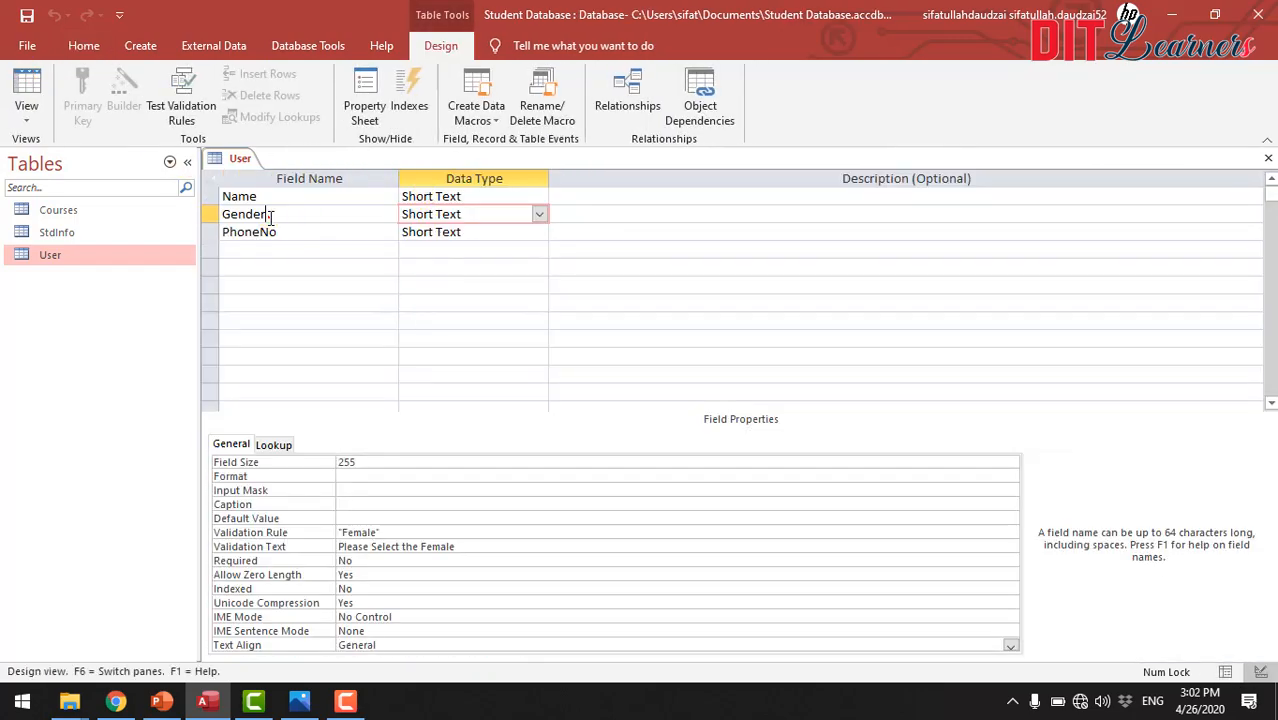
left_click(428, 214)
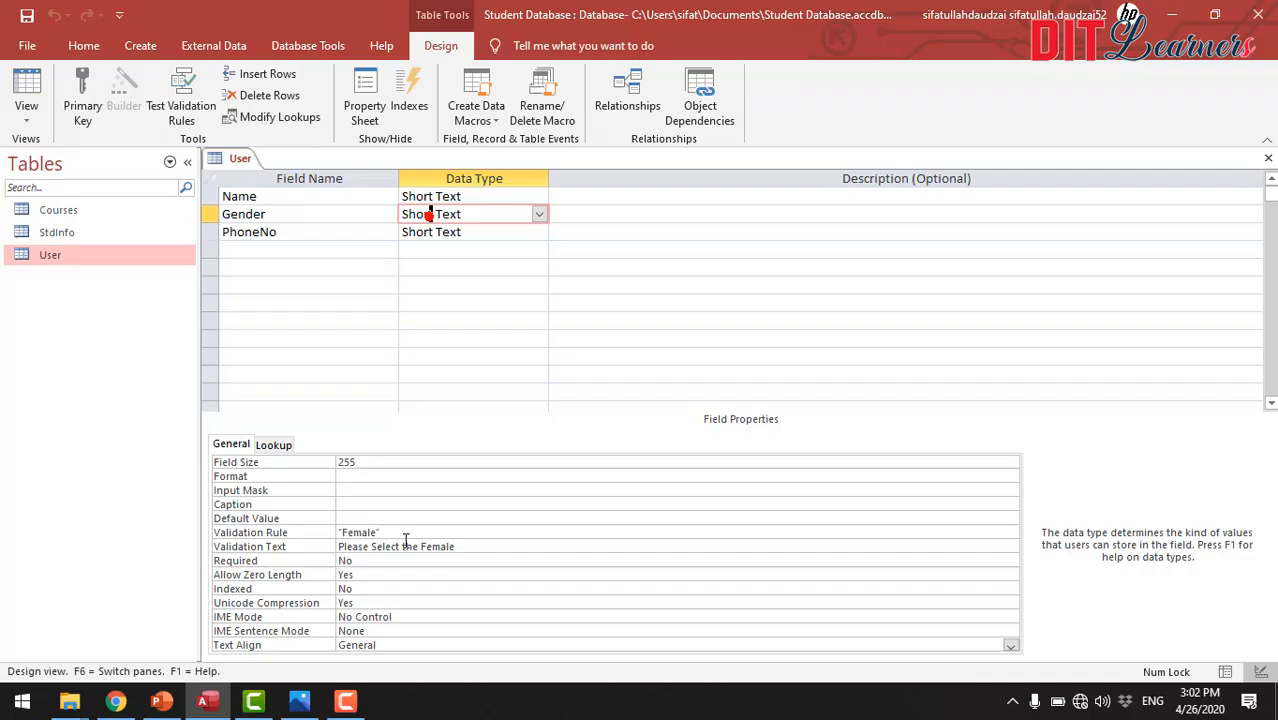
left_click(1011, 645)
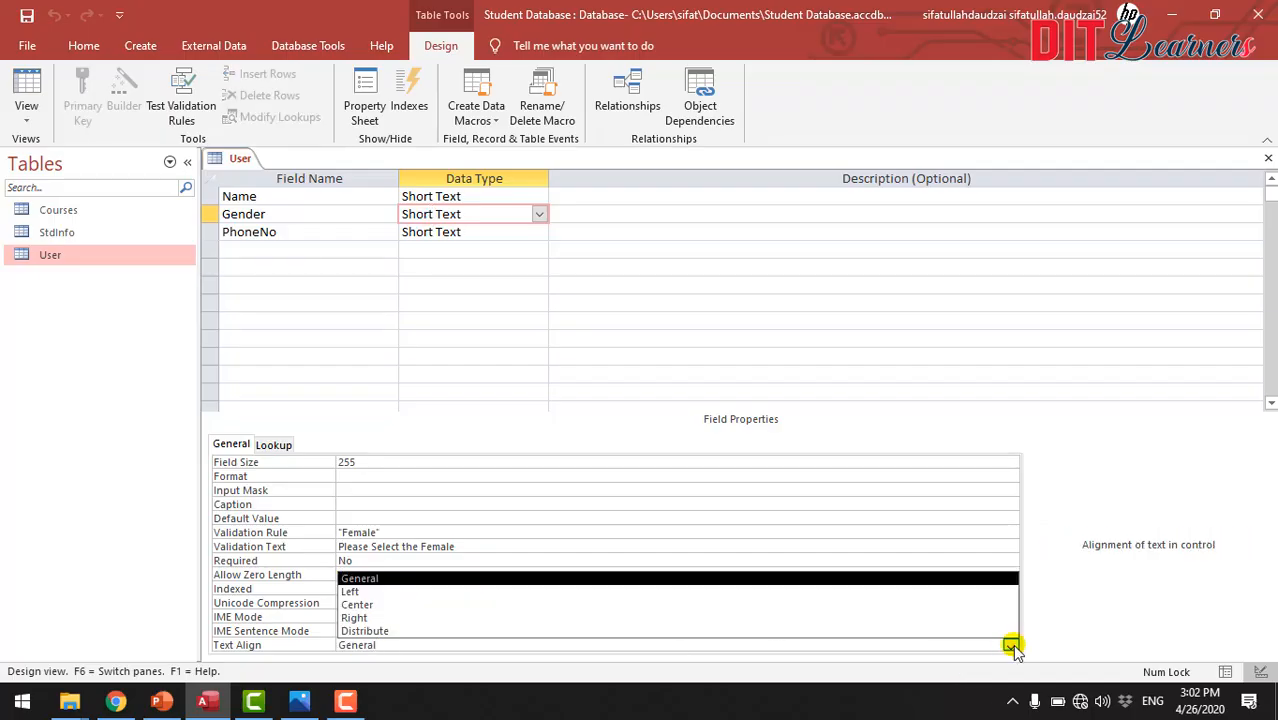
left_click(464, 605)
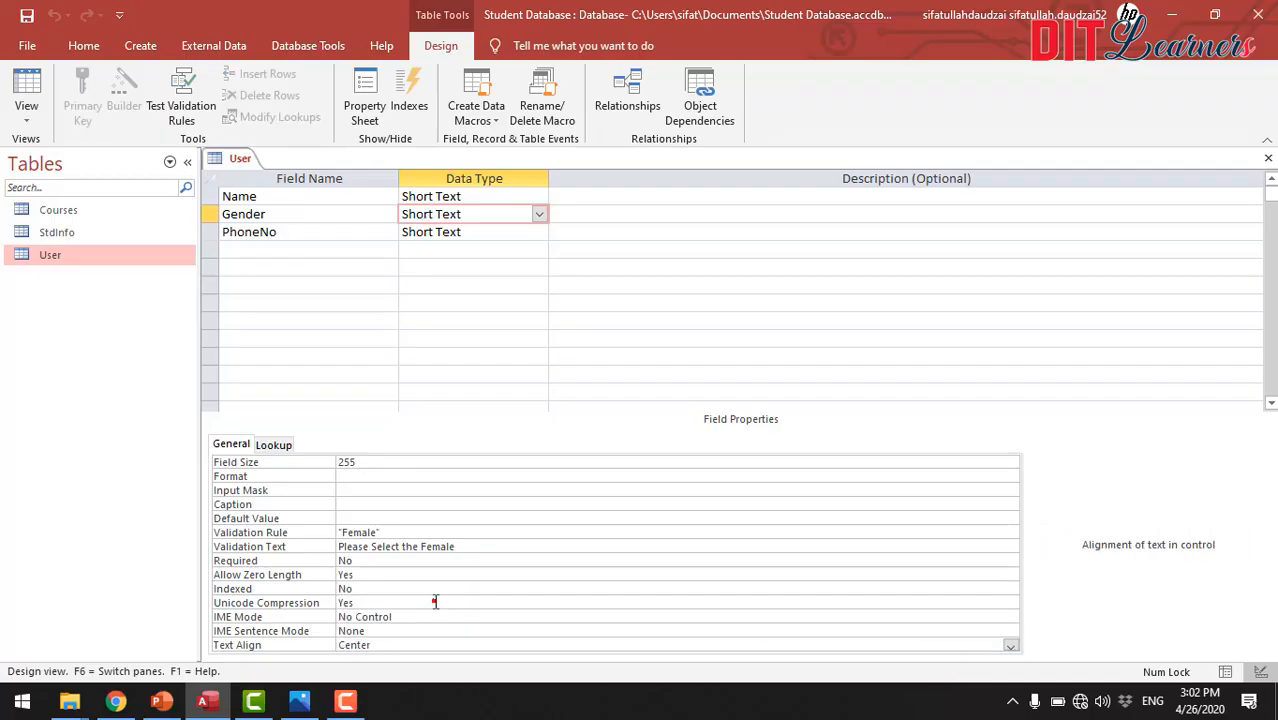
left_click(26, 14)
left_click(26, 95)
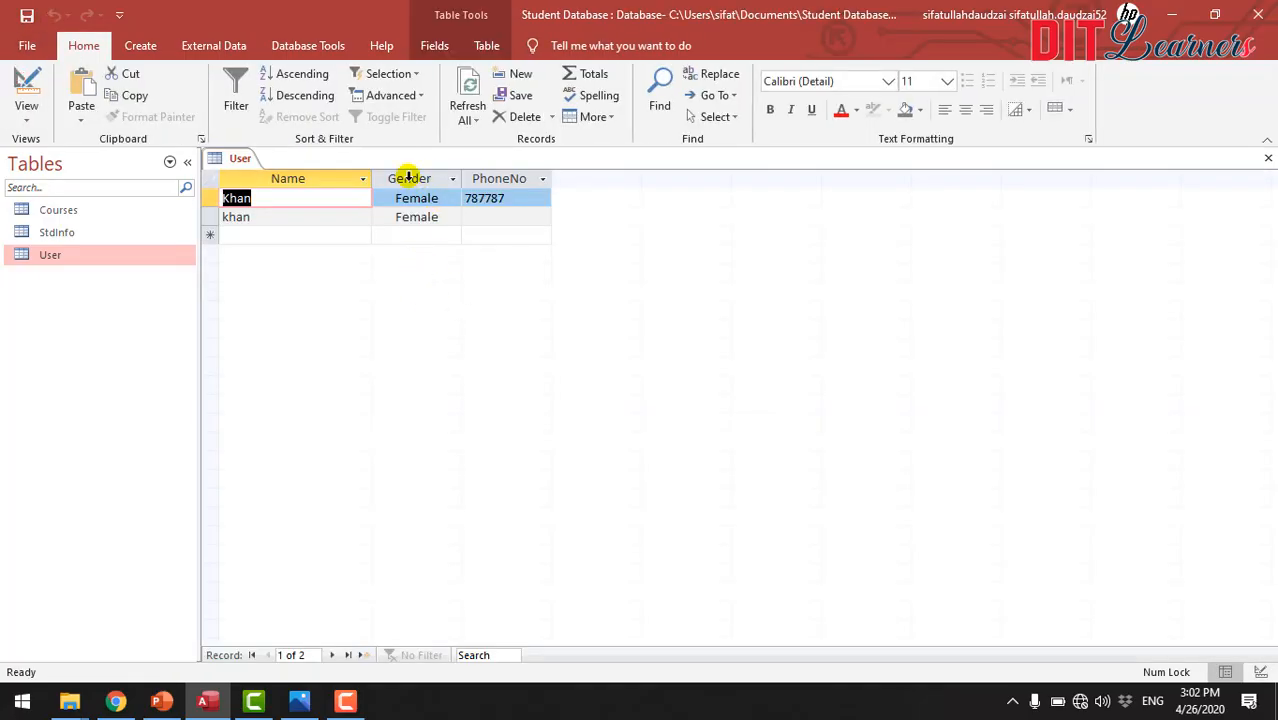